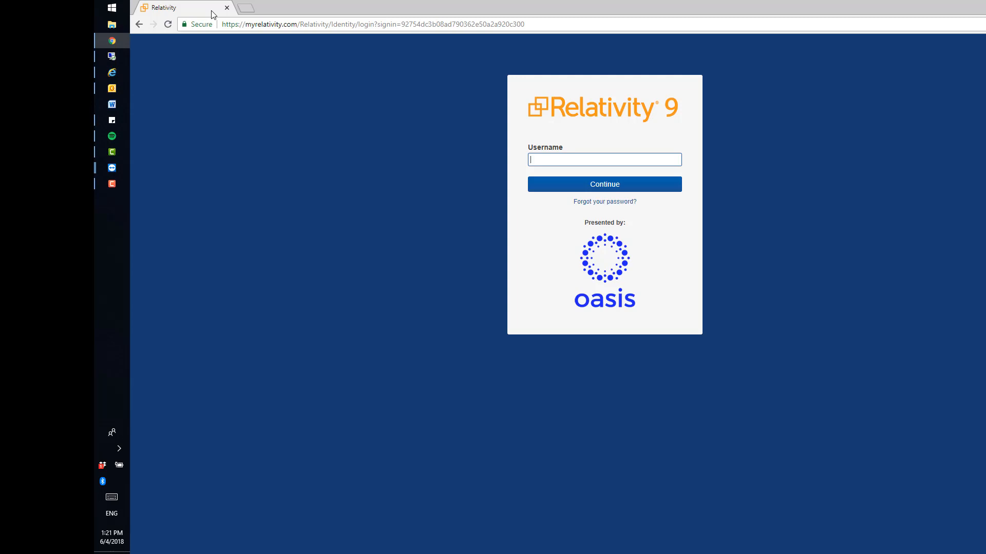
Step: Sign in with the account's username and open the _Salt vs Pepper workspace
key(Return)
key(Return)
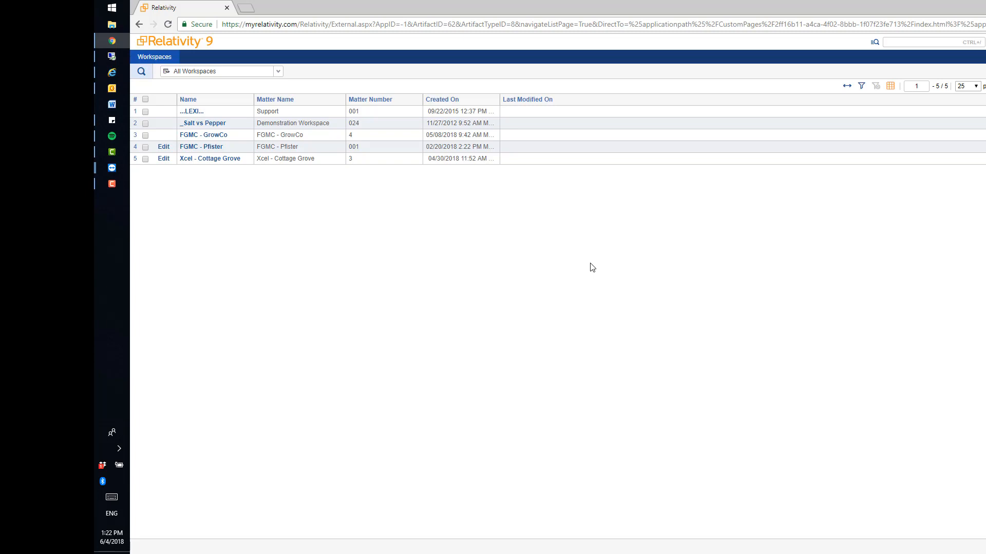
click(205, 124)
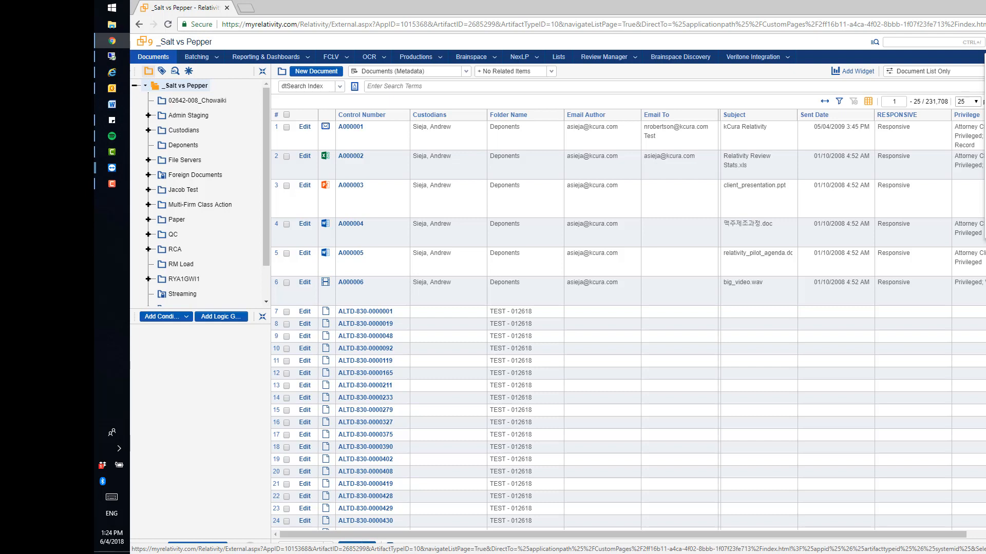
Step: Open the Relativity 9.5 documentation, search it for "field filtering" and look through the results
click(985, 200)
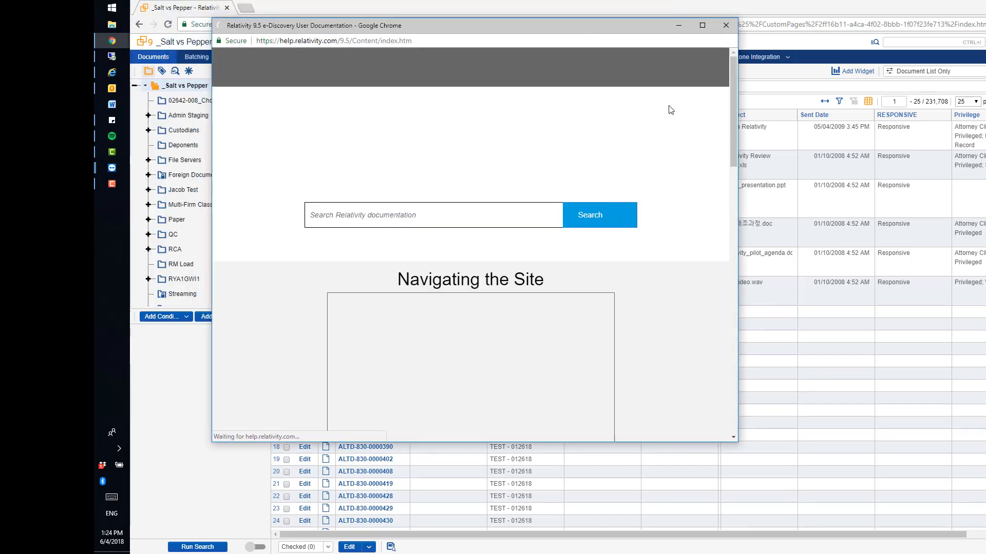
click(493, 213)
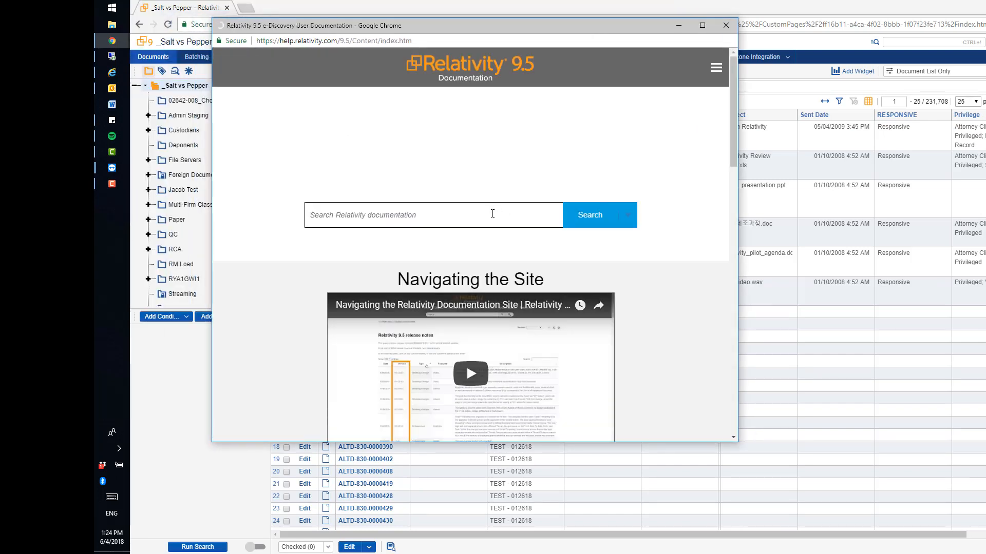
text(field)
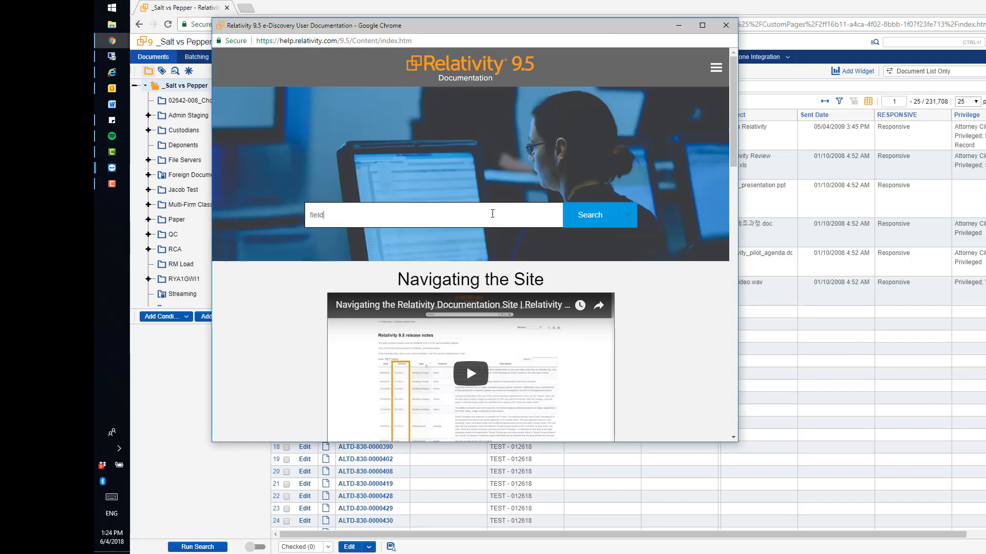
text( filtering)
key(Return)
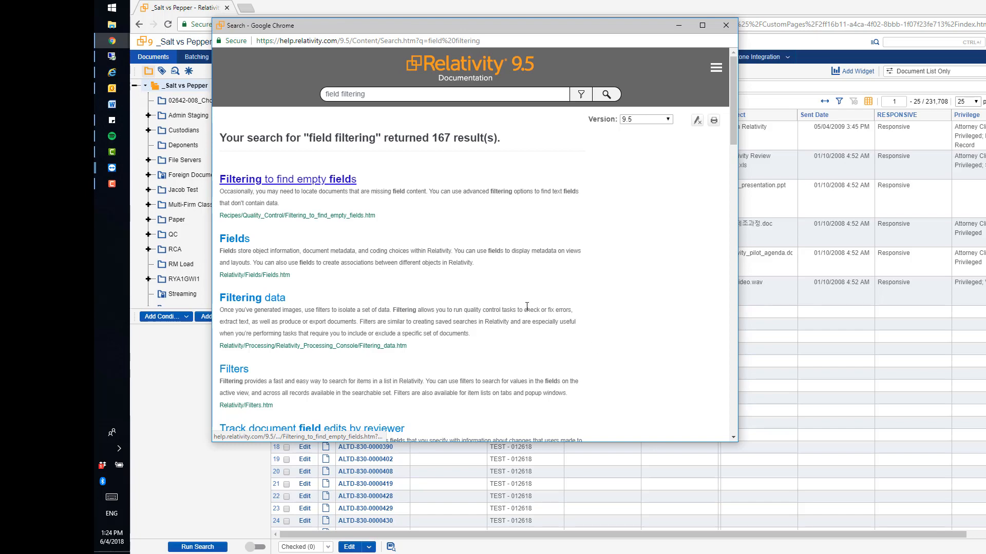
scroll(451, 248, down, 5)
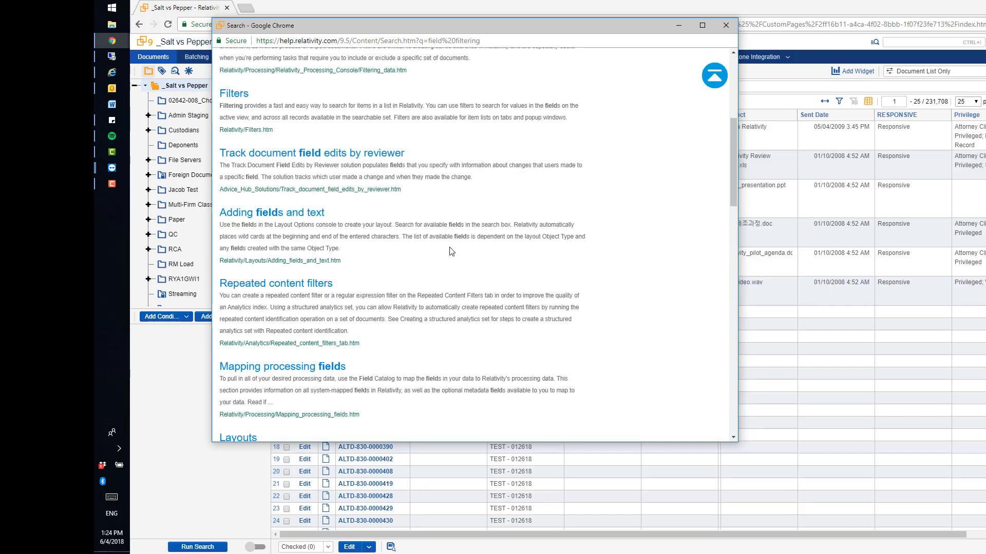
scroll(451, 251, up, 5)
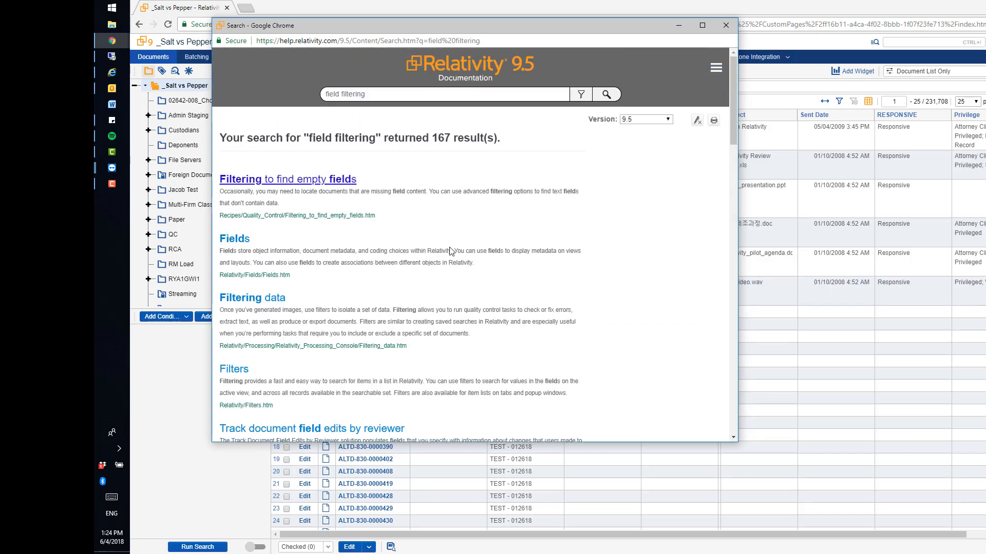
Step: Return to the documentation home page, browse the e-Discovery product topics and open the Review section
click(469, 66)
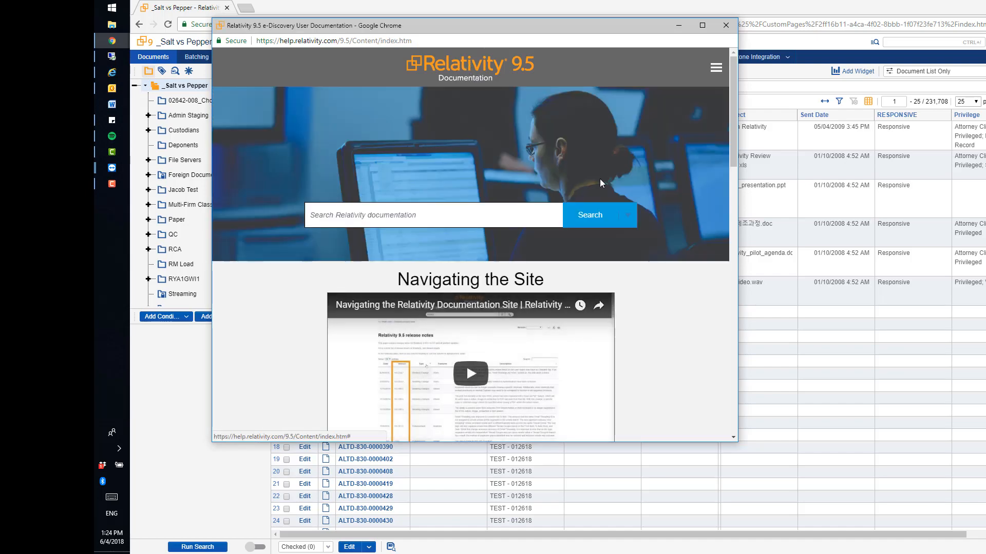
scroll(660, 225, down, 5)
scroll(660, 226, down, 2)
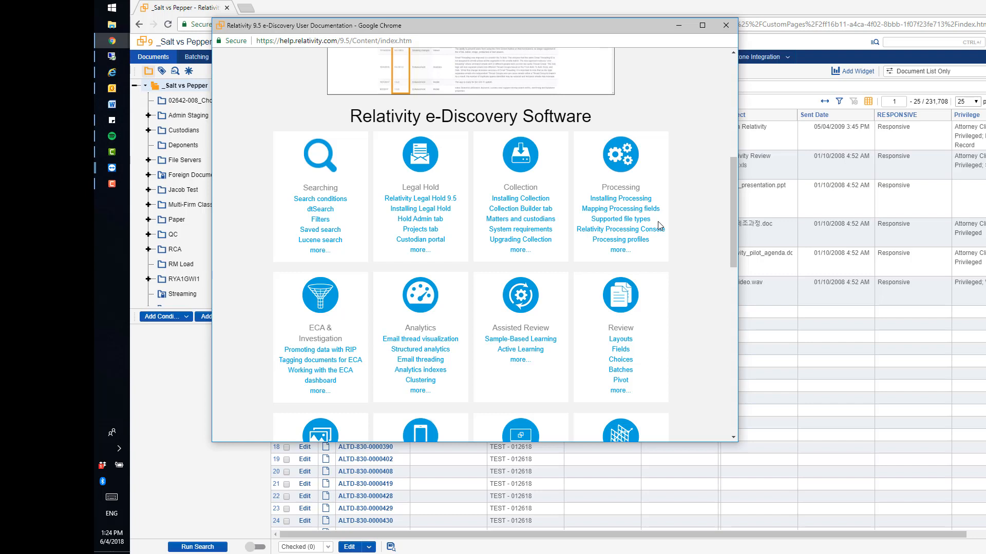
scroll(659, 226, down, 2)
scroll(660, 226, up, 2)
scroll(529, 390, down, 2)
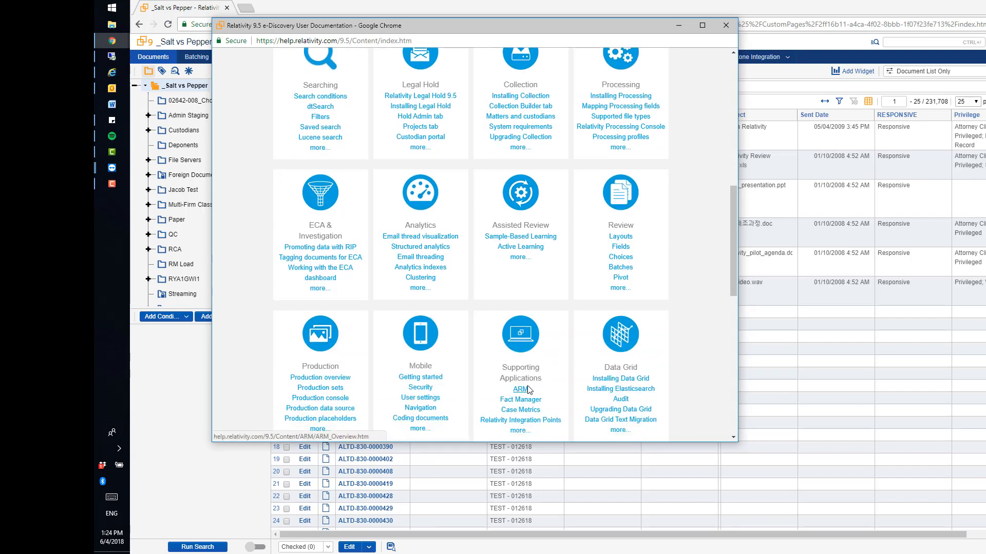
scroll(530, 391, up, 1)
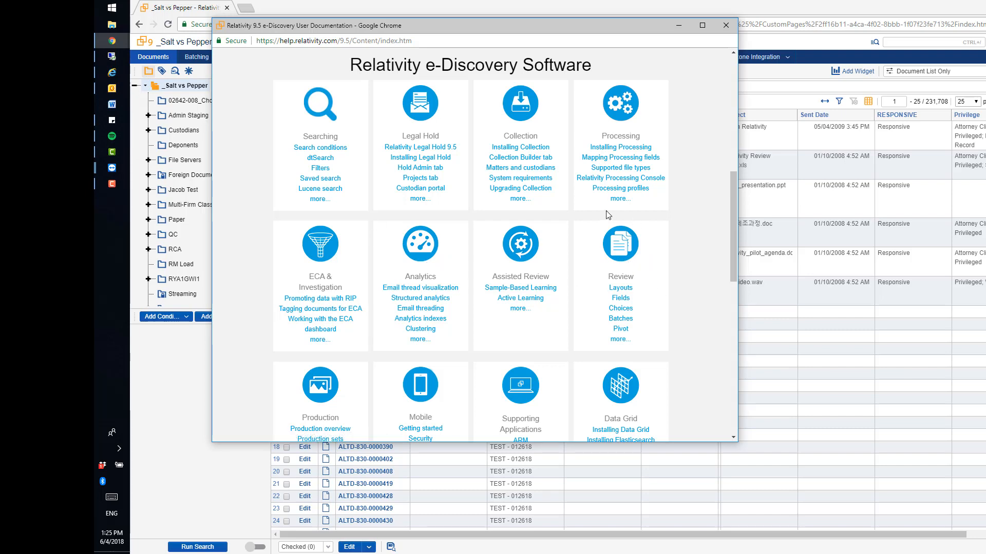
click(624, 248)
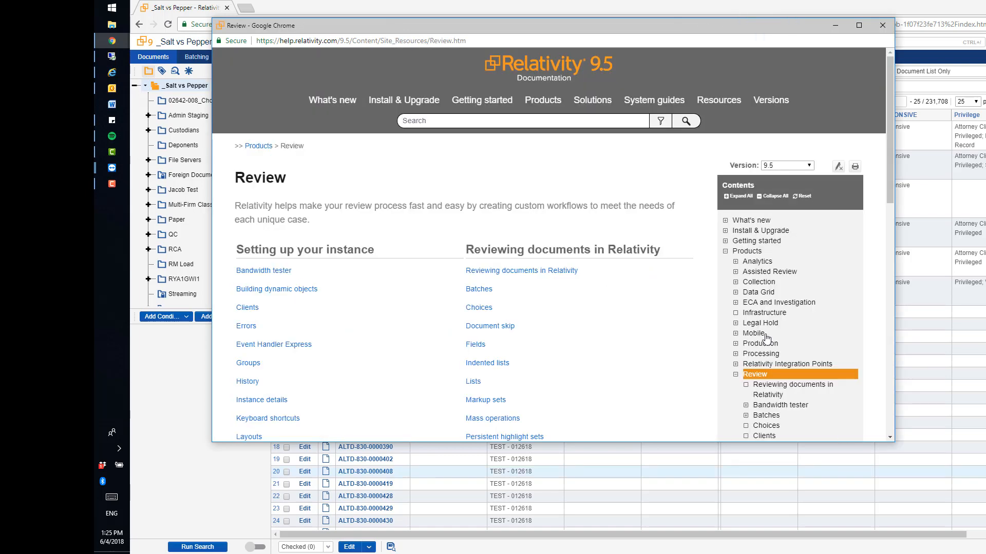
click(725, 252)
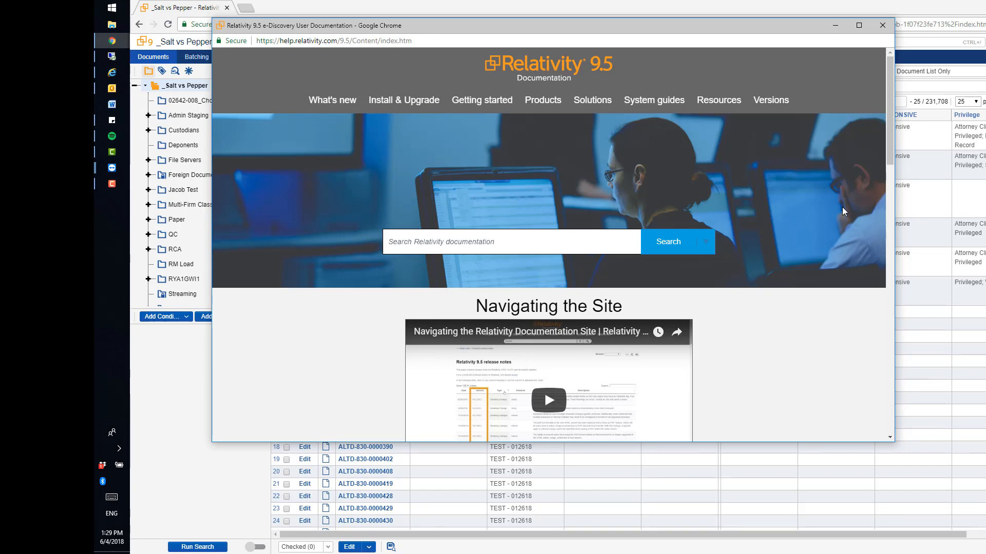
Step: Consult the Videos and tutorials list for the Relativity Certified User role in the documentation by user role, and close the help window
mouse_move(721, 103)
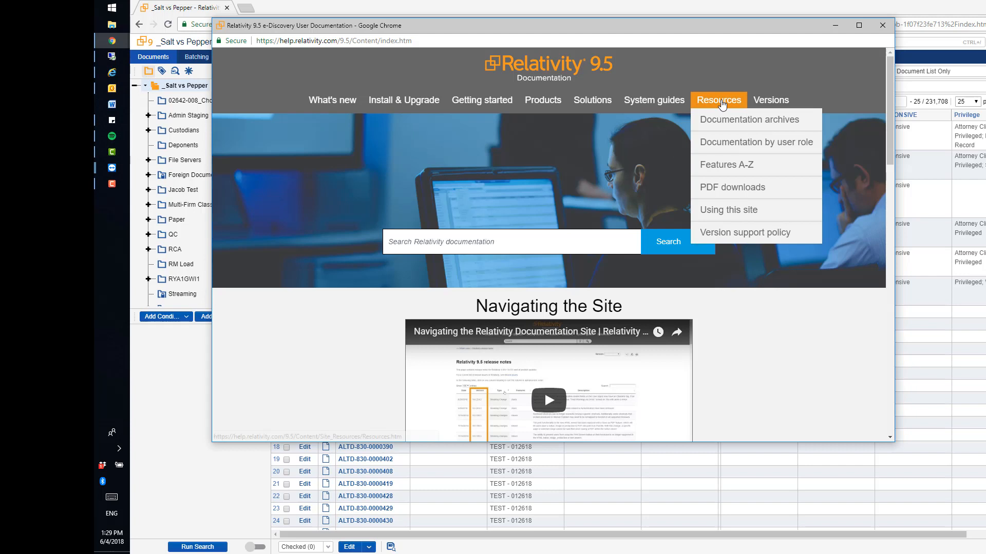
click(727, 144)
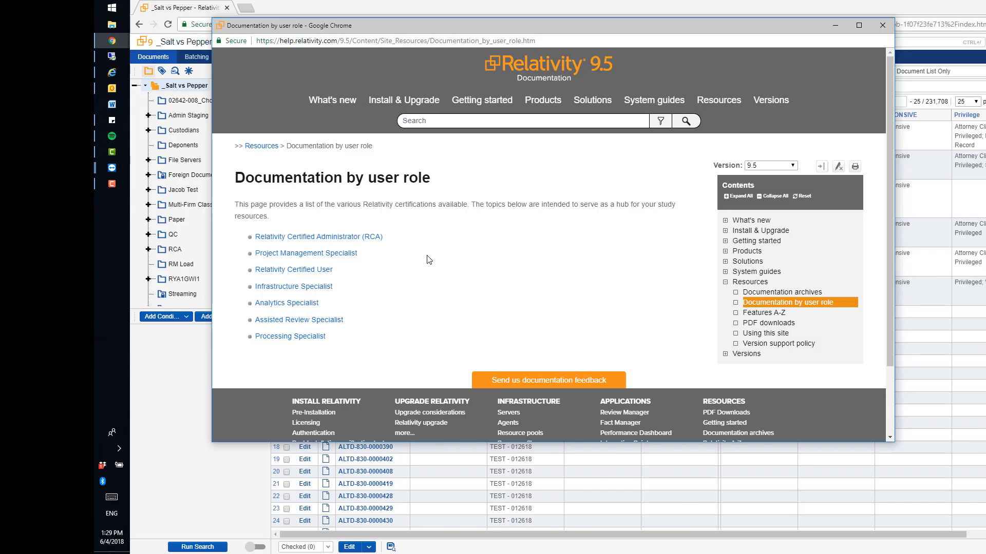
click(314, 275)
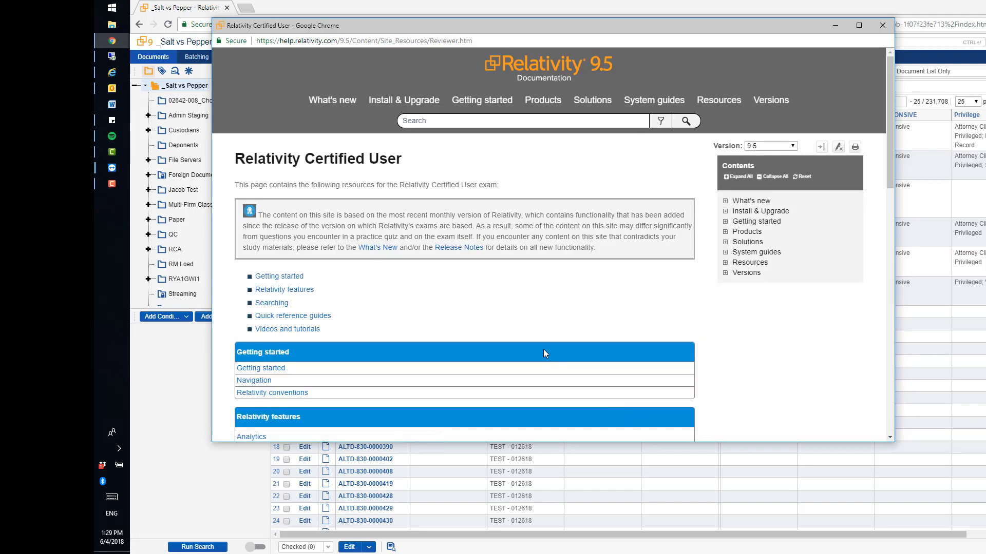
scroll(560, 304, down, 1)
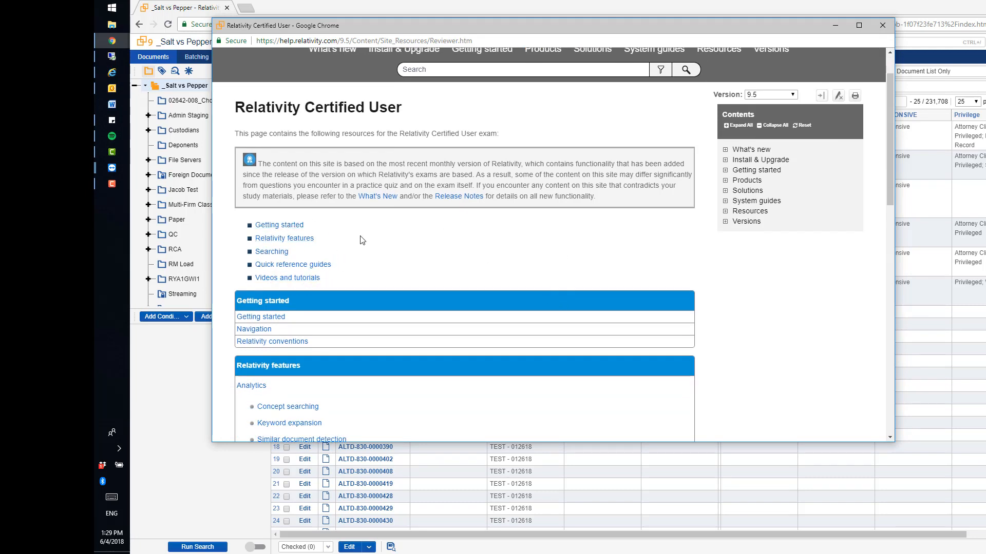
click(300, 279)
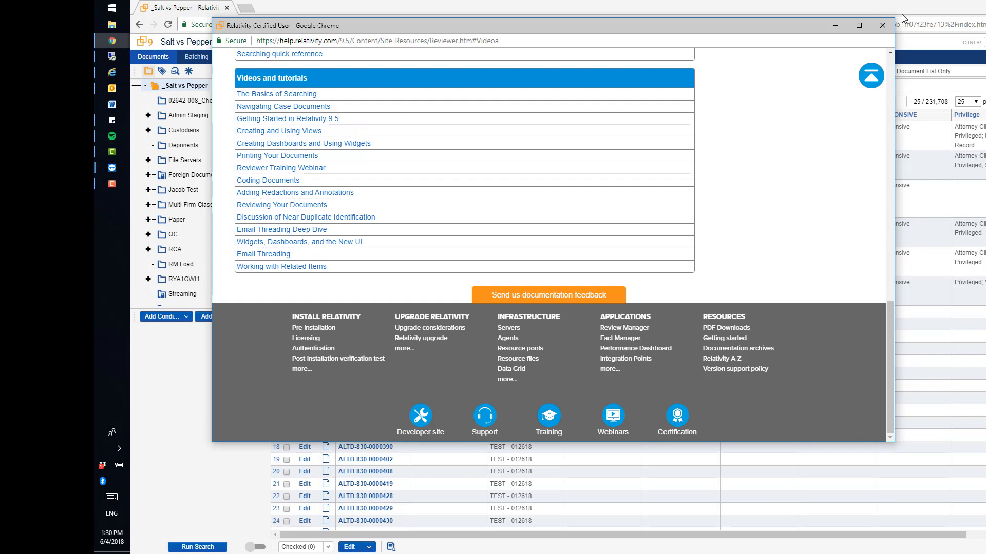
click(882, 26)
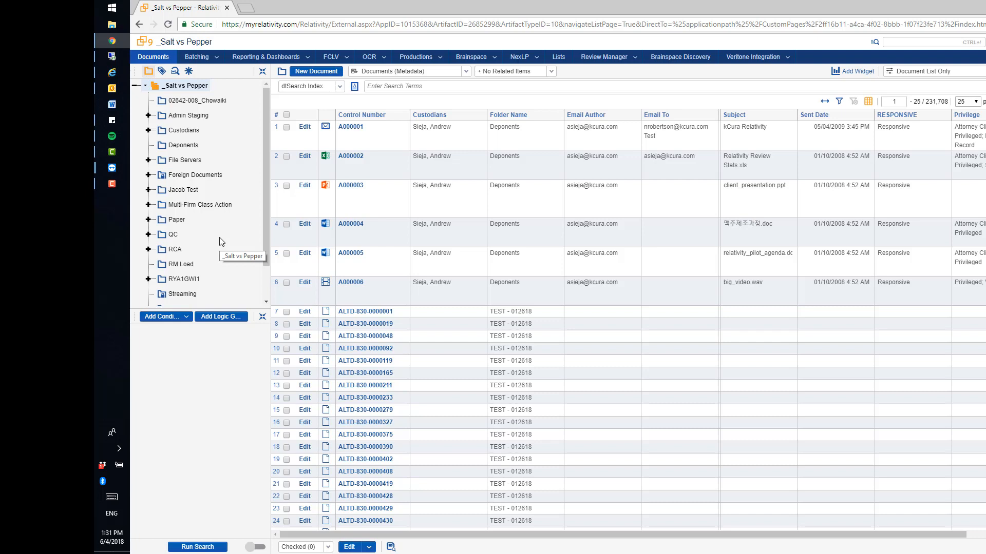
Step: Look at the subfolders of the Custodians folder and the available page sizes of the document list
click(149, 131)
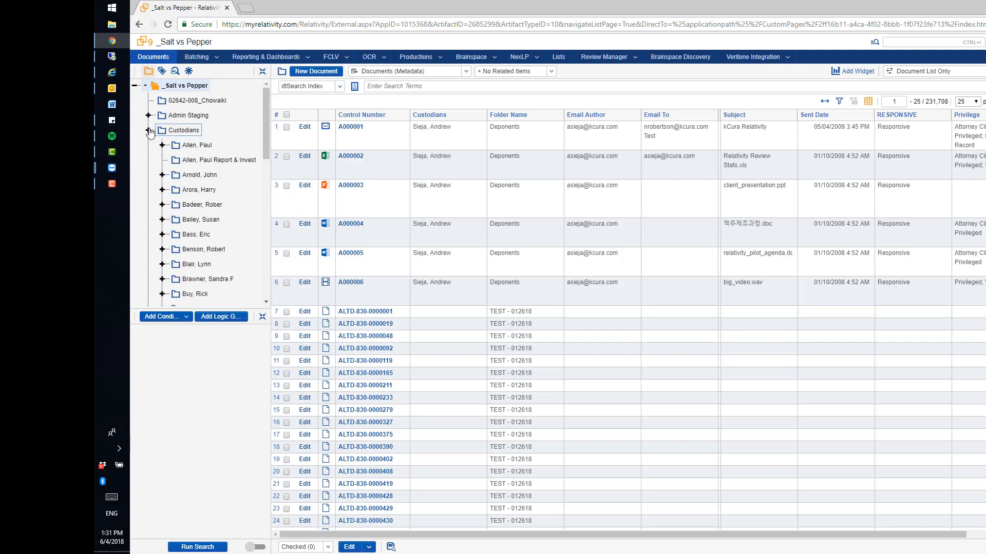
click(149, 131)
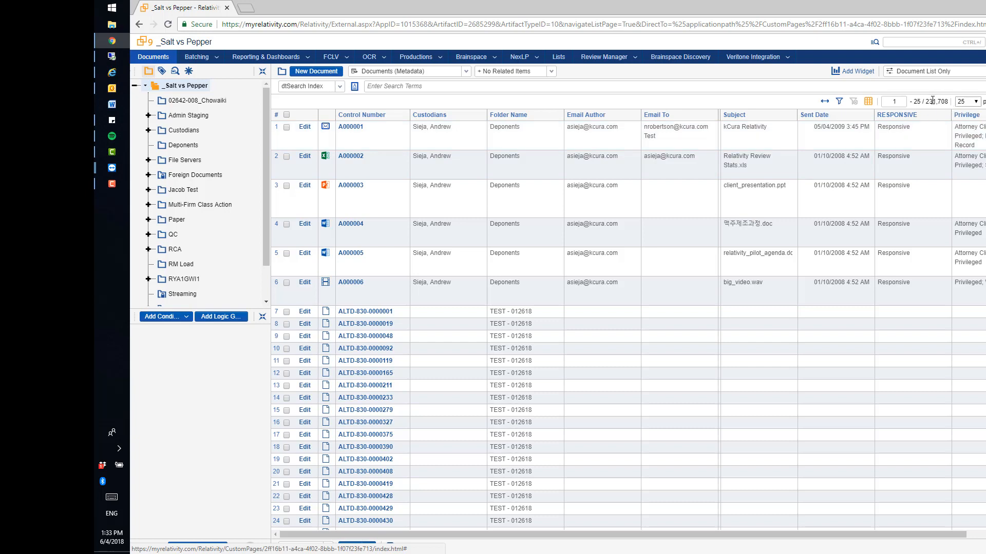
click(975, 103)
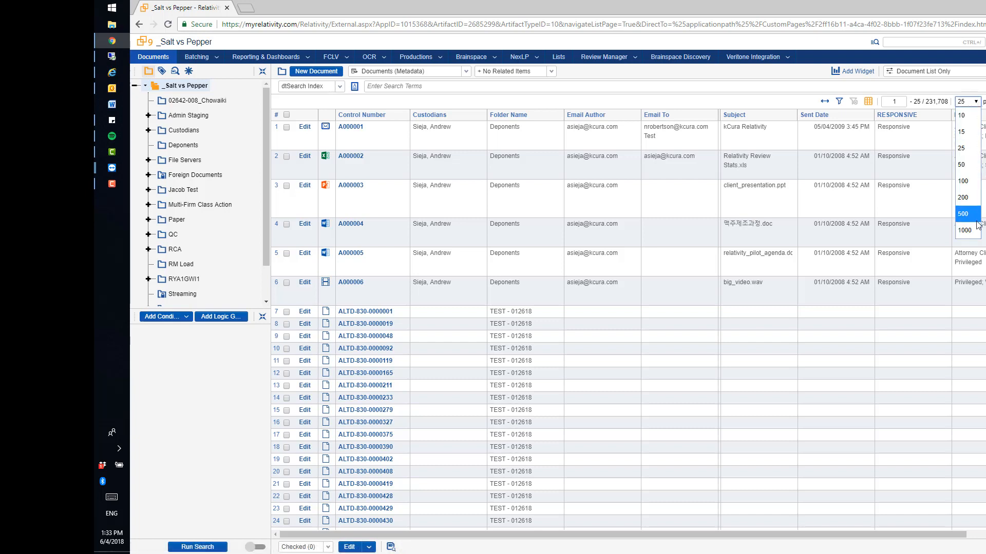
click(934, 100)
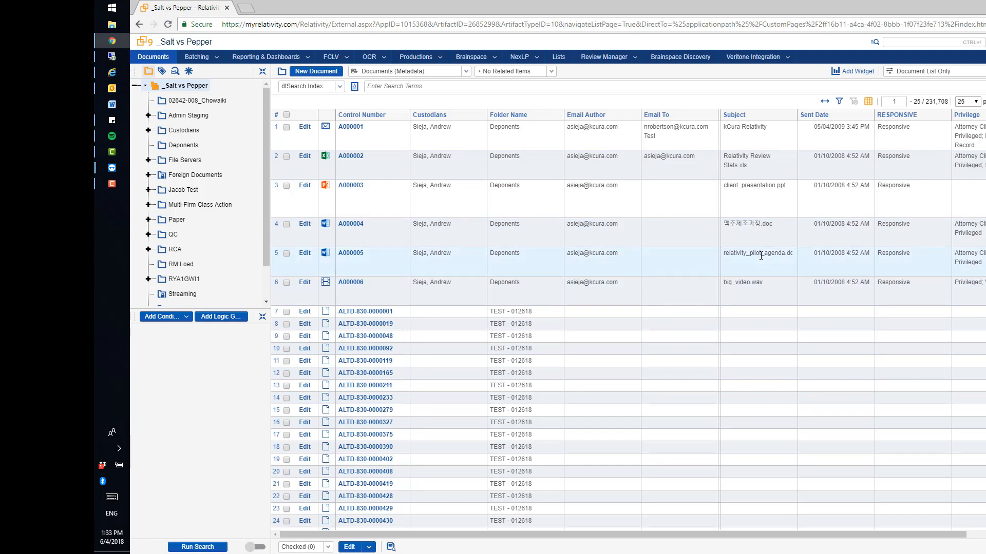
click(411, 81)
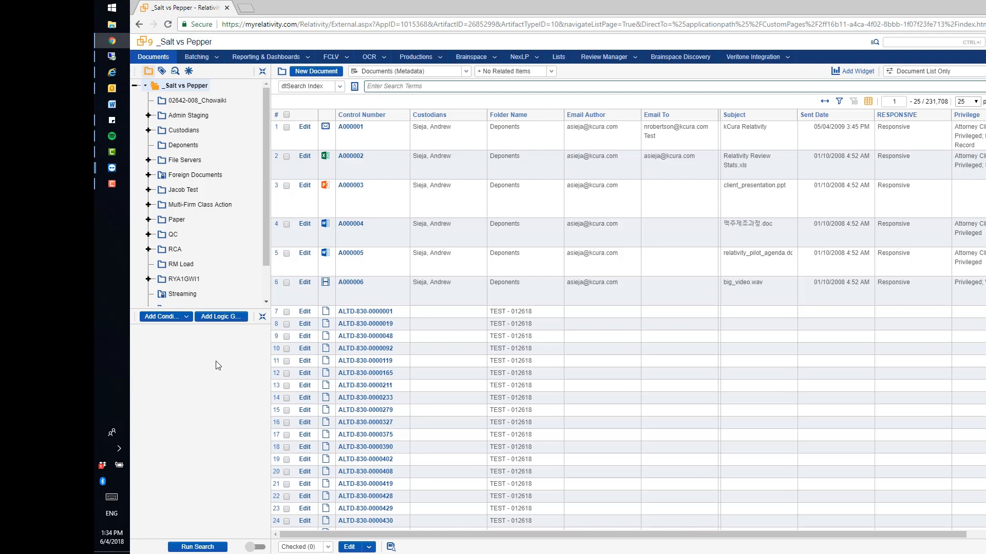
Step: Open document A000001 for review and switch its coding layout to First Pass Review
click(352, 127)
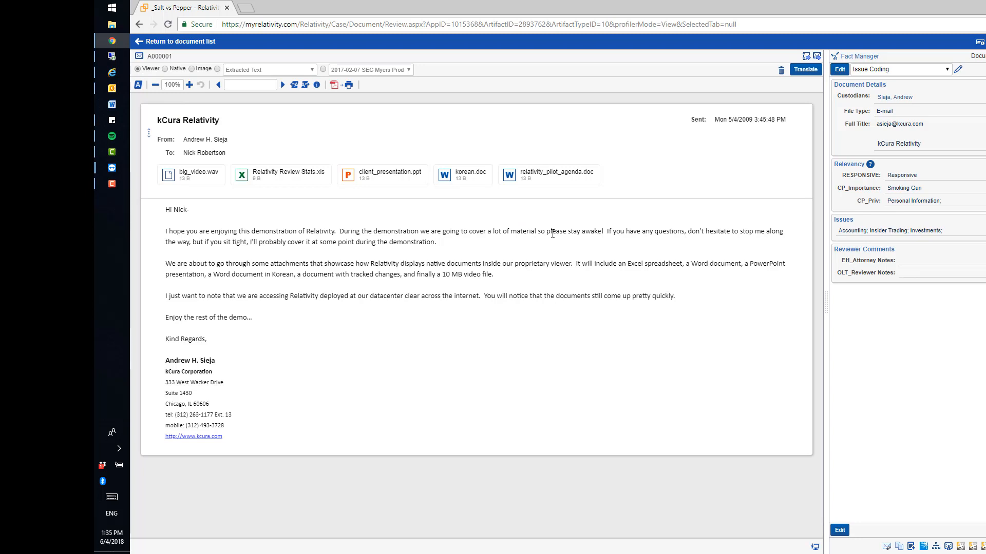
right_click(631, 250)
click(581, 256)
click(948, 69)
click(943, 78)
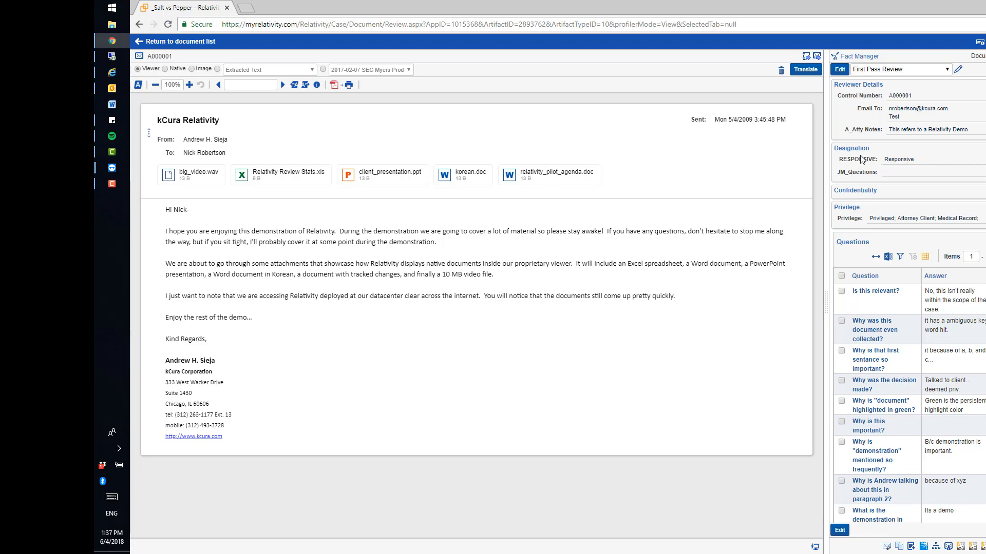
Step: Open the First Pass Review layout for editing and examine its notes, designation, privilege and question fields
click(844, 71)
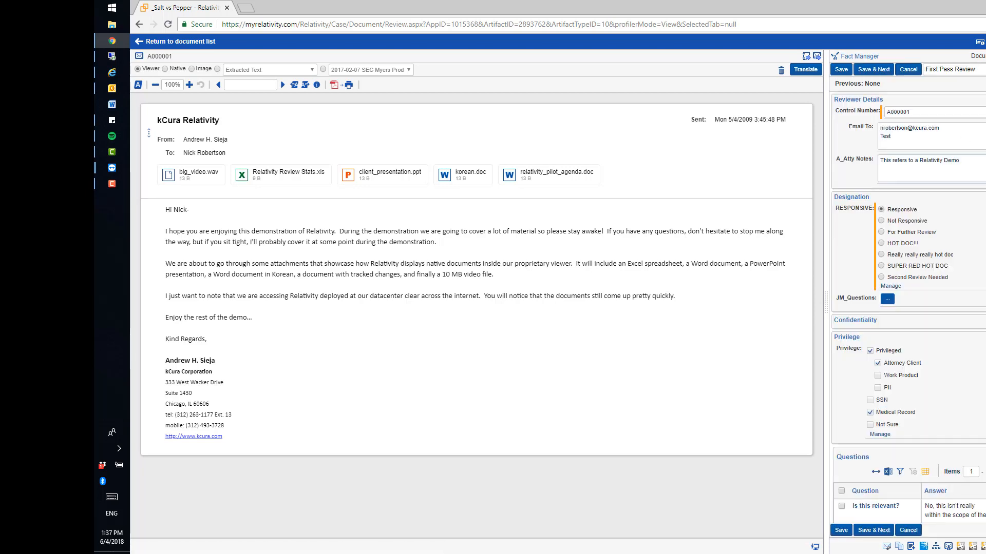
drag(961, 161, 844, 144)
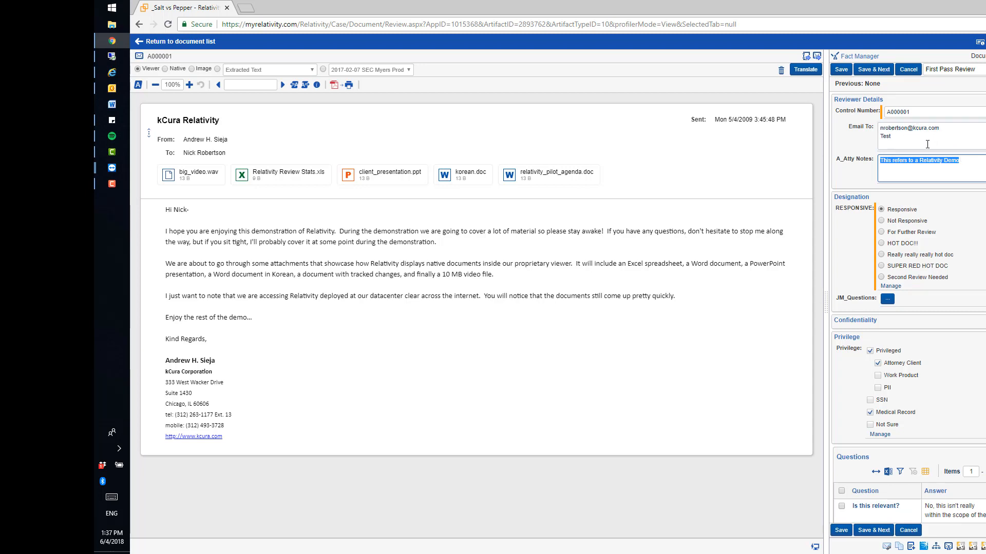
drag(928, 144, 850, 124)
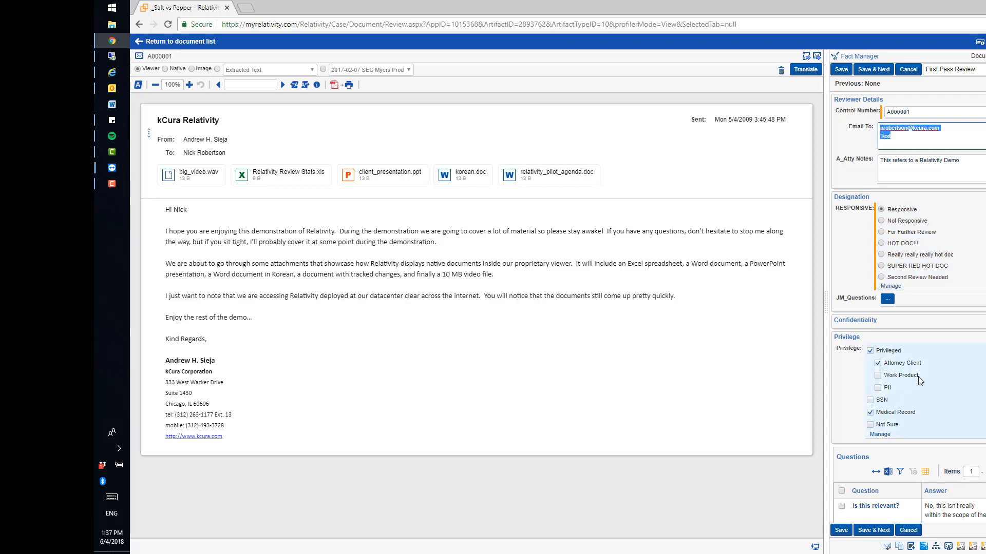
scroll(886, 377, down, 5)
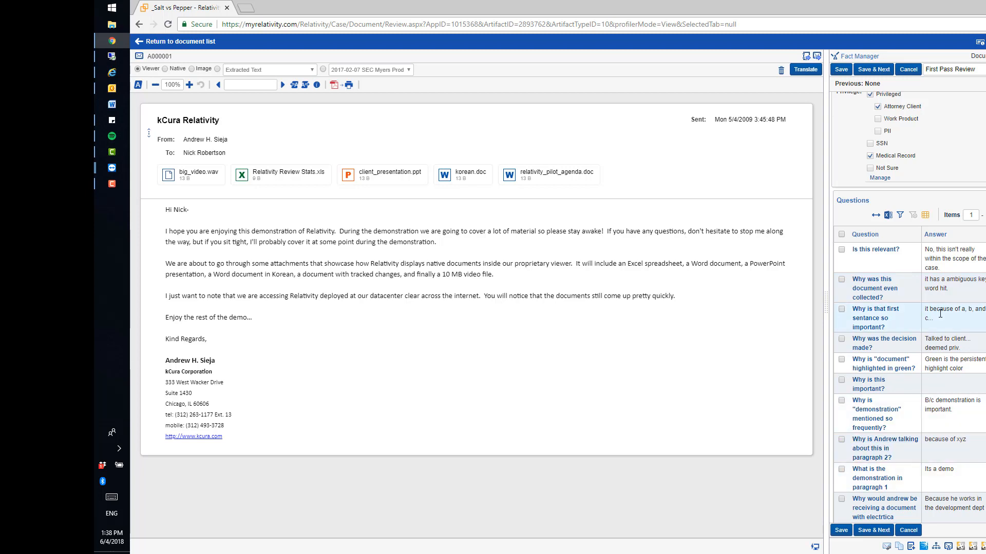
scroll(904, 257, up, 5)
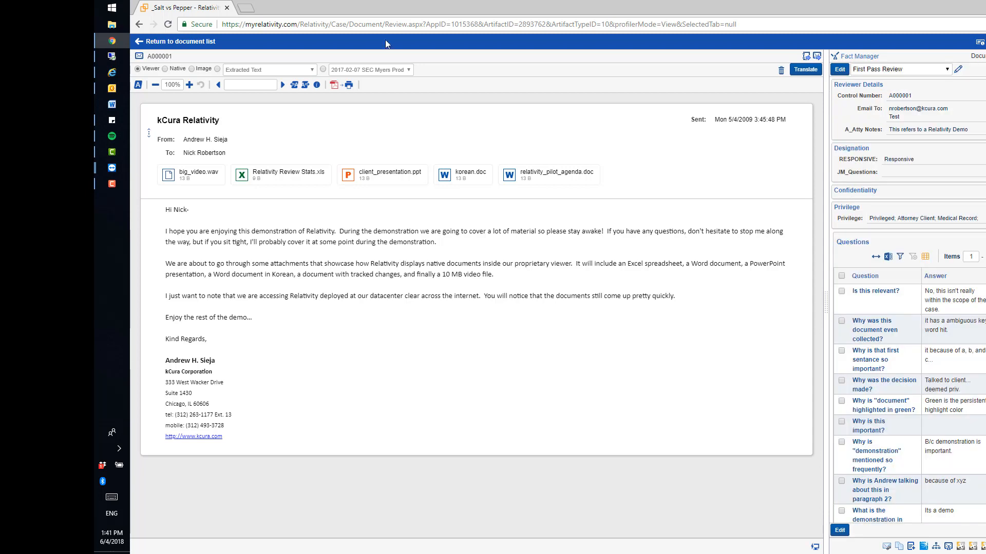
Step: Return to the document list and switch its view to Privileged Log
click(199, 43)
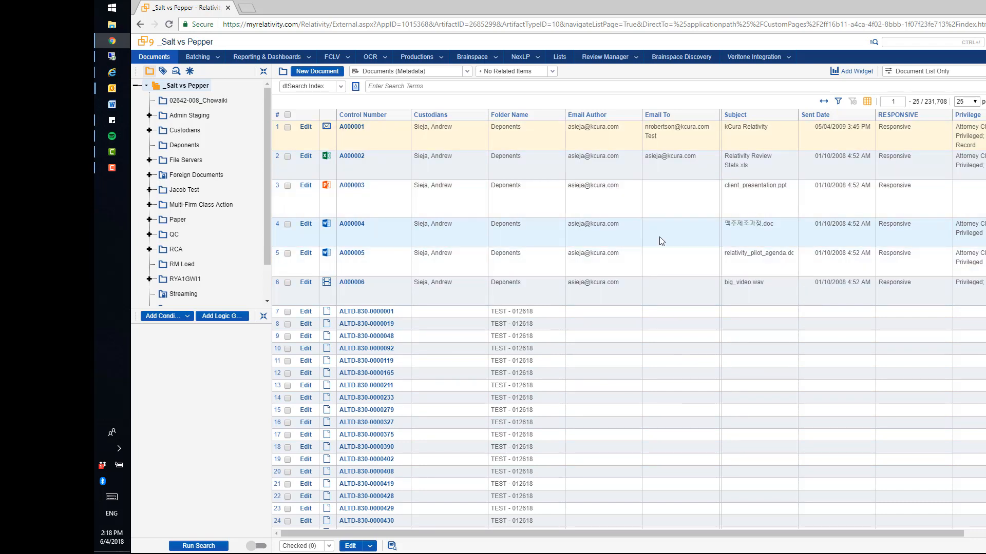
click(467, 72)
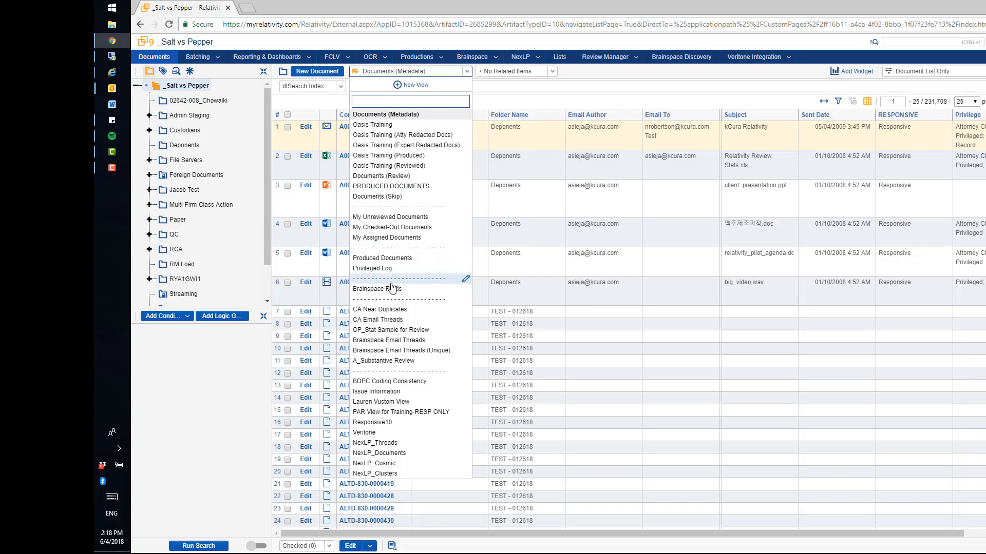
click(383, 269)
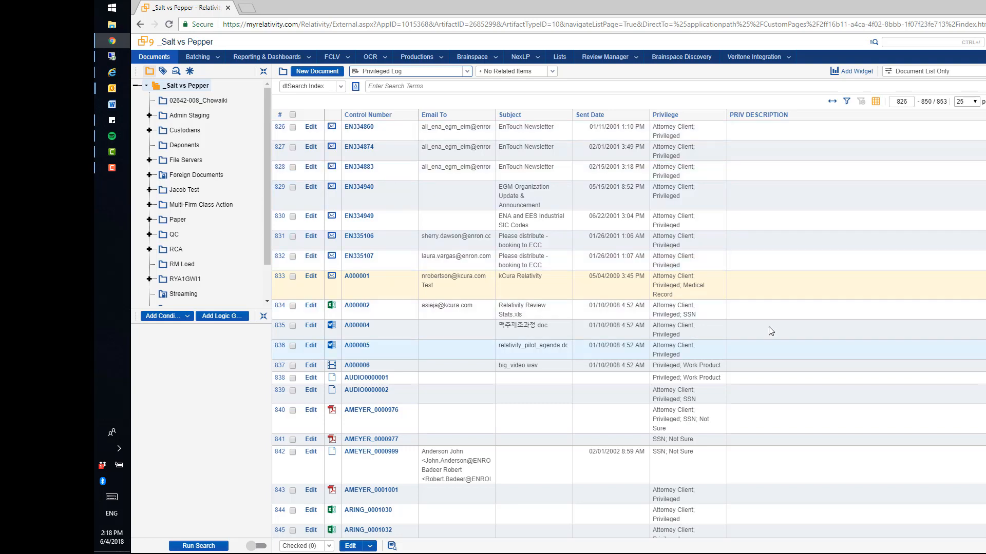
Step: Switch the document list view to Documents (Metadata) and look at the subfolders of the Admin Staging folder
click(467, 70)
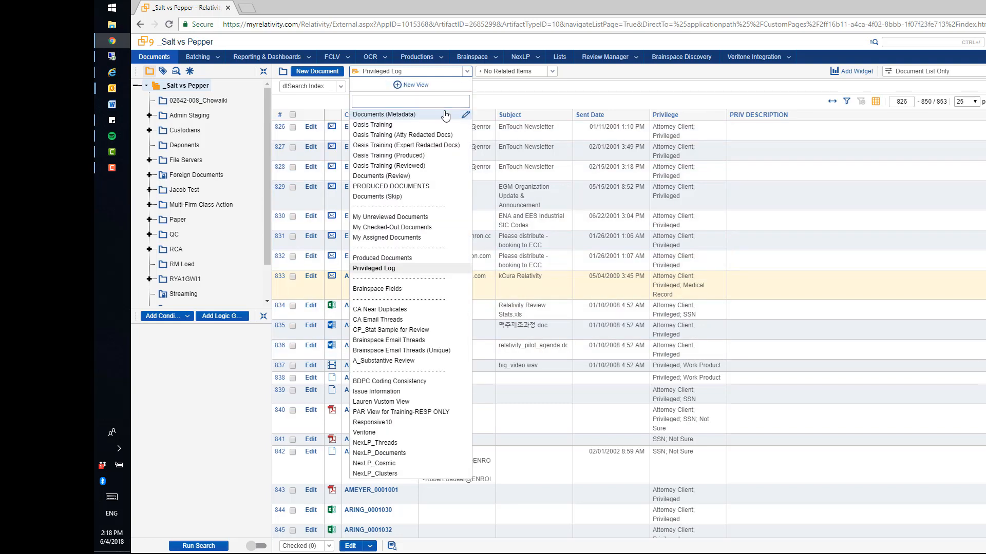
click(468, 121)
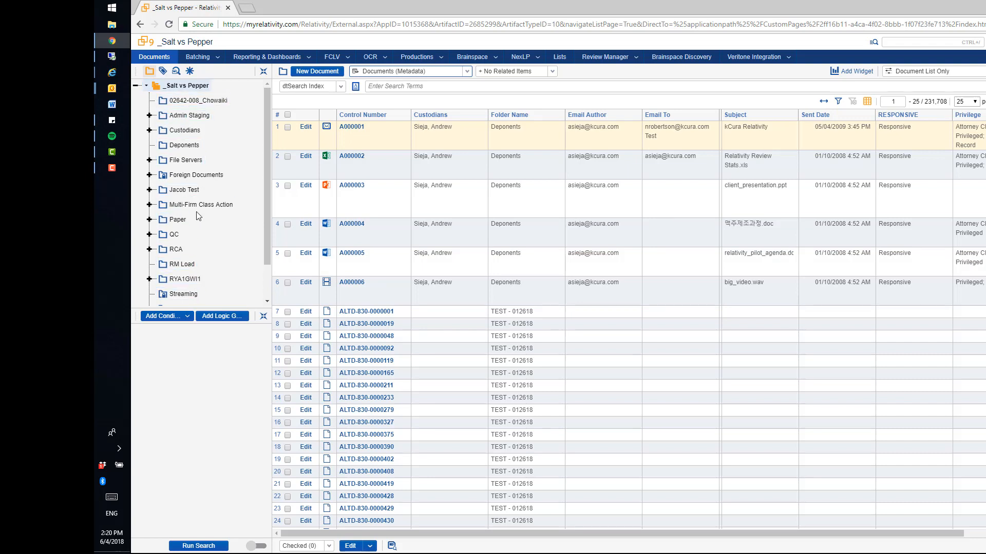
click(149, 116)
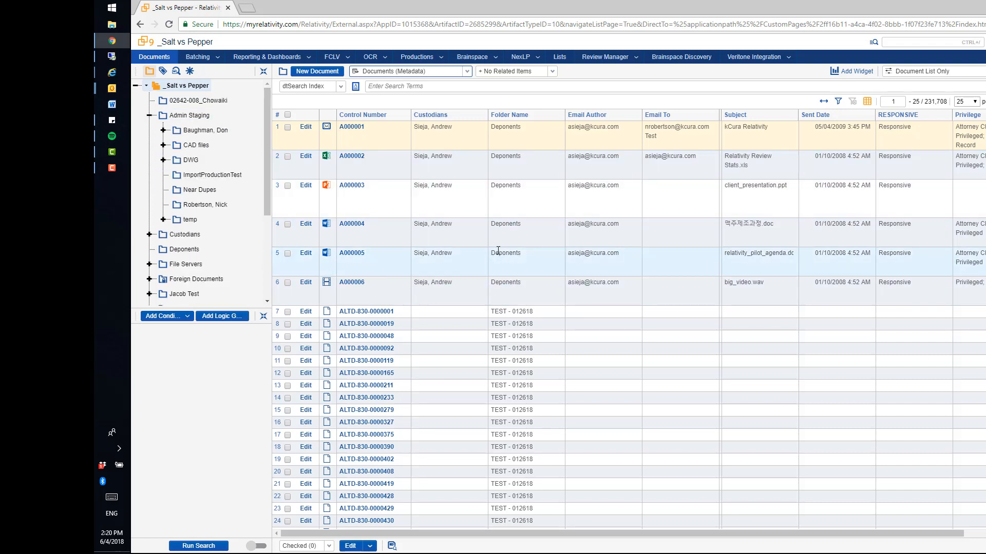
click(148, 115)
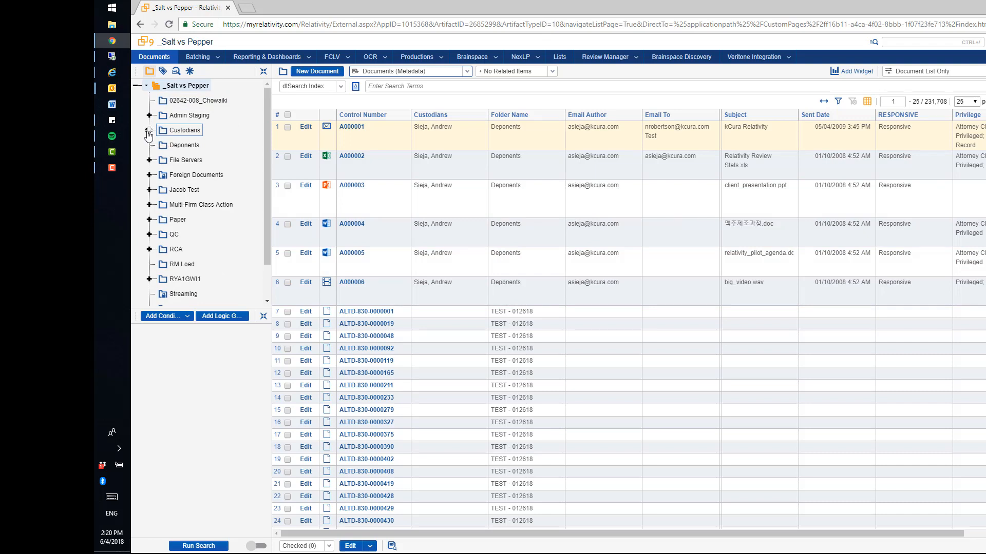
Step: Browse the Custodians folder to its third custodian subfolder and show the documents in that custodian's Email folder
click(149, 131)
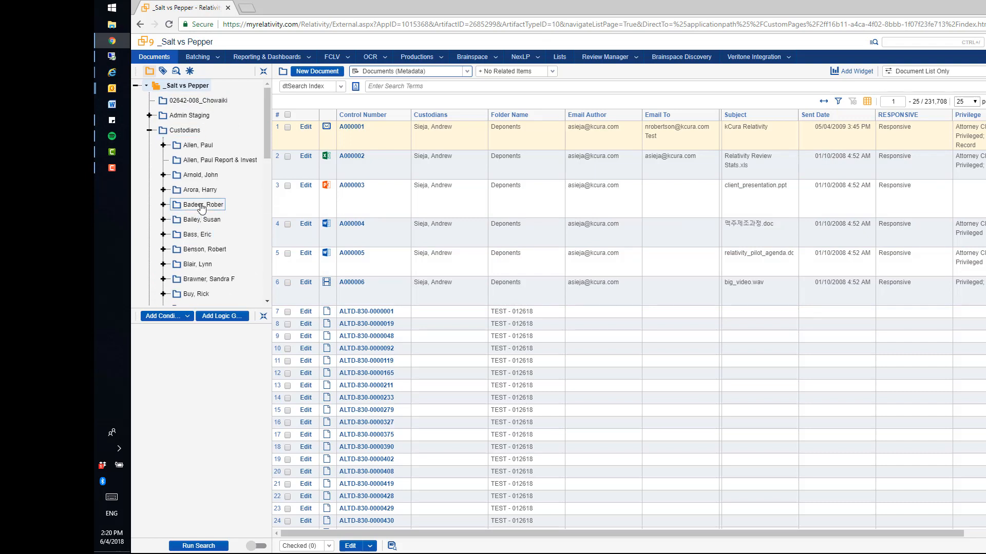
click(201, 175)
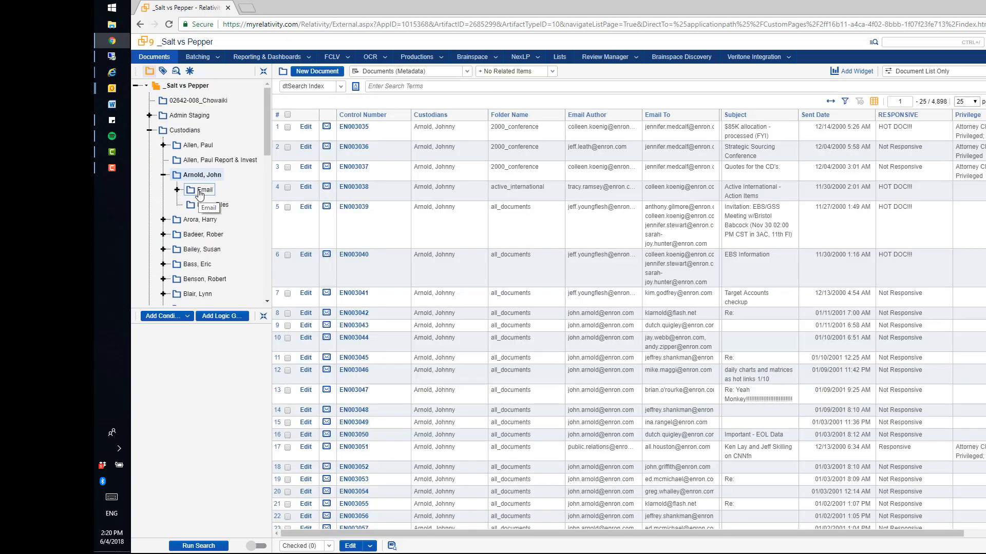
click(201, 191)
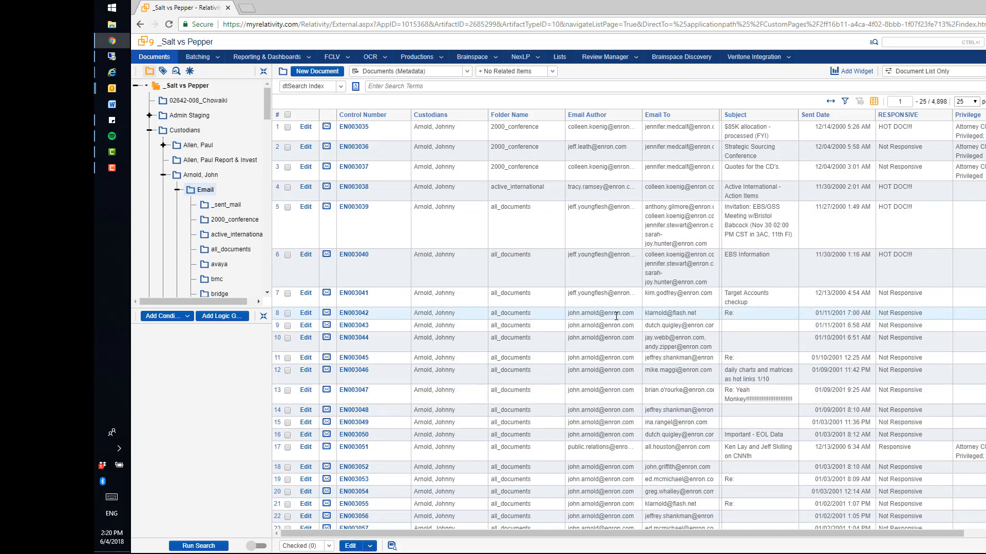
Step: Show the documents of the whole _Salt vs Pepper workspace, with the scope set to this folder and subfolders
click(189, 86)
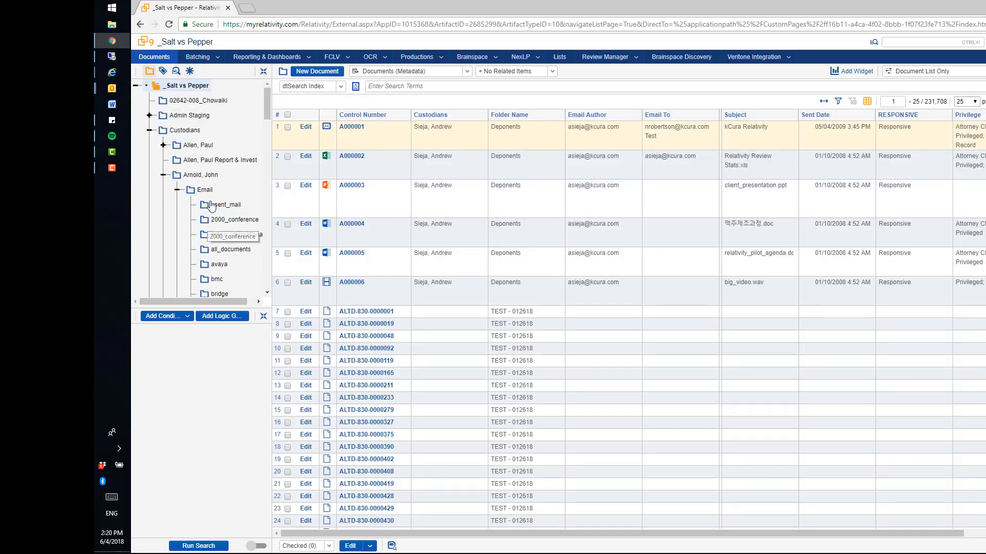
click(147, 87)
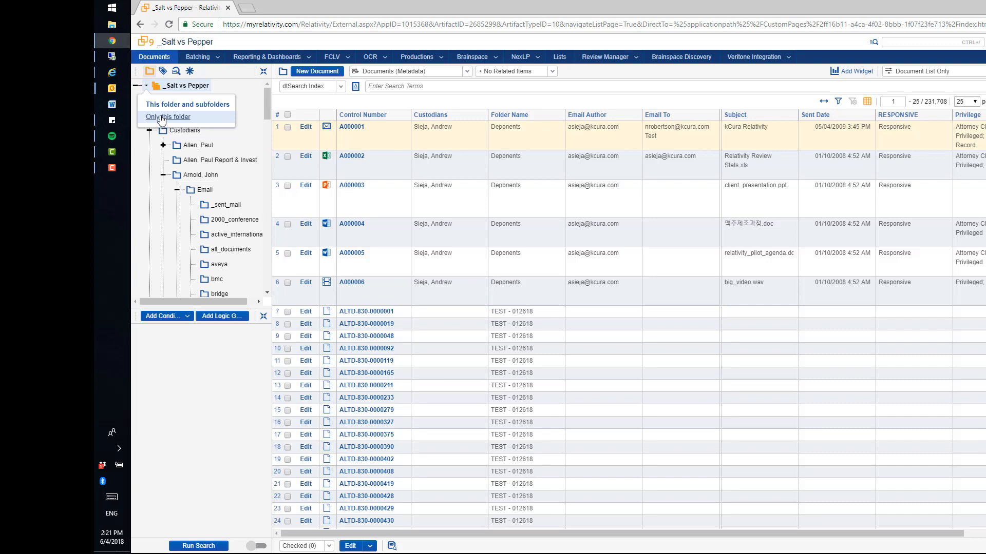
click(164, 108)
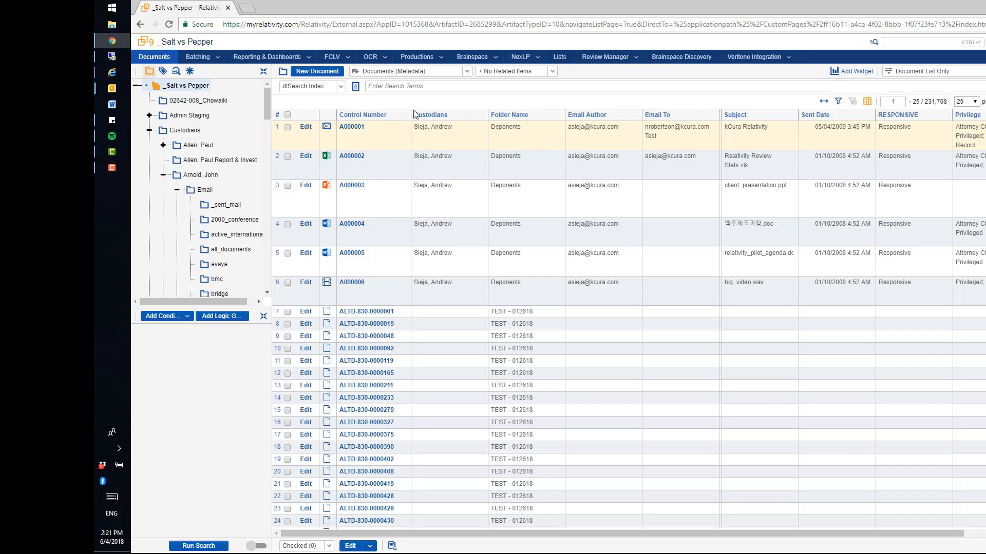
Step: Sort the document list by Control Number in ascending and descending order, and by Custodians in descending order
click(366, 117)
click(369, 115)
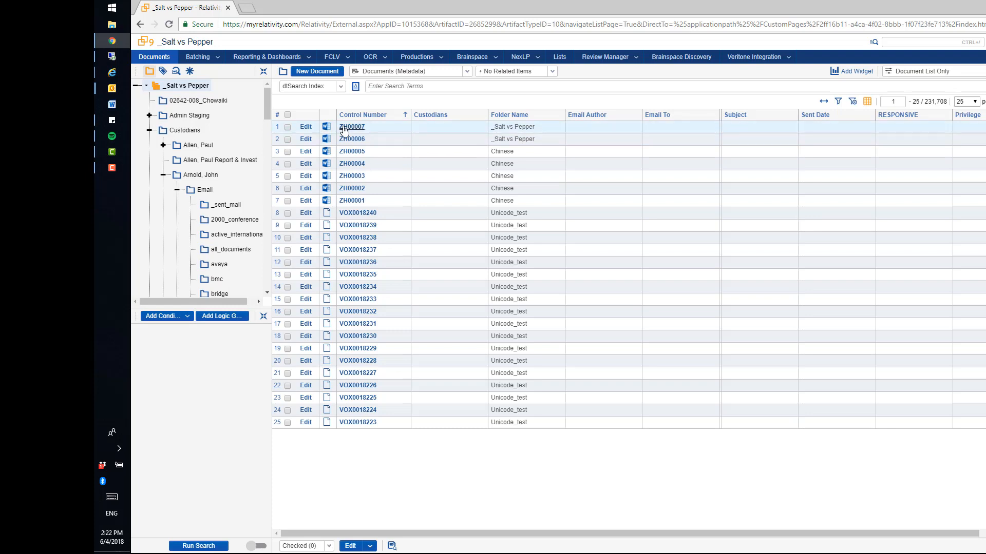
click(440, 115)
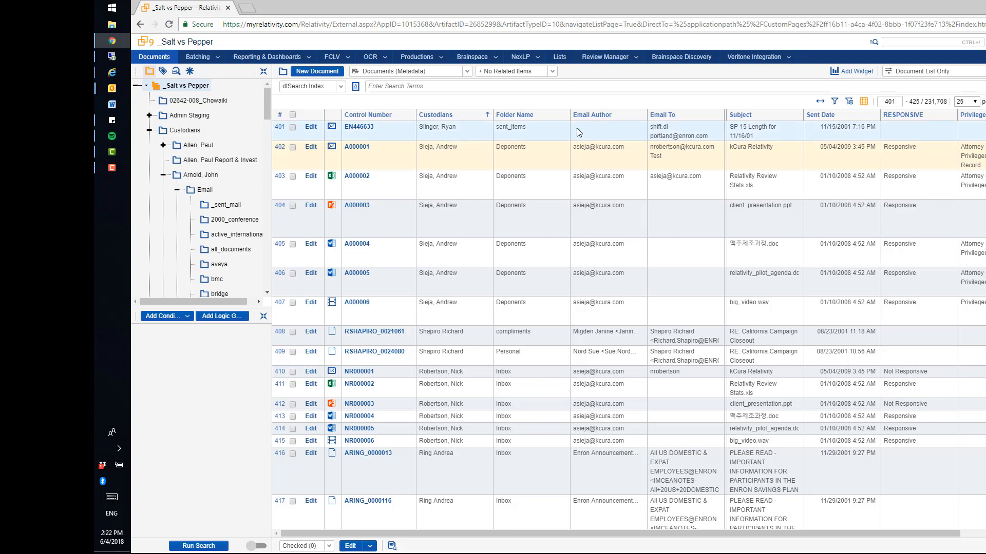
Step: Show the column filters, filter the Control Number column by "zh" and clear the filter
click(836, 102)
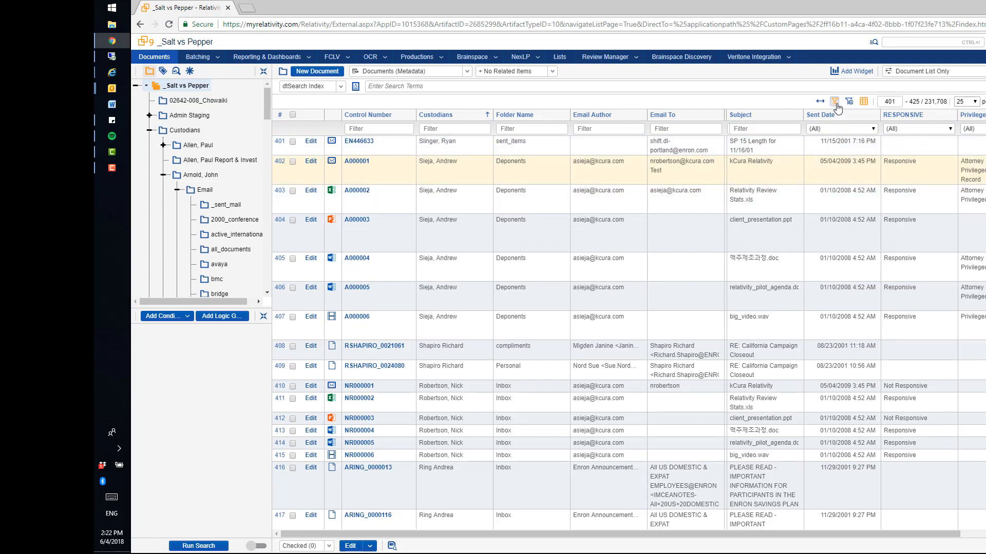
click(403, 131)
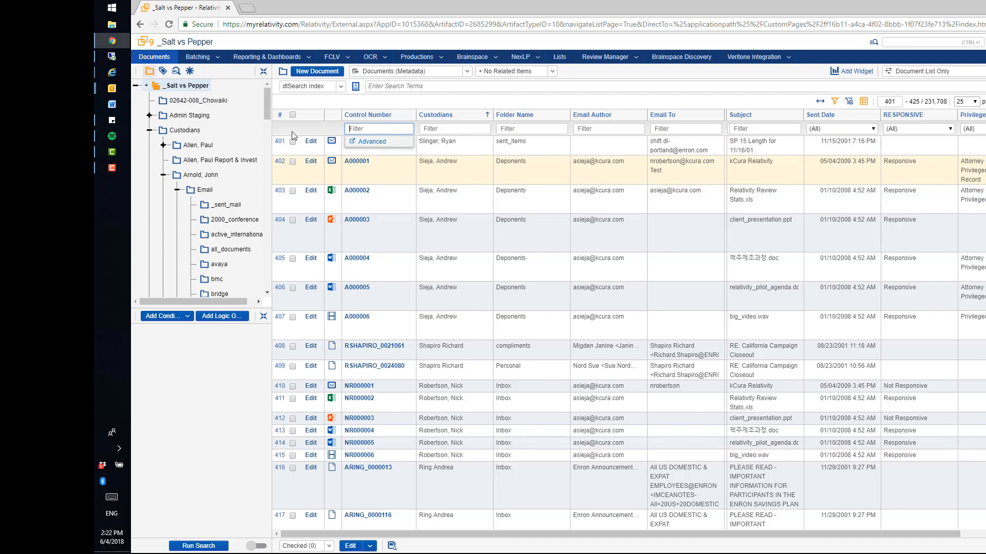
text(zh)
key(Return)
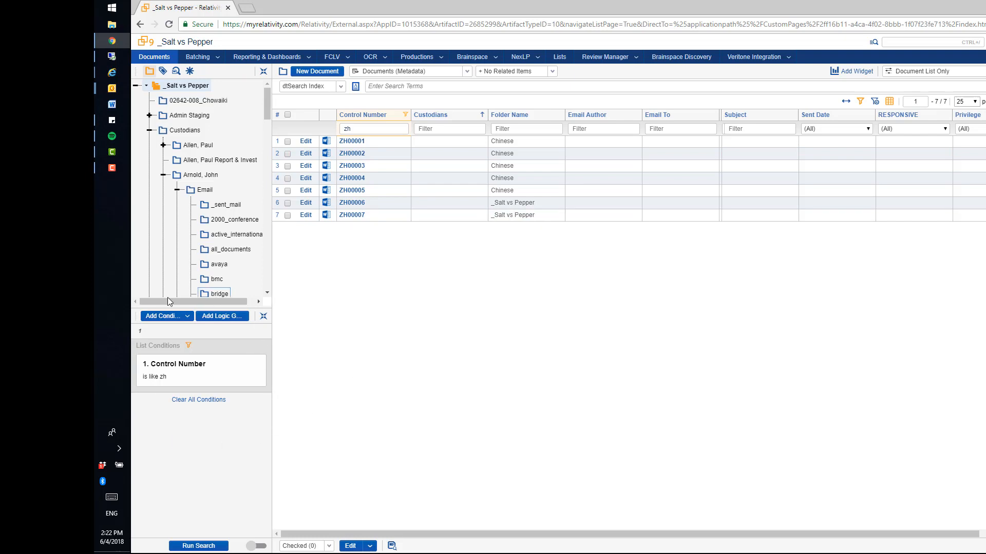
mouse_move(226, 383)
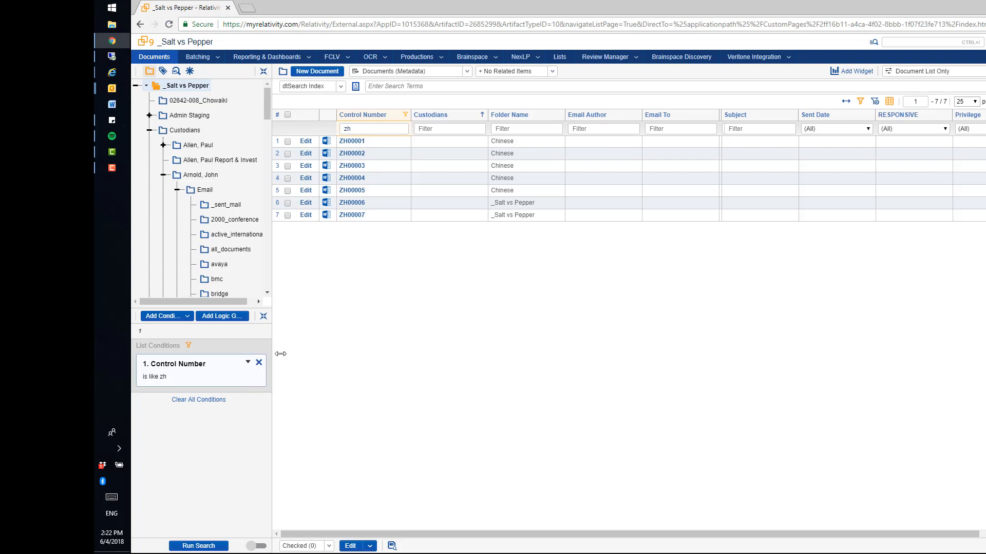
click(875, 104)
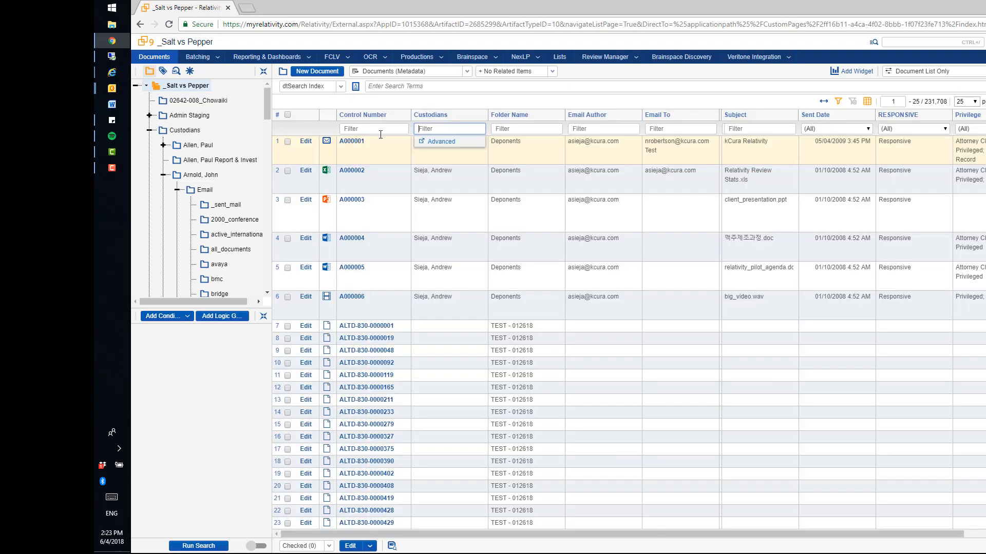
Step: Filter the Custodians column by a custodian's last name and the Subject column by "kc"
text(sieja)
key(Return)
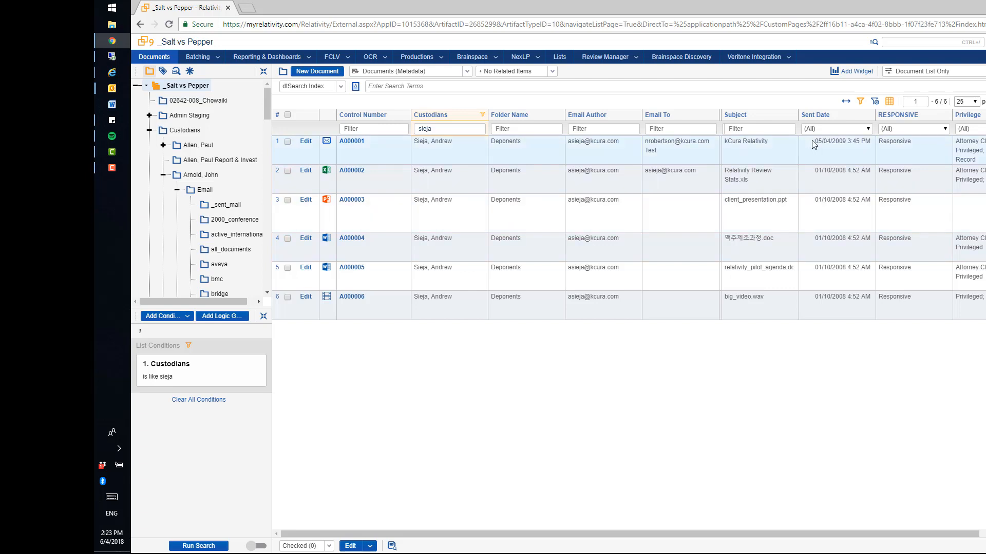
click(767, 130)
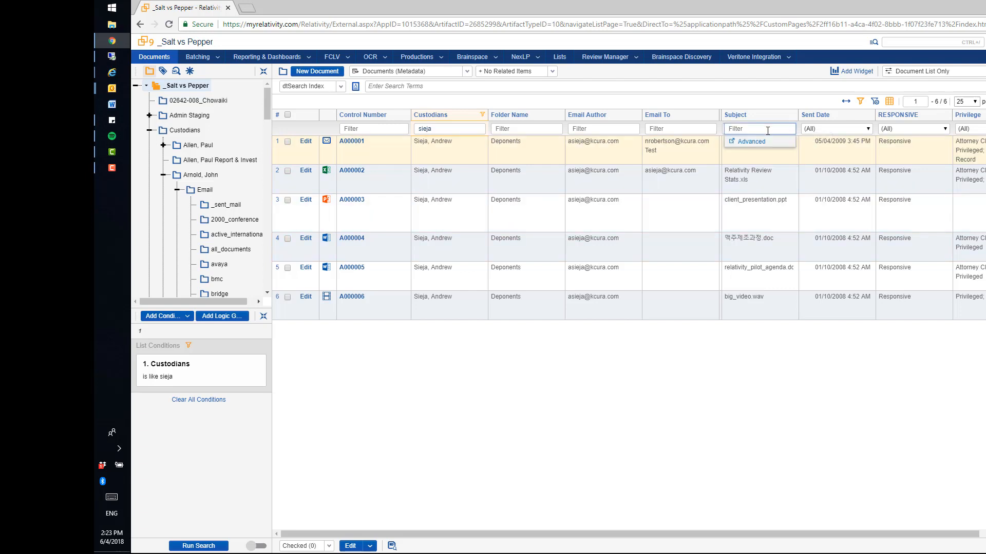
text(kcura)
key(Return)
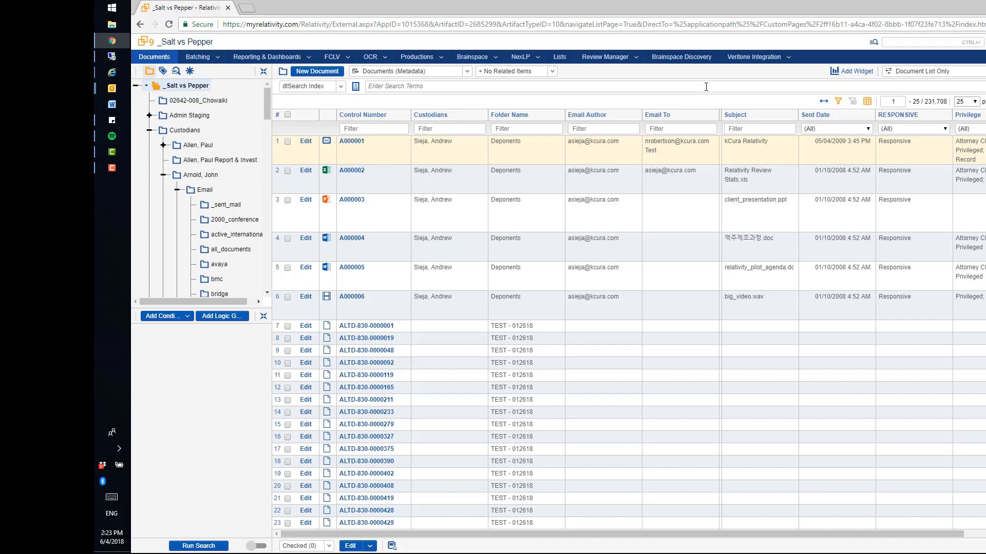
Step: Open the list of review batches, look through it and set it to show 100 batches per page
click(199, 60)
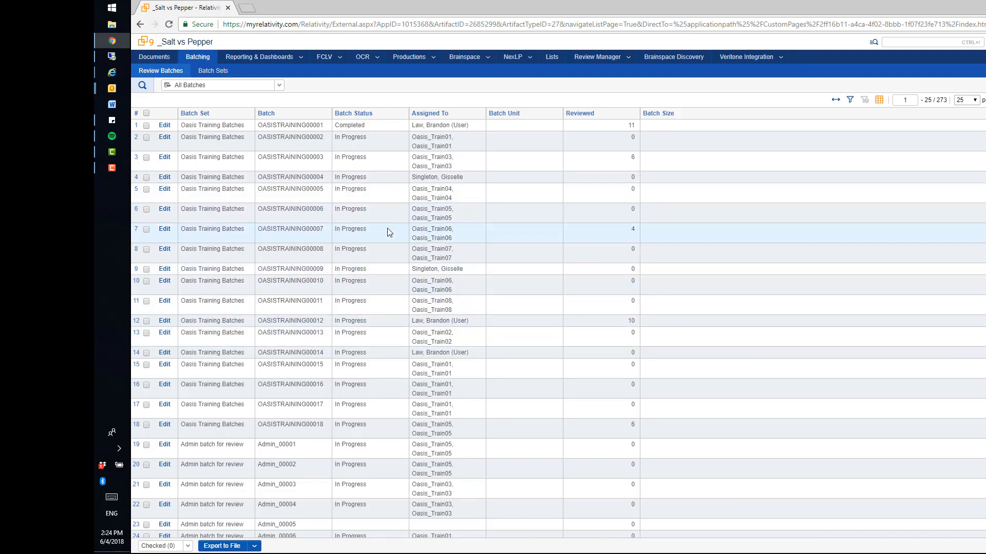
scroll(389, 232, down, 1)
scroll(388, 233, up, 1)
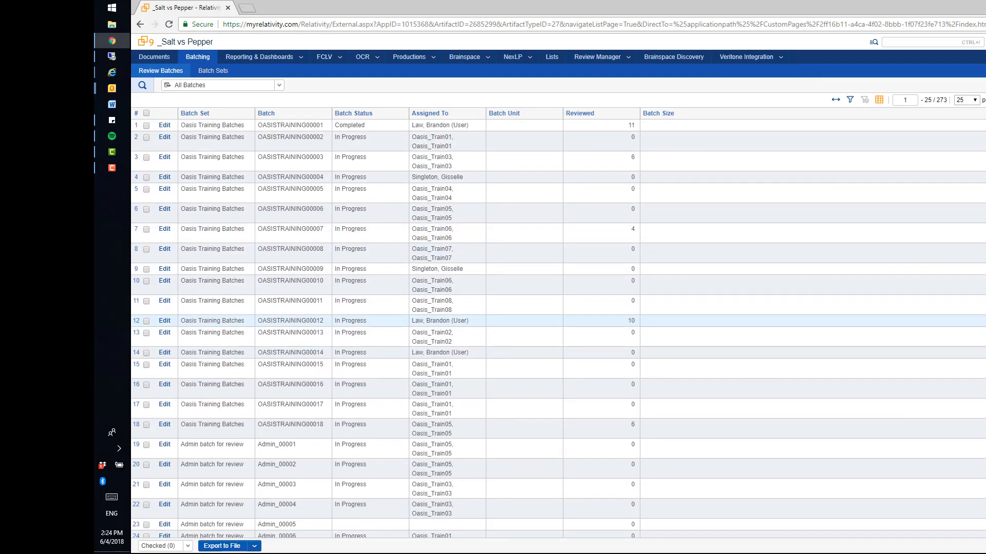
scroll(389, 232, down, 1)
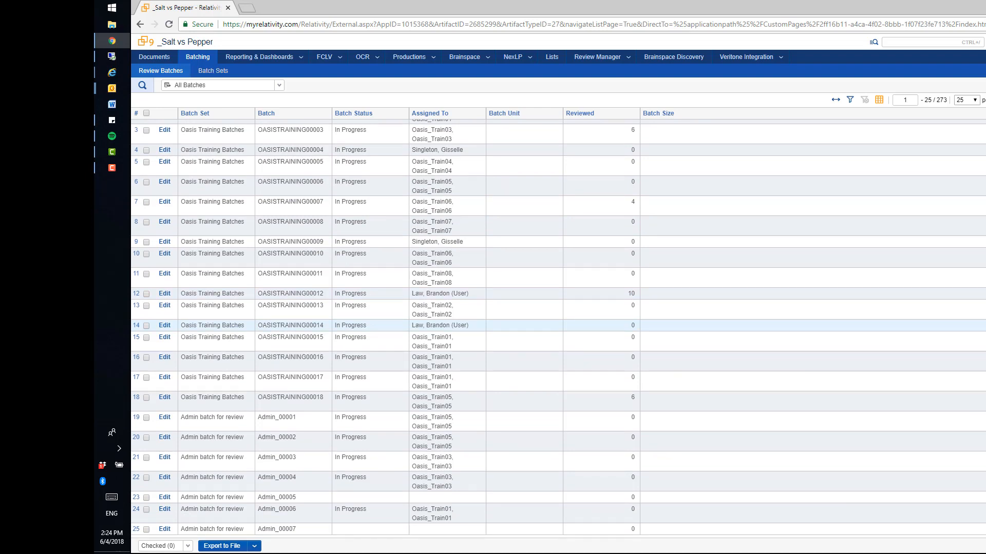
click(966, 179)
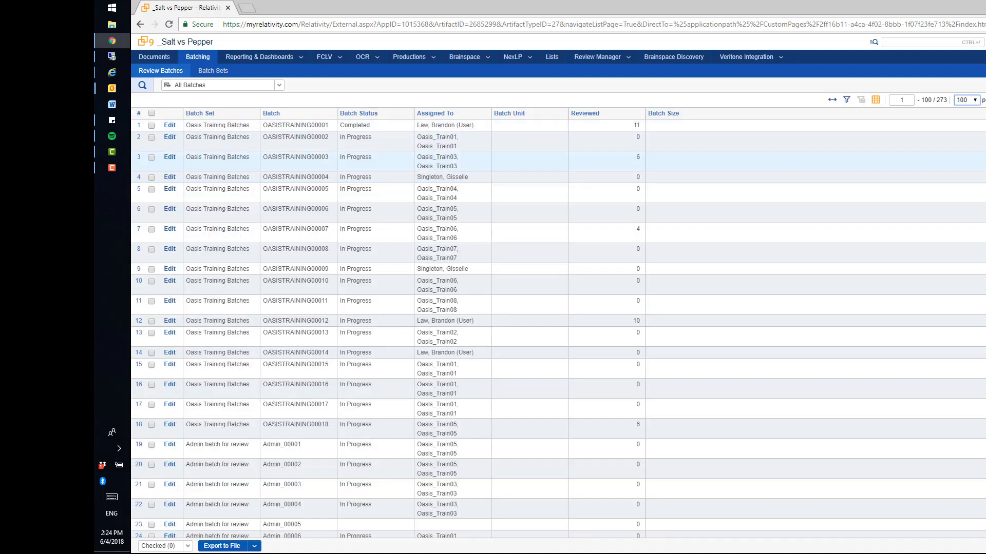
Step: Find the unassigned batch Mann_UCLA00011 in the review batches and check it out to the signed-in reviewer
scroll(960, 277, down, 5)
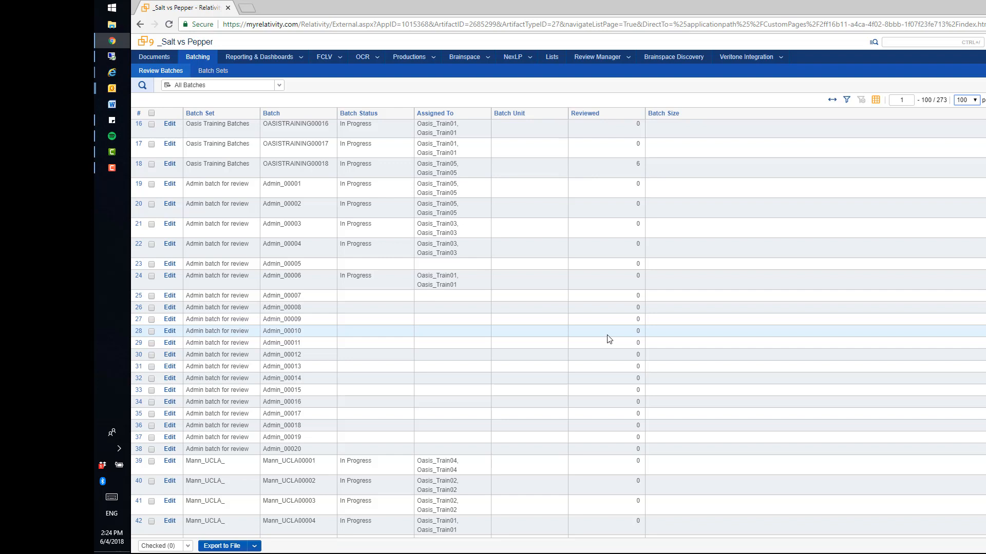
scroll(608, 339, down, 5)
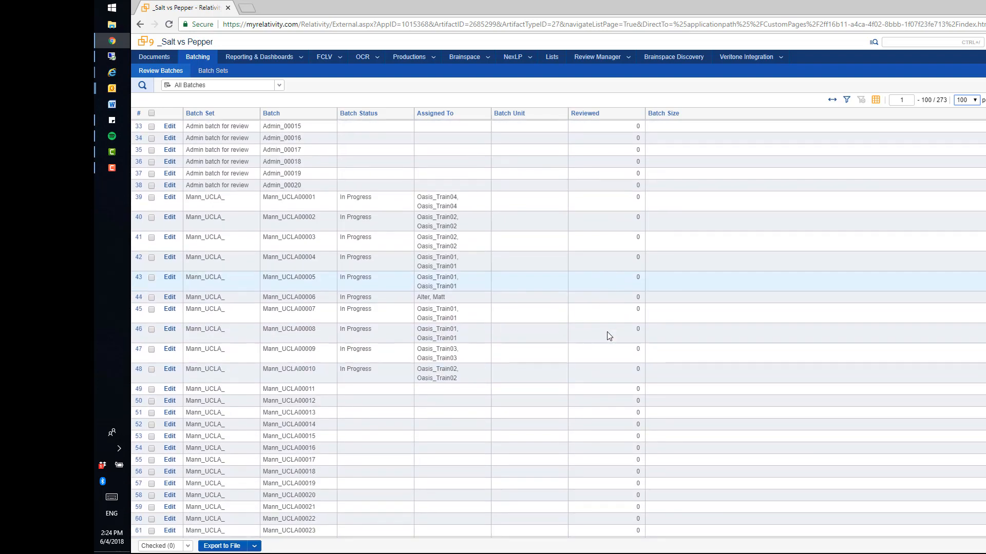
scroll(607, 332, down, 1)
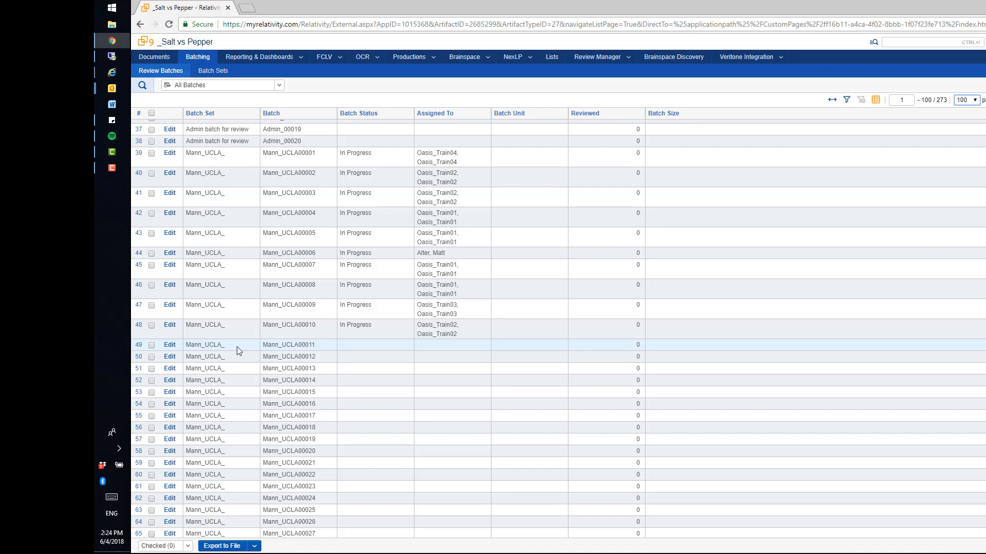
click(170, 346)
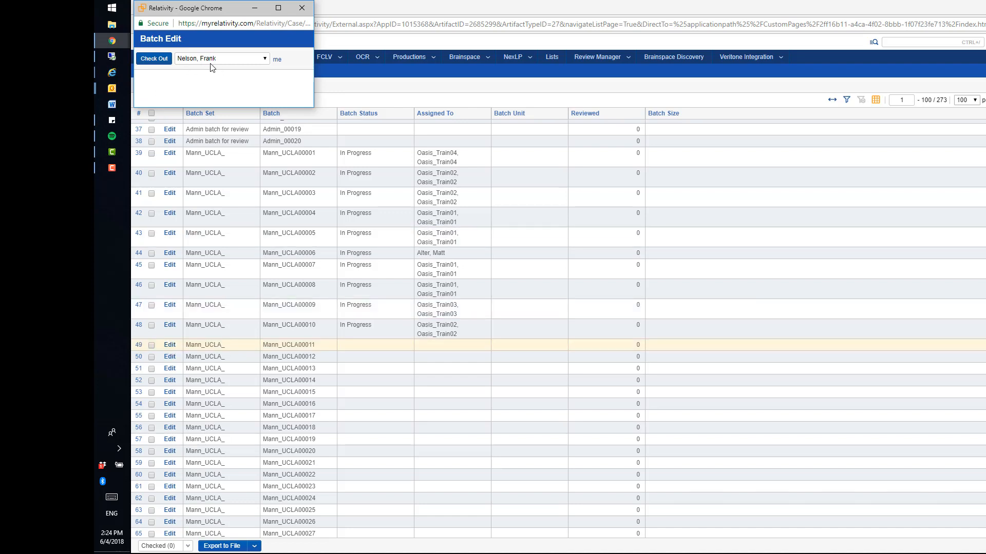
click(157, 60)
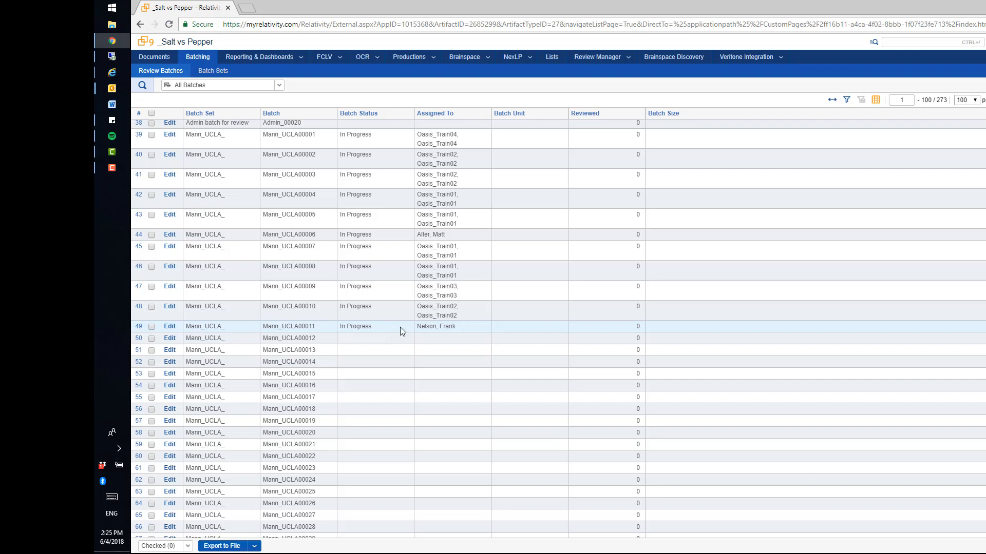
click(909, 323)
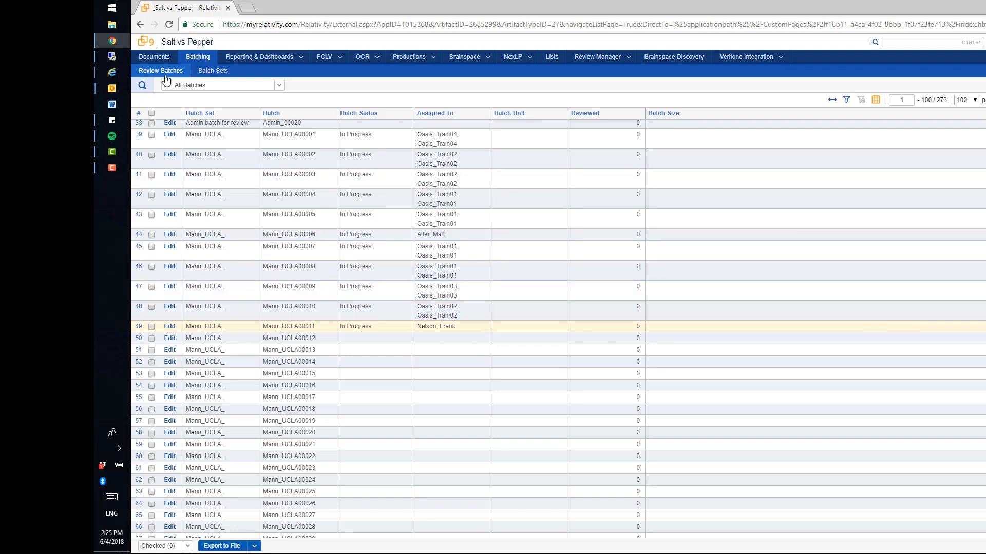
Step: Return to the documents, switch the list view to My Checked-Out Documents and open document EN300288 for review
click(160, 57)
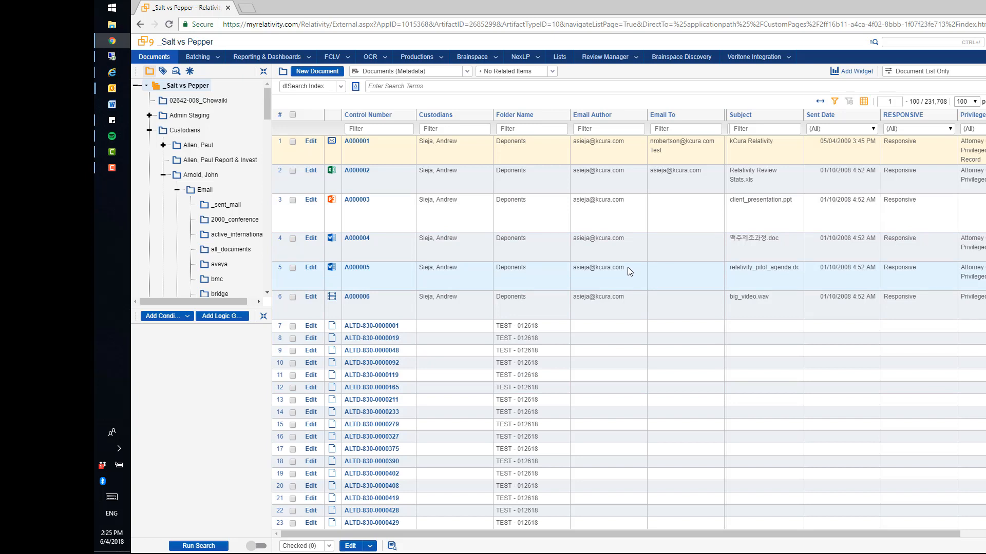
click(467, 71)
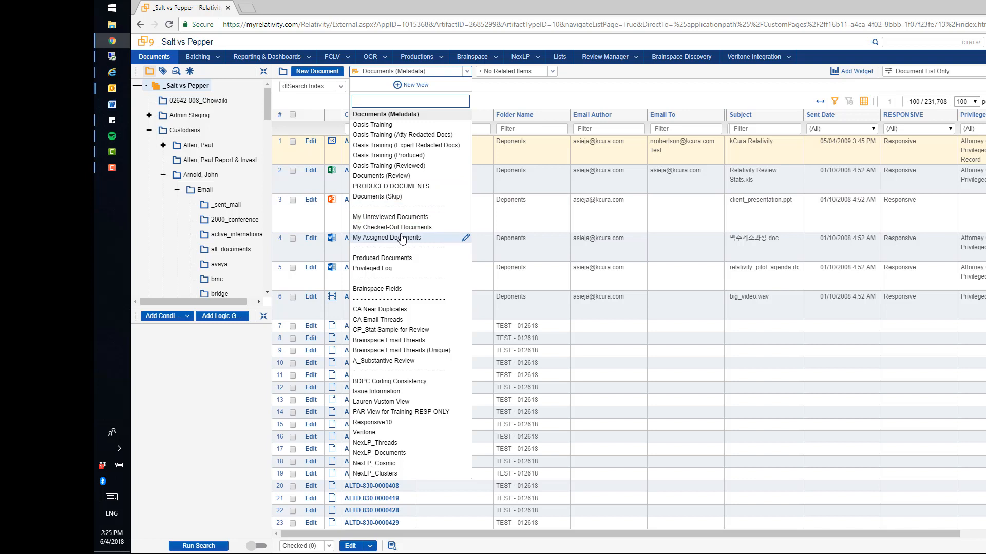
click(385, 227)
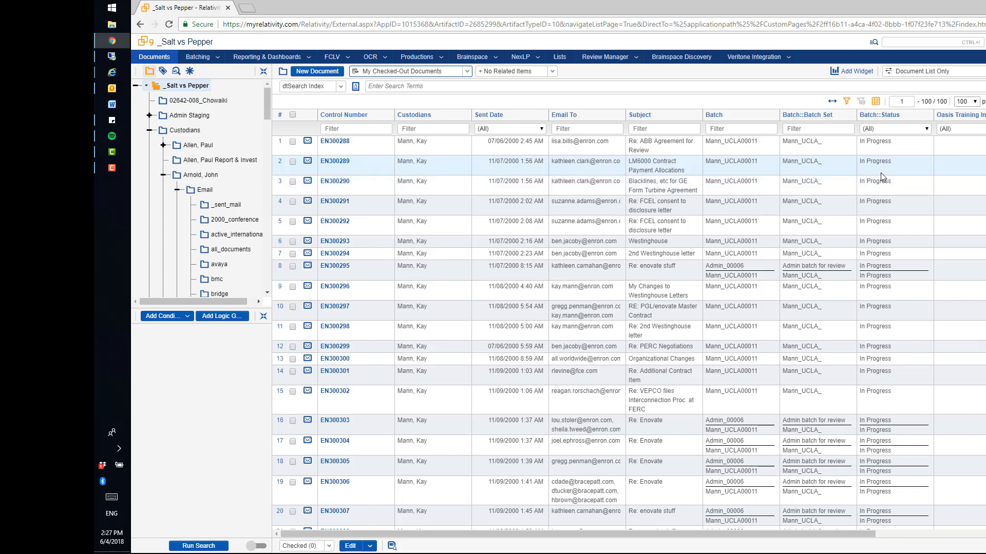
click(340, 144)
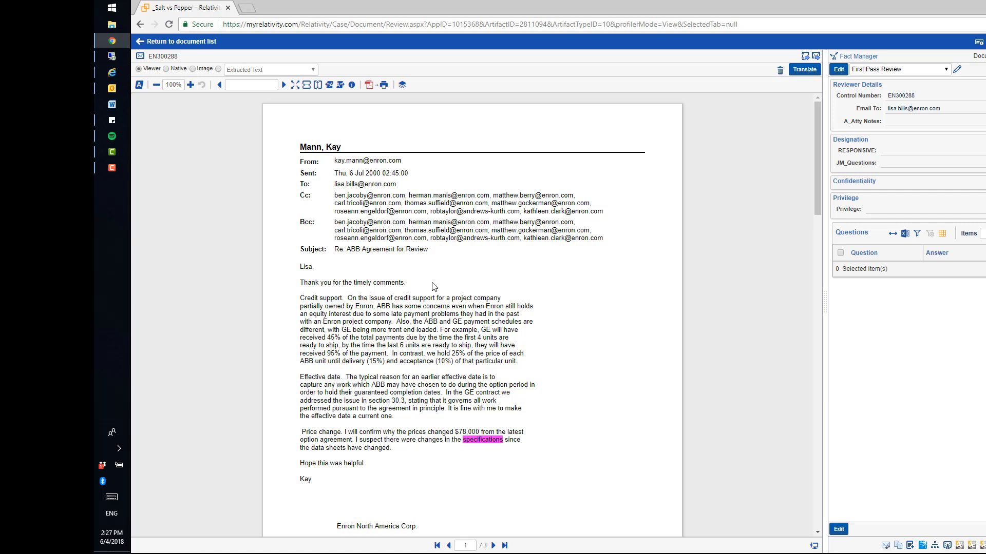
Step: Widen the coding pane, preview the HC First Level Review layout and return to the First Pass Review layout
drag(824, 286, 731, 286)
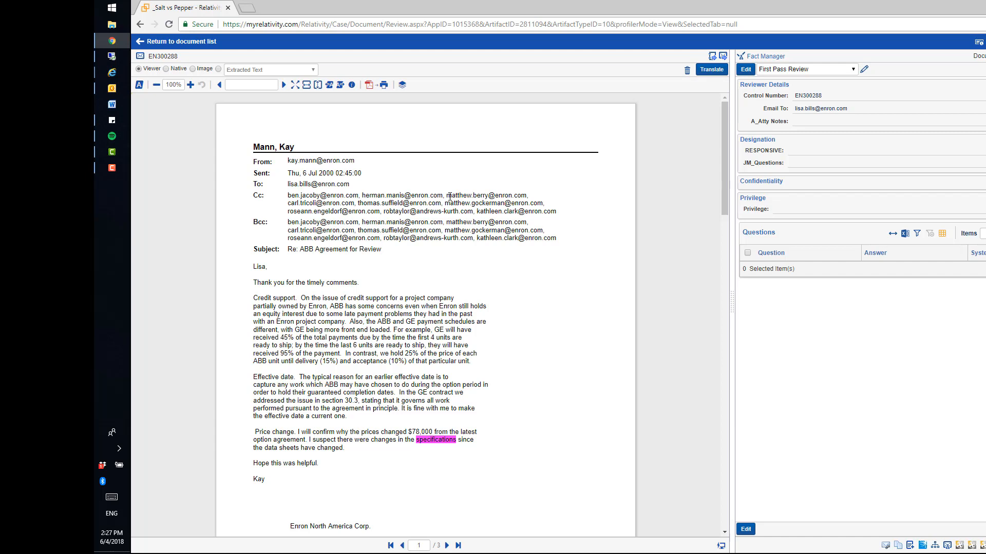
click(854, 69)
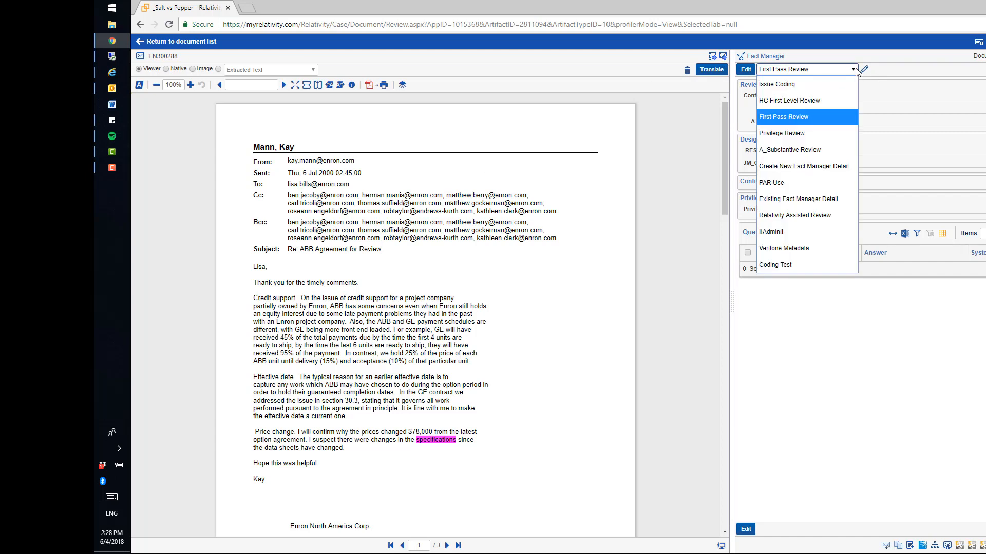
click(794, 102)
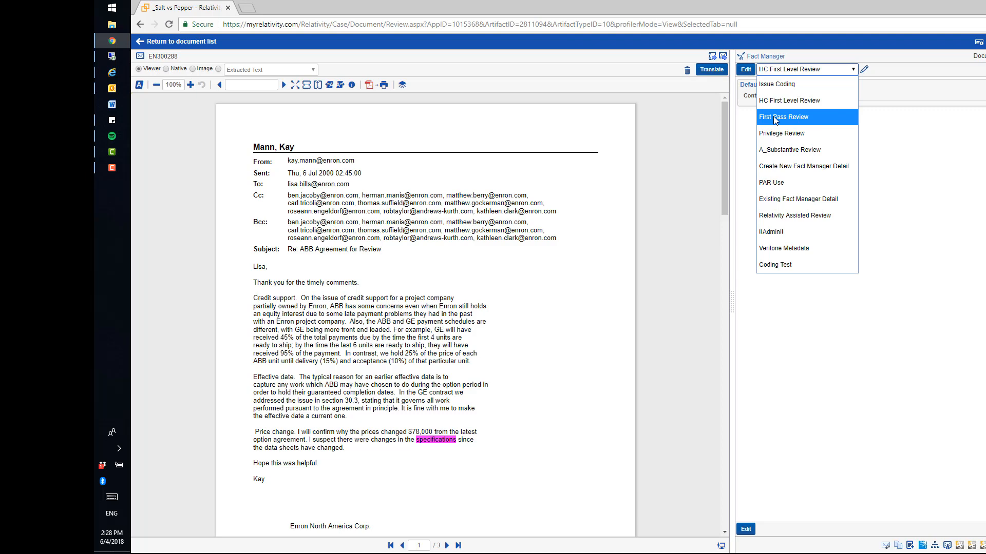
click(781, 118)
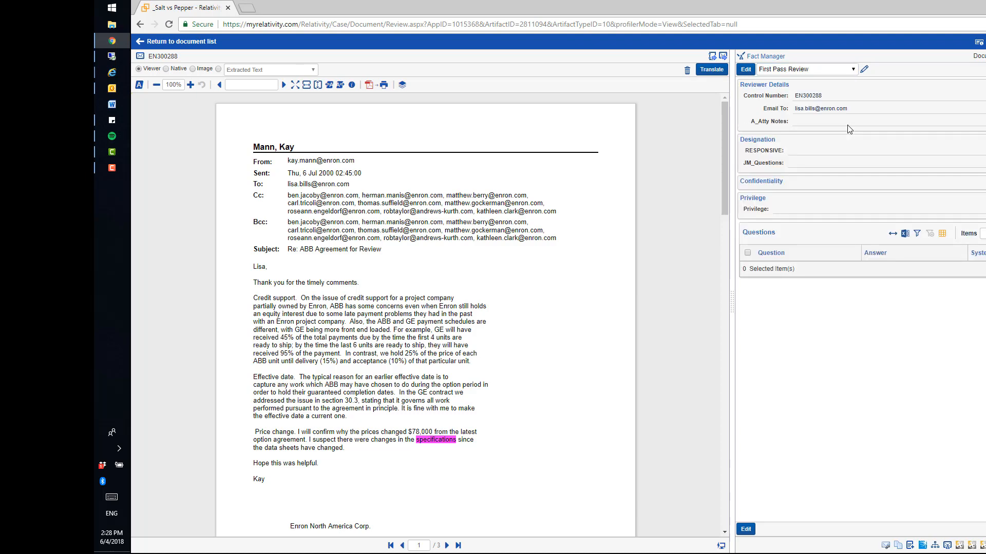
Step: Code EN300288 as Not Responsive and EN300289 as HOT DOC!!!, saving each and advancing to the next document
click(746, 71)
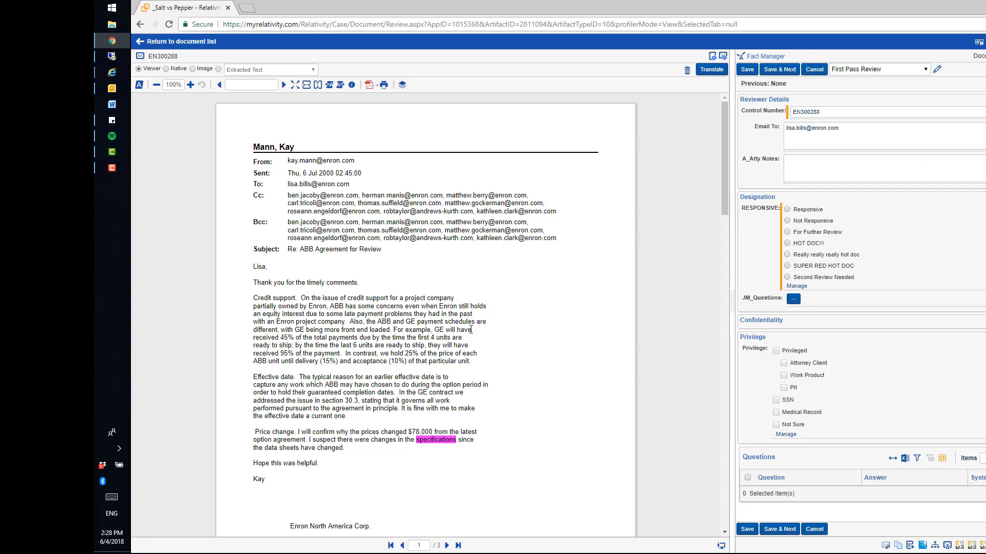
click(787, 221)
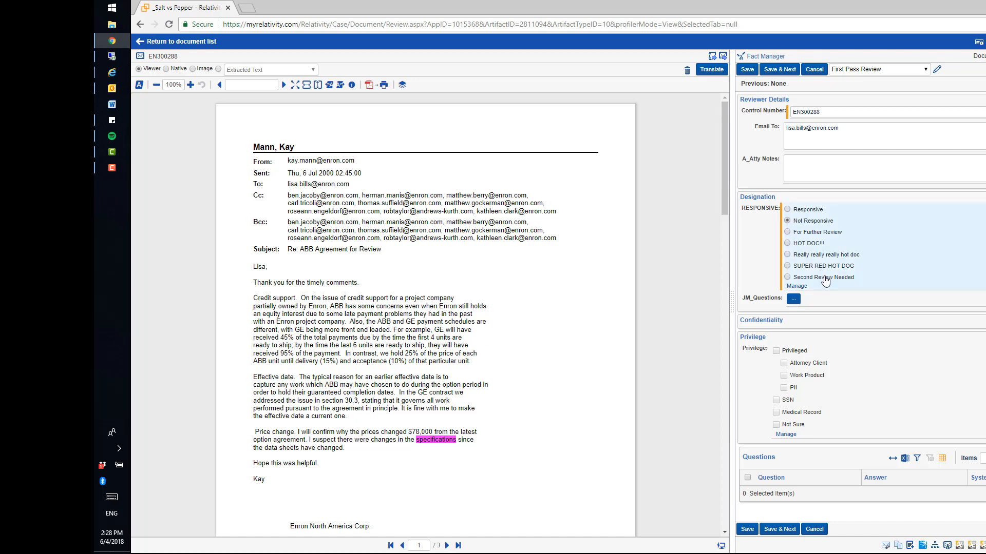
click(779, 70)
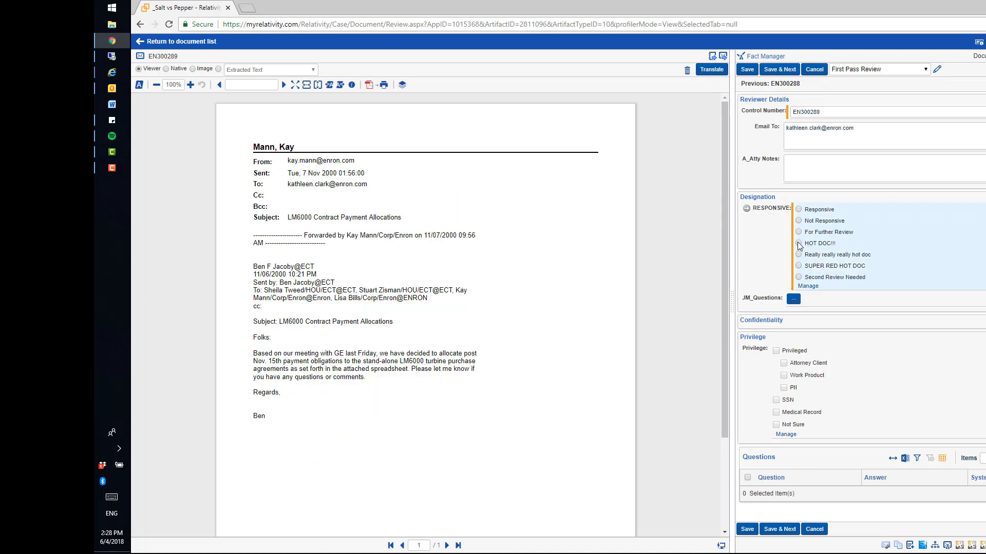
click(798, 243)
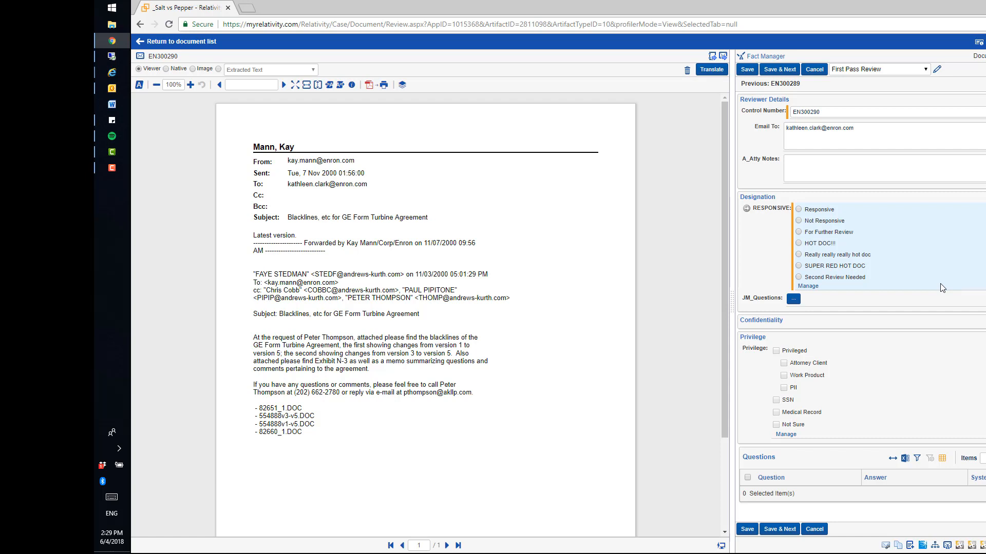
Step: Mark EN300290 as Responsive and move to the next document without saving the change
click(799, 210)
key(Tab)
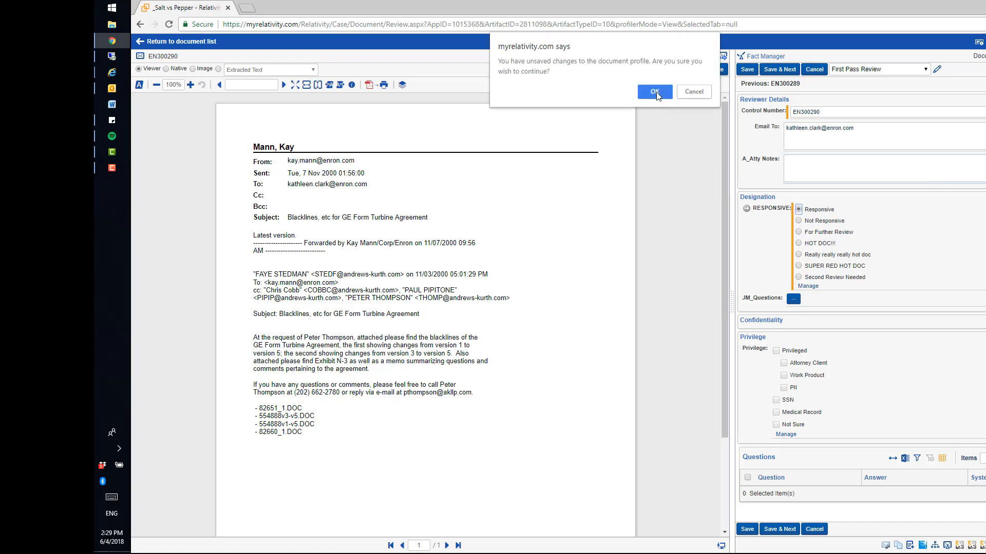
click(655, 92)
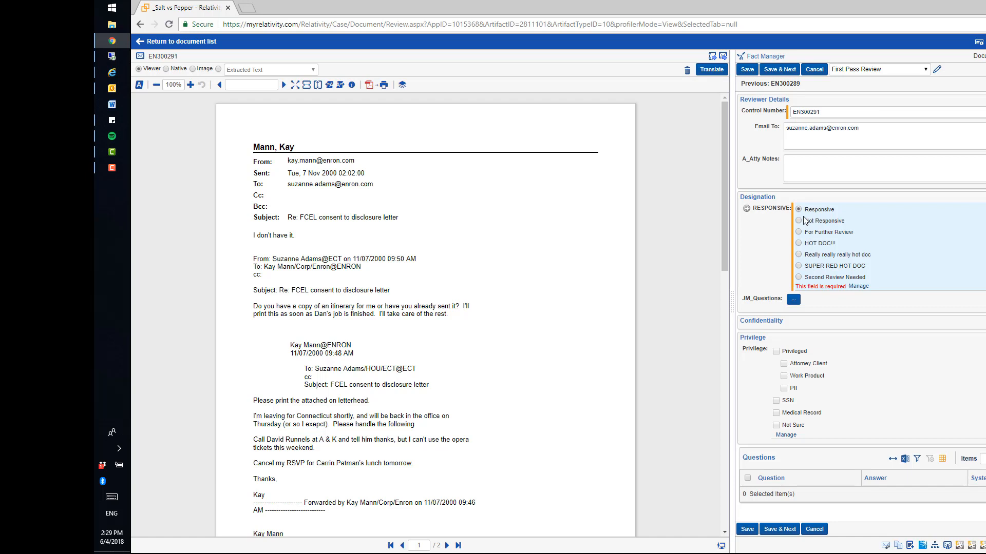
Step: Advance past EN300291 without saving its coding, go on to EN300293 and show it in Viewer mode
key(ctrl+Right)
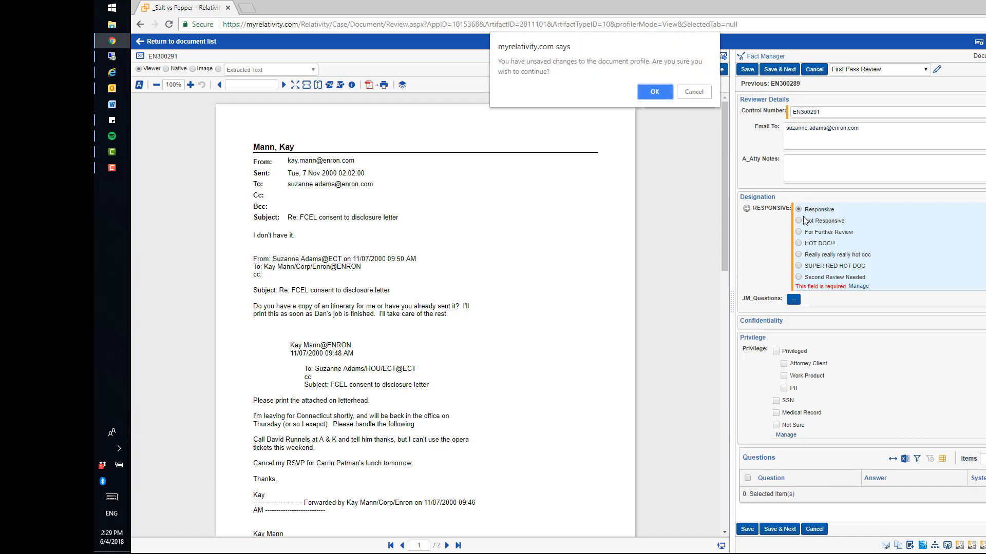
key(Return)
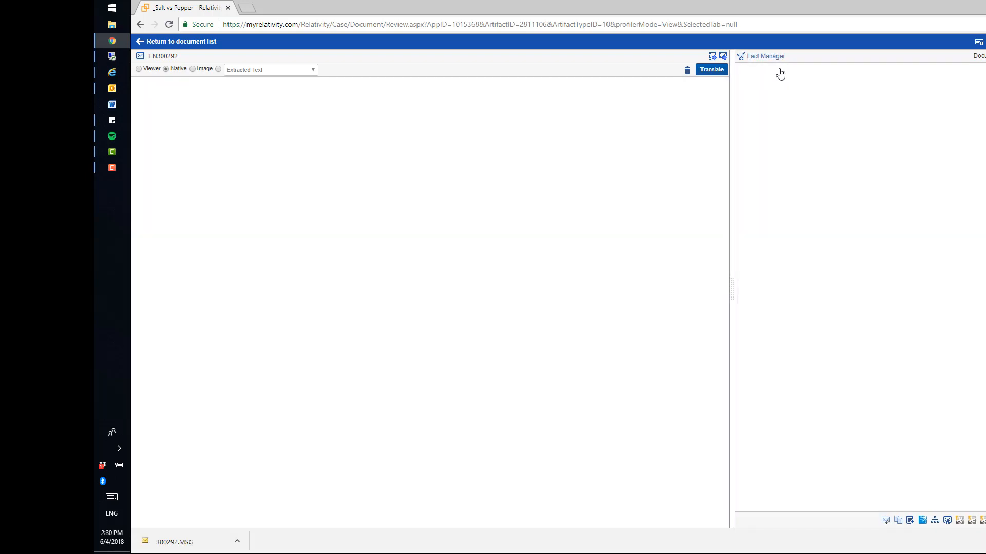
key(ctrl+Right)
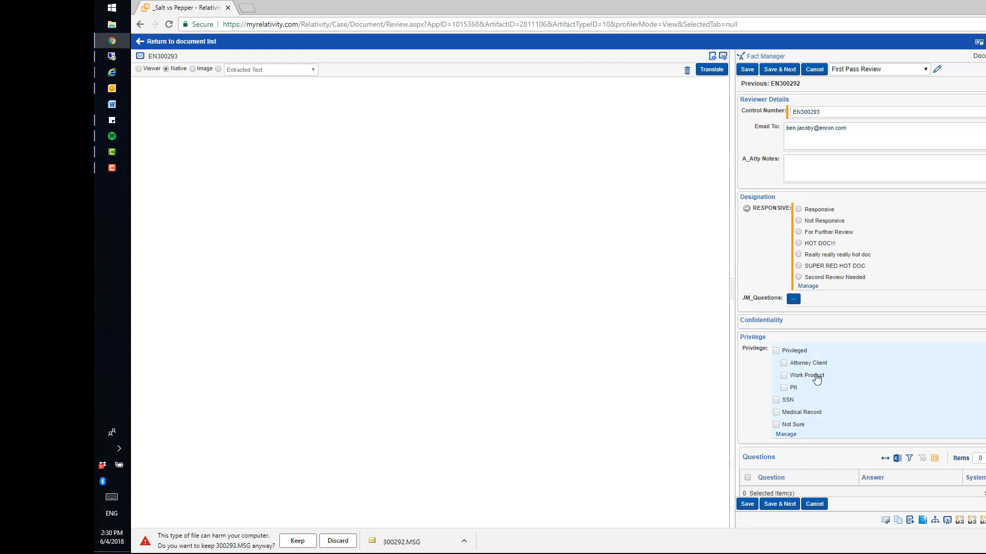
click(140, 69)
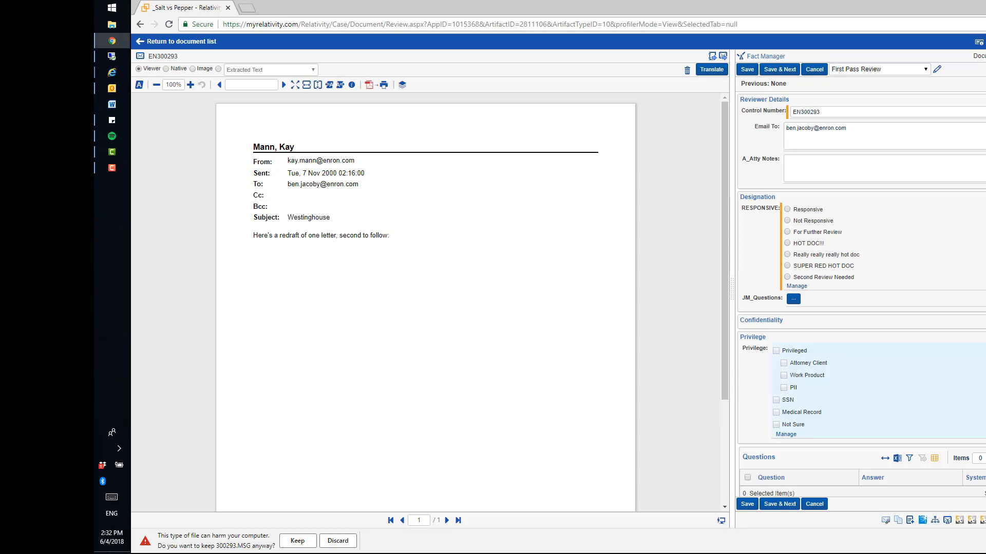
Step: Look through the Keyboard Shortcuts Legend, close it and discard the blocked 300293.MSG download
click(978, 43)
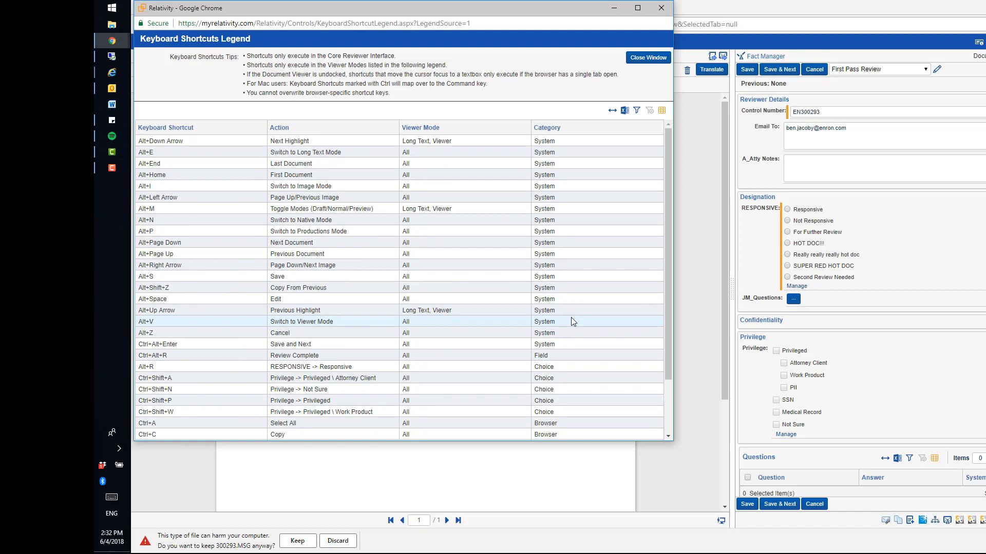
scroll(571, 317, down, 2)
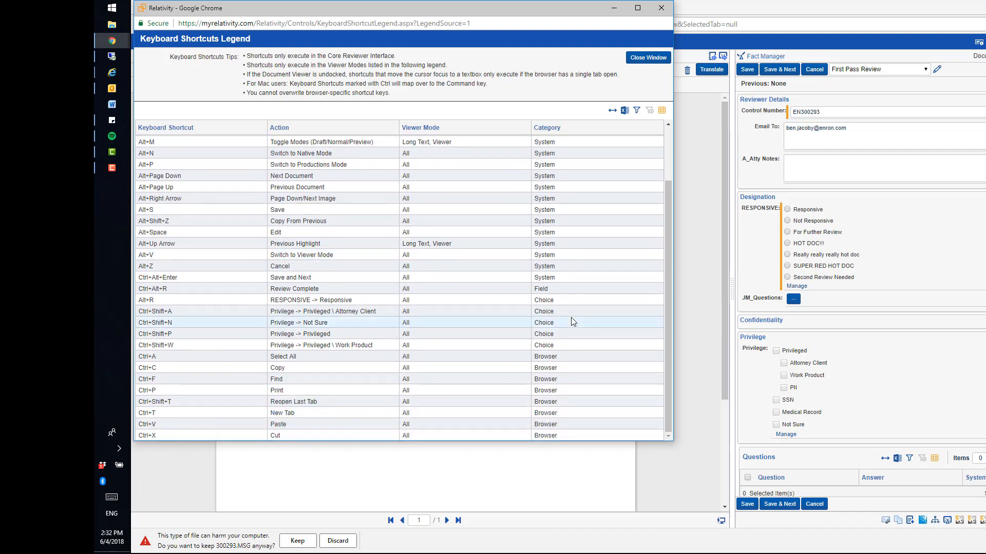
scroll(571, 317, up, 2)
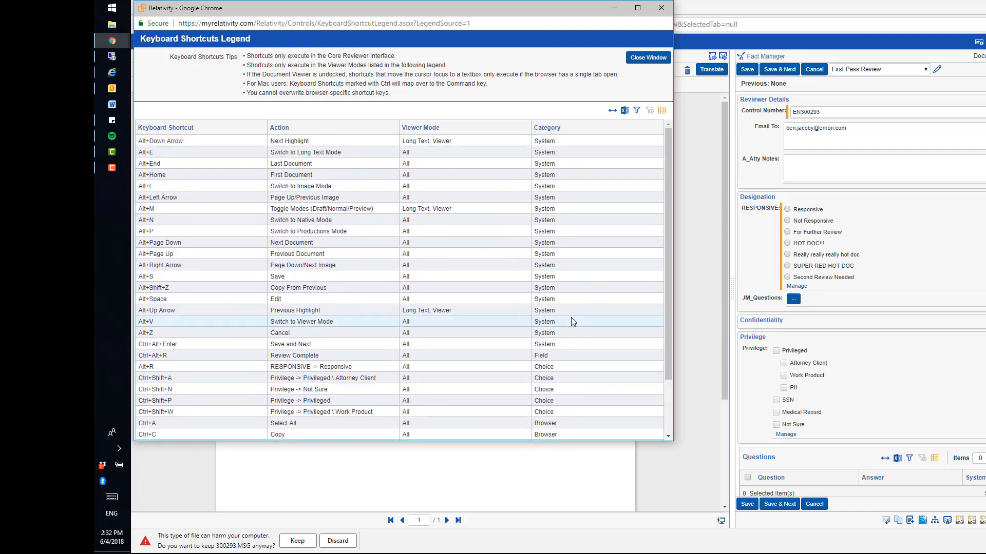
click(640, 57)
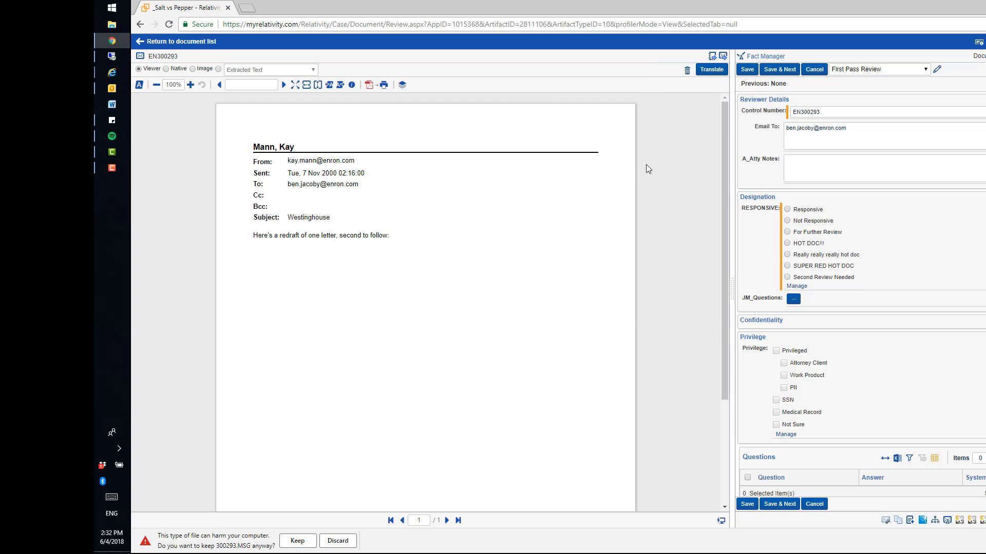
click(338, 542)
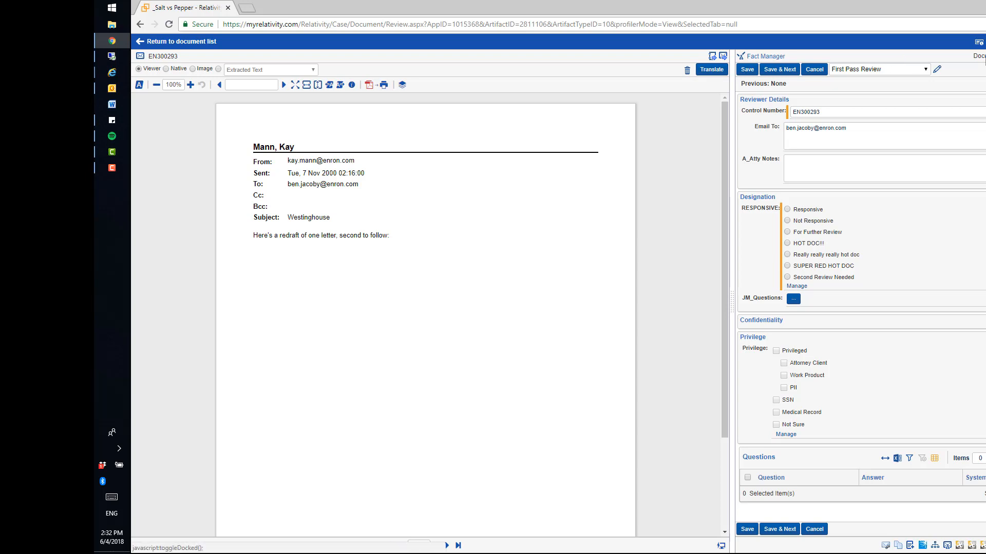
Step: Undock the document viewer into its own window, reposition it and make the window taller
click(979, 41)
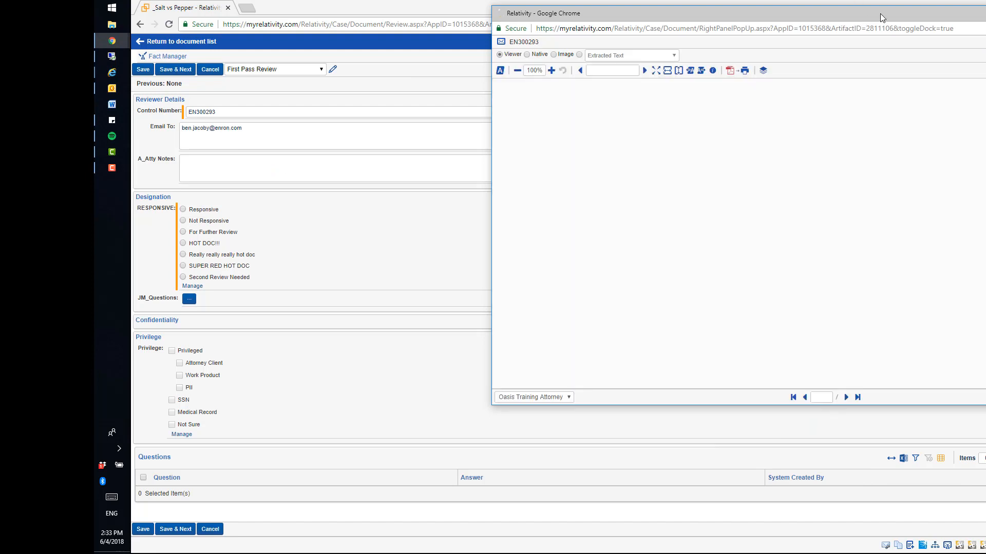
drag(880, 14, 0, 170)
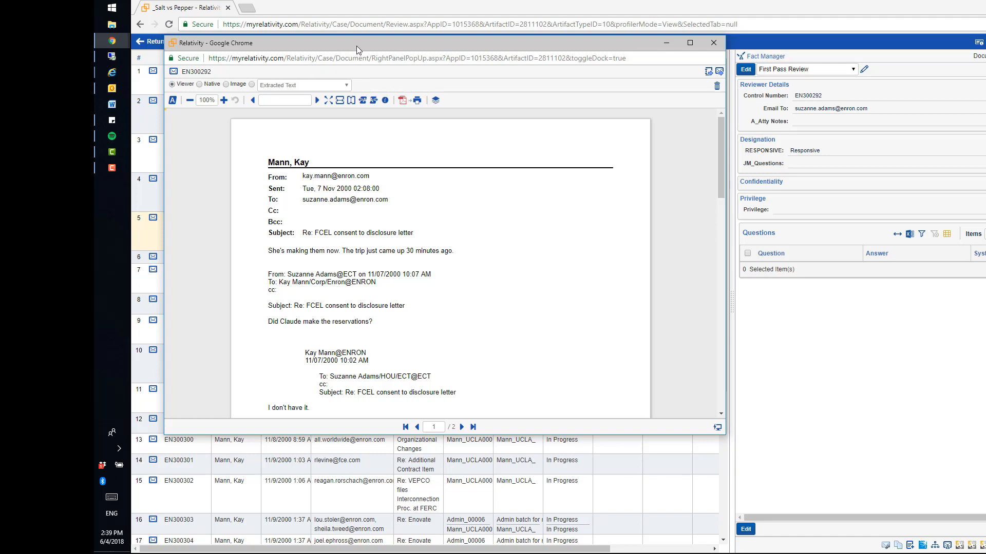
drag(340, 434, 341, 512)
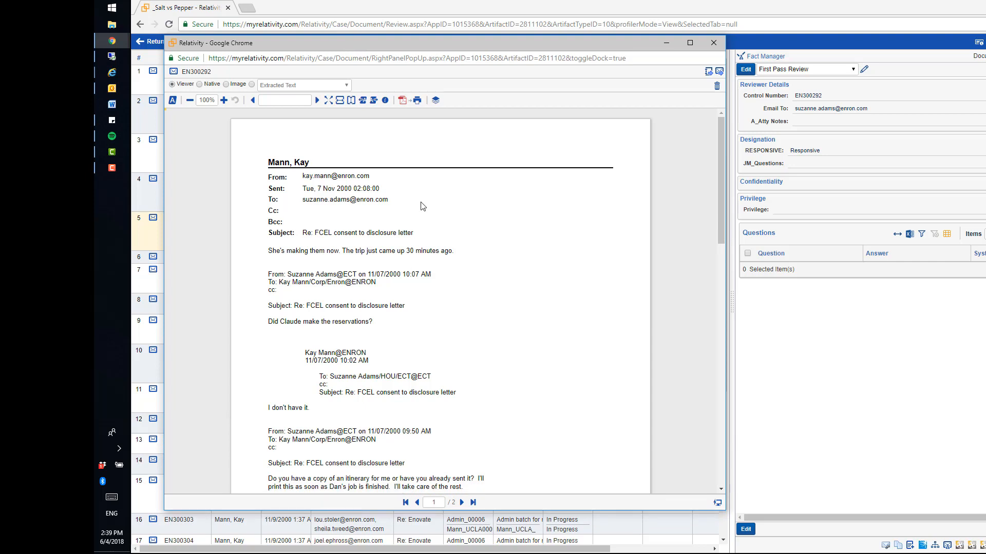
Step: Search the text of document EN300292 for "route"
click(286, 101)
text(route)
key(Return)
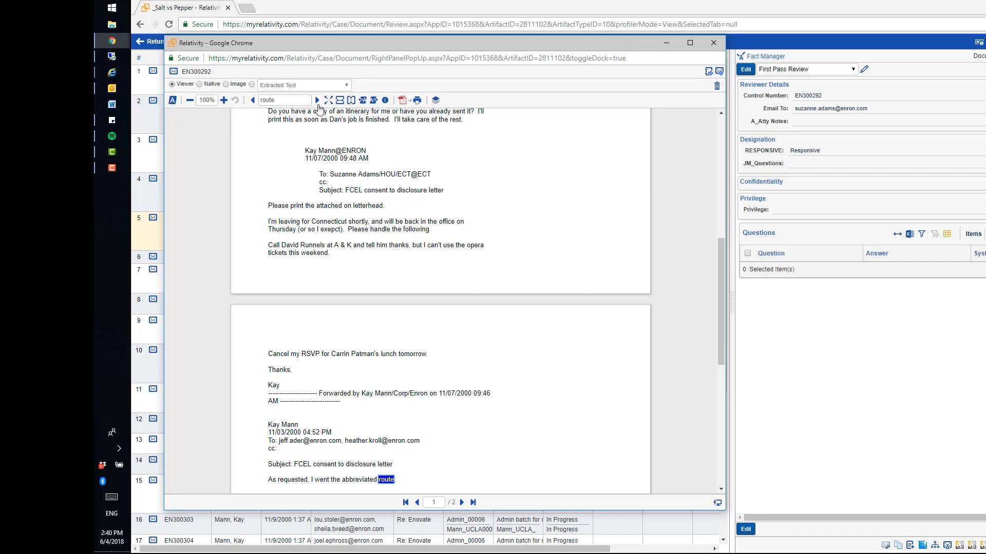
Step: Show the persistent highlight sets, try the bestbuild set and narrow their pane
click(173, 100)
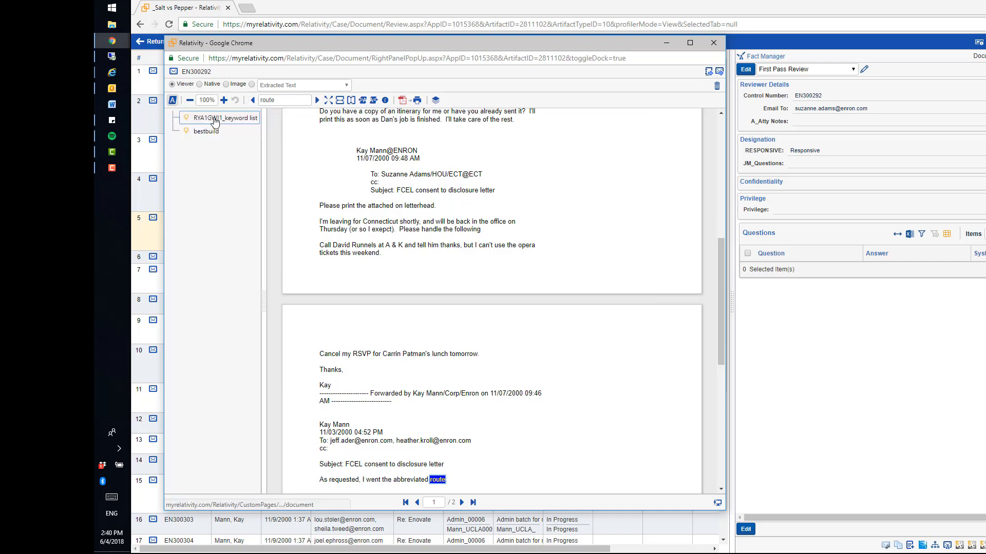
click(205, 132)
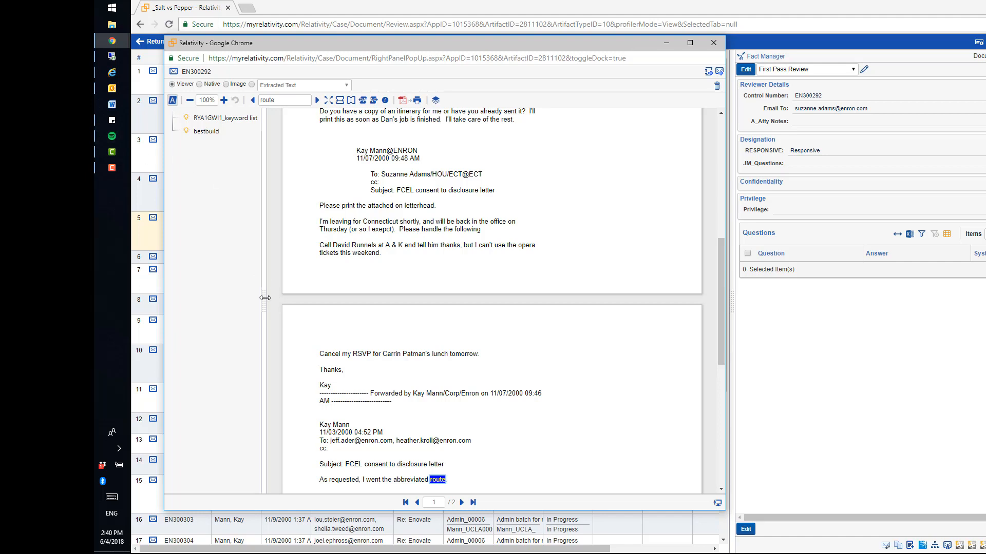
drag(265, 298, 248, 298)
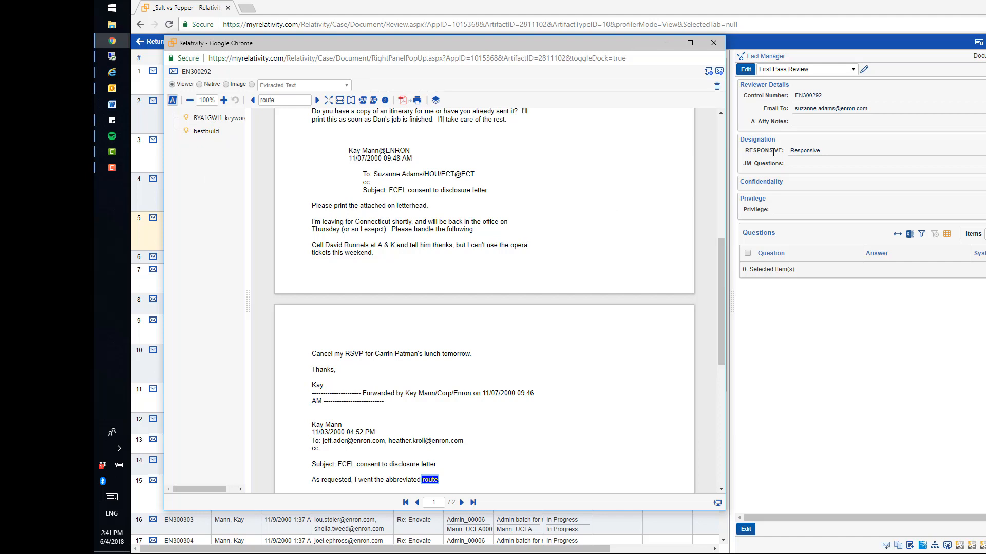
Step: Start an email containing a link to EN300292 and close the mail window without sending
click(719, 74)
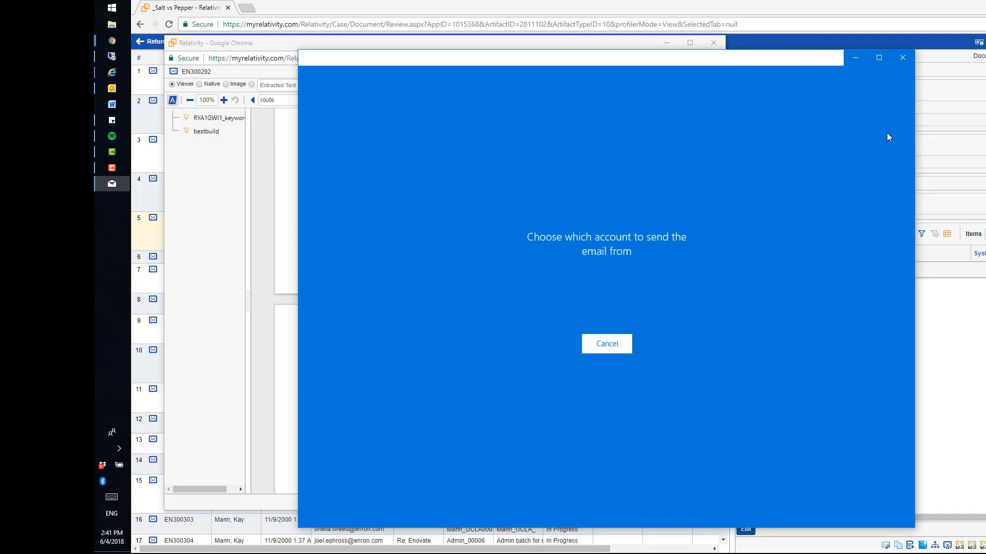
click(903, 57)
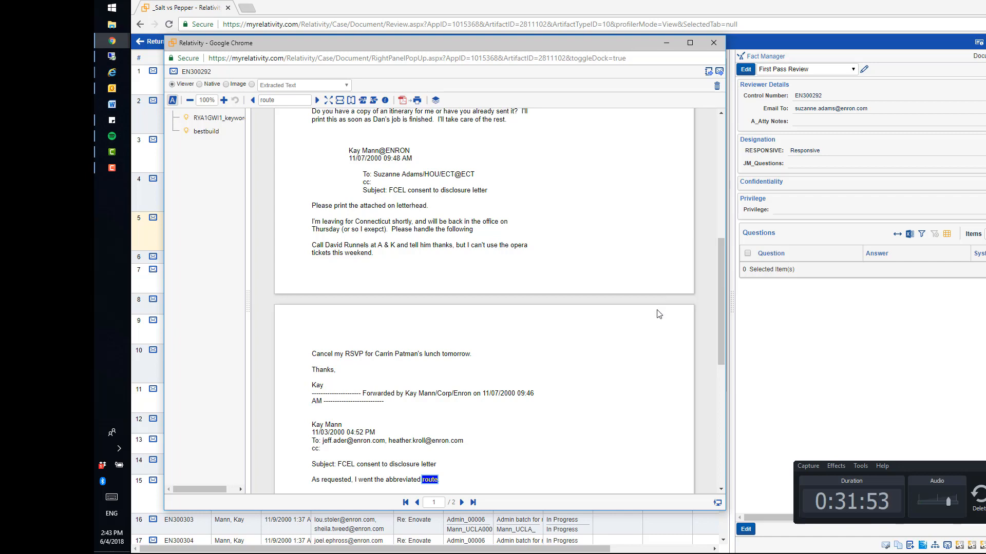
Step: Switch EN300292 to Native mode and locate the downloaded 300292 (3).MSG in the Downloads folder
click(199, 84)
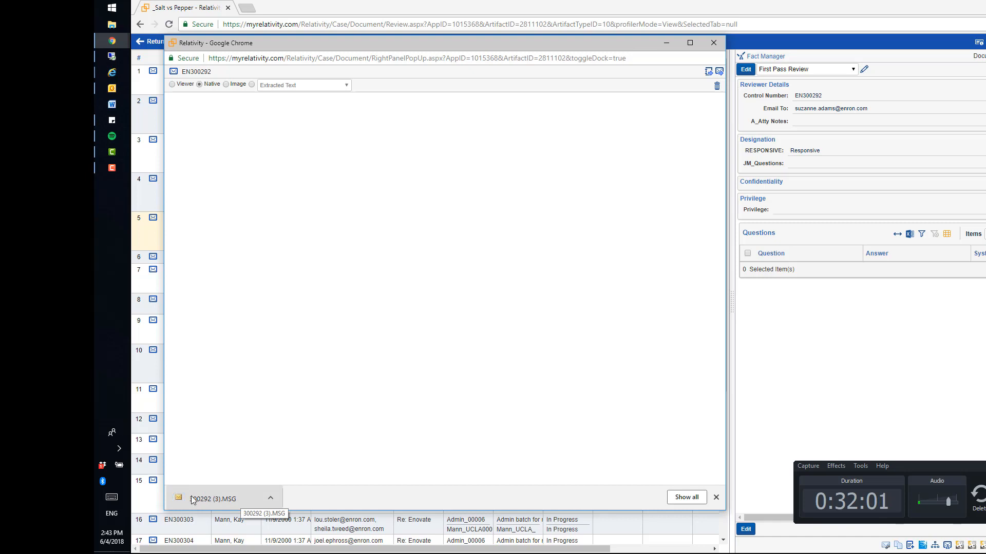
click(271, 498)
click(303, 467)
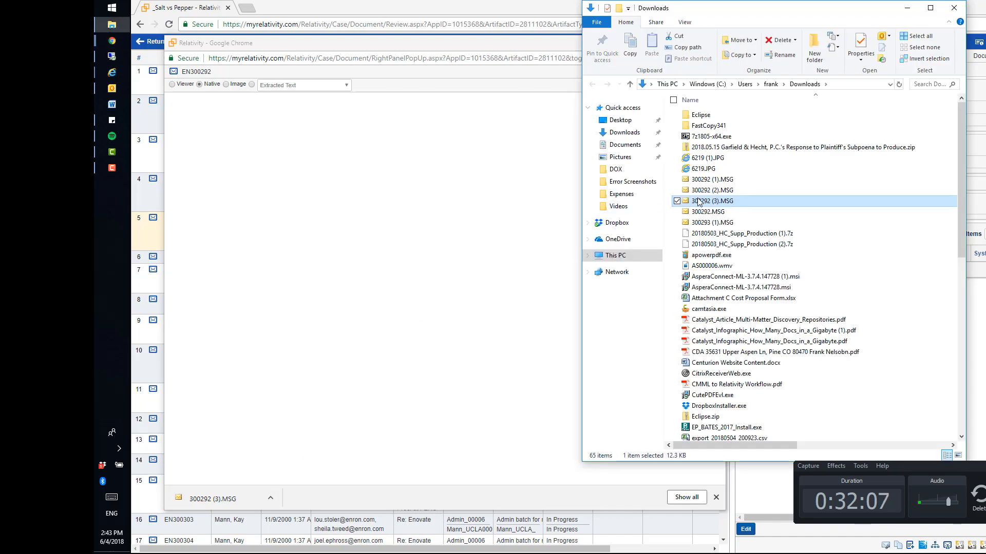
drag(700, 202, 724, 206)
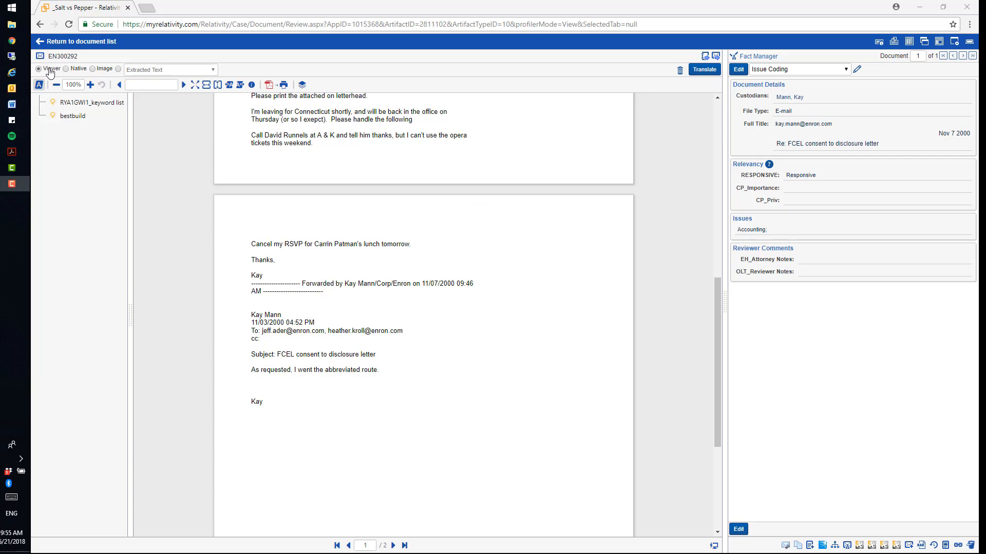
Step: Generate a printable PDF of EN300292 from the Viewer mode and close its preview
click(282, 87)
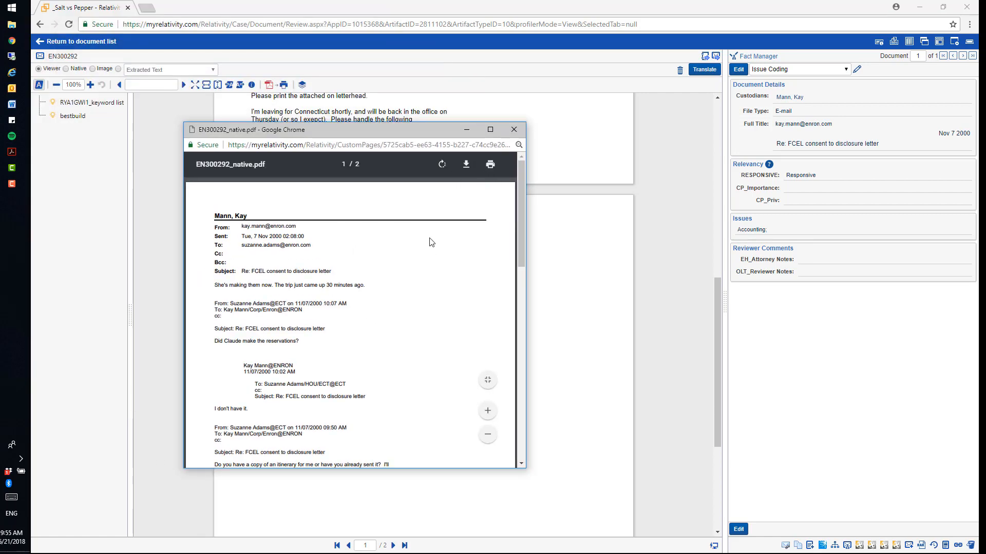
click(512, 132)
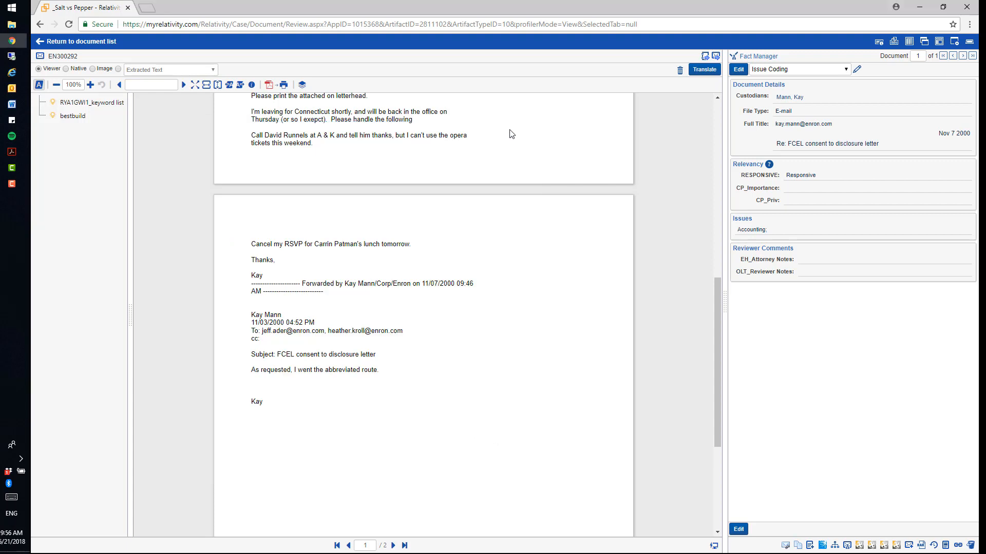
Step: Show EN300292 in Image mode and review the slip sheet and stamp identifier options for saving images as PDF, without saving
click(92, 69)
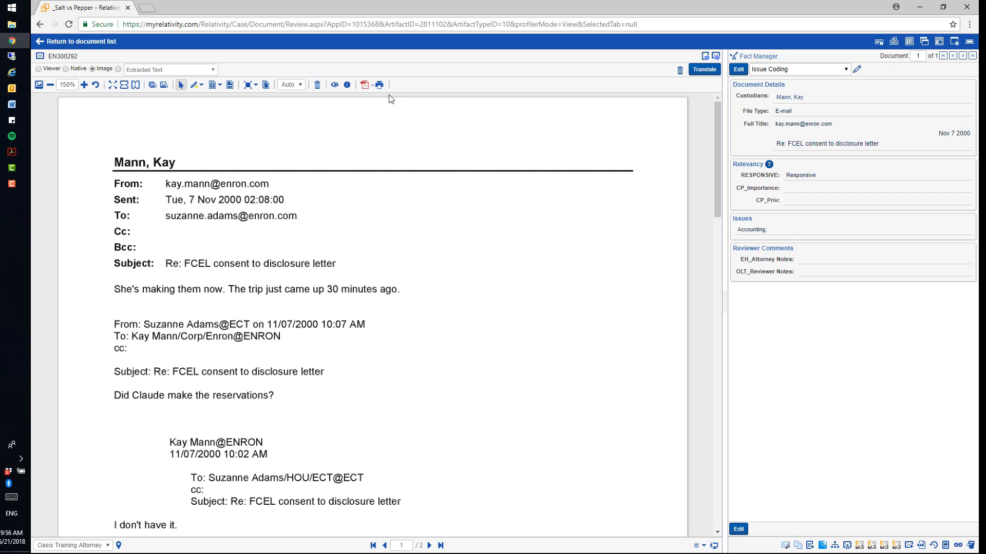
click(379, 85)
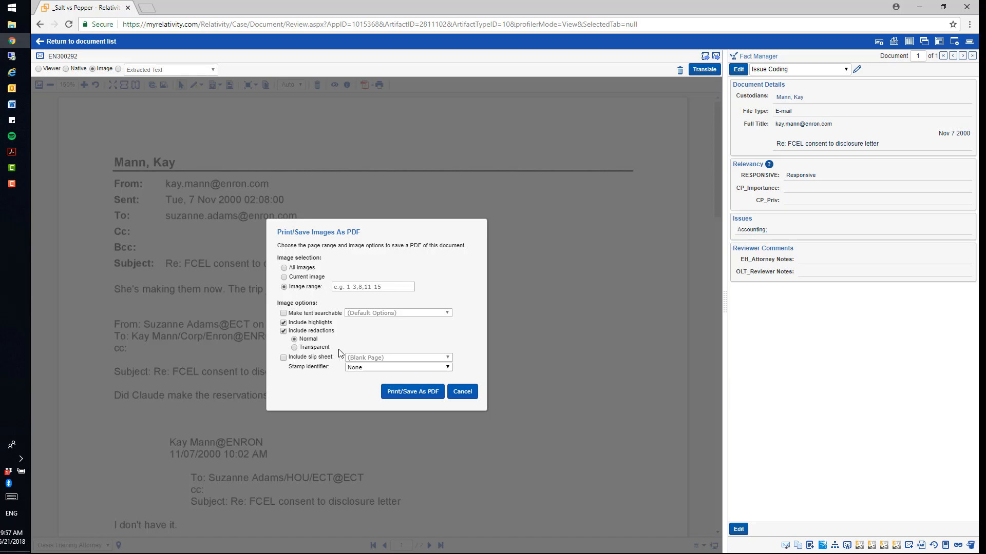
click(319, 361)
click(349, 368)
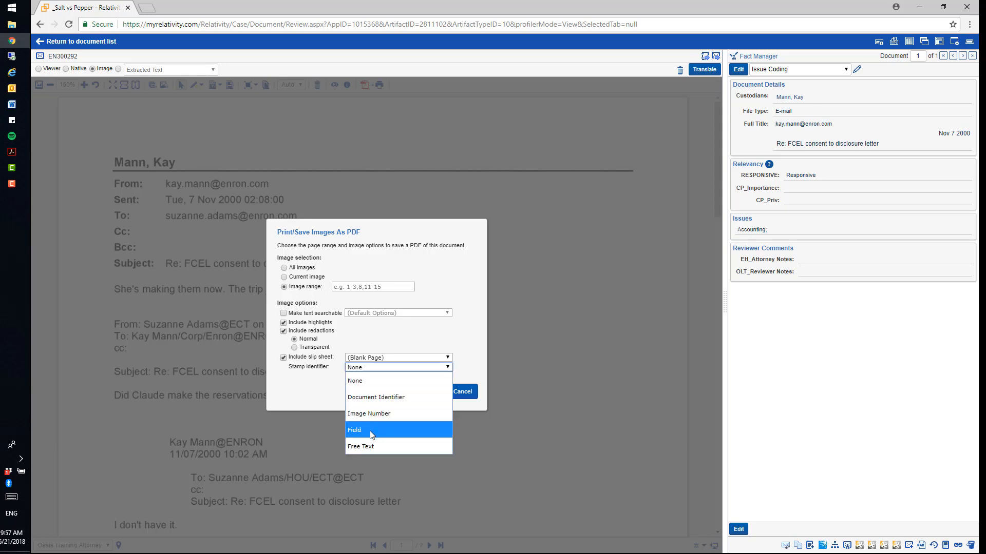
click(307, 360)
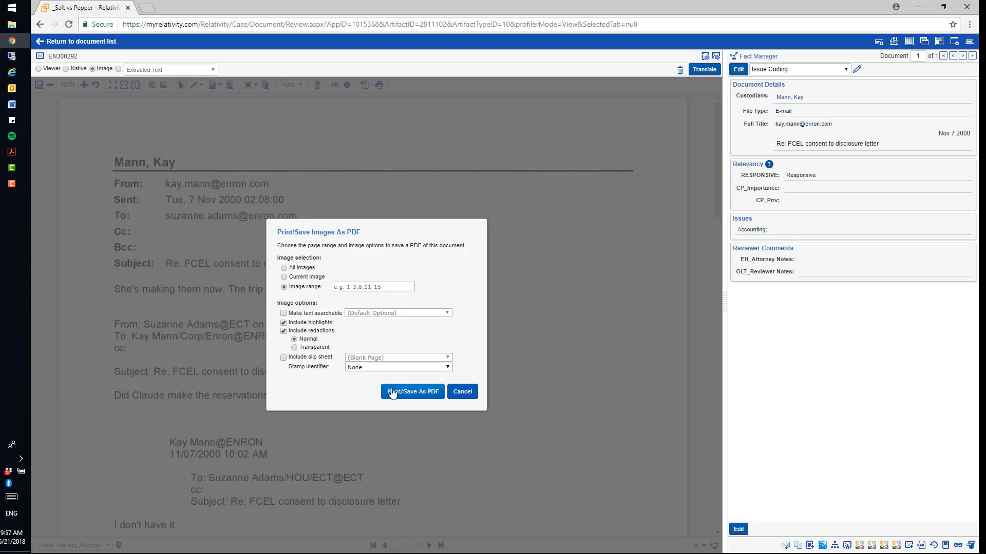
click(462, 392)
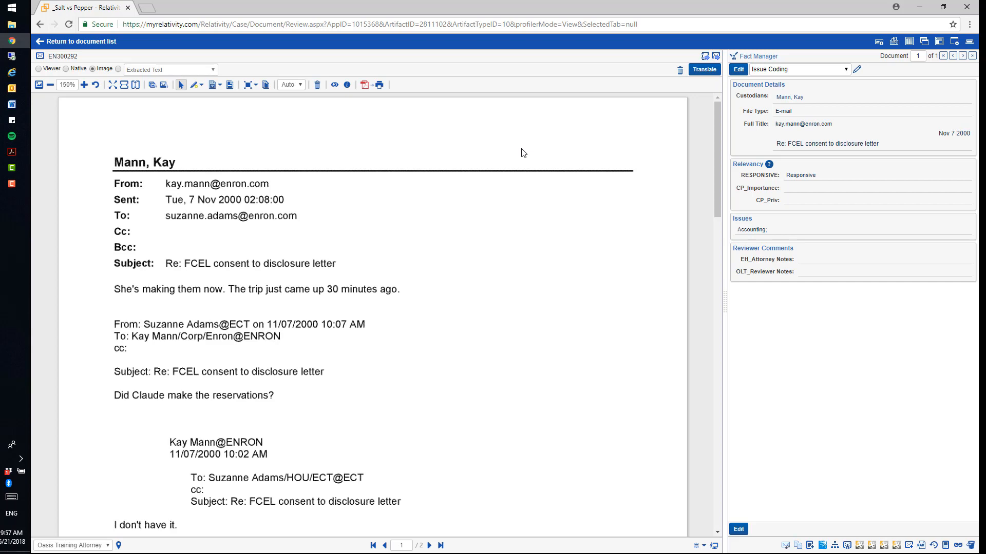
Step: Delete the existing images of EN300292 and re-image the document with the Native Default COLOR profile
click(681, 78)
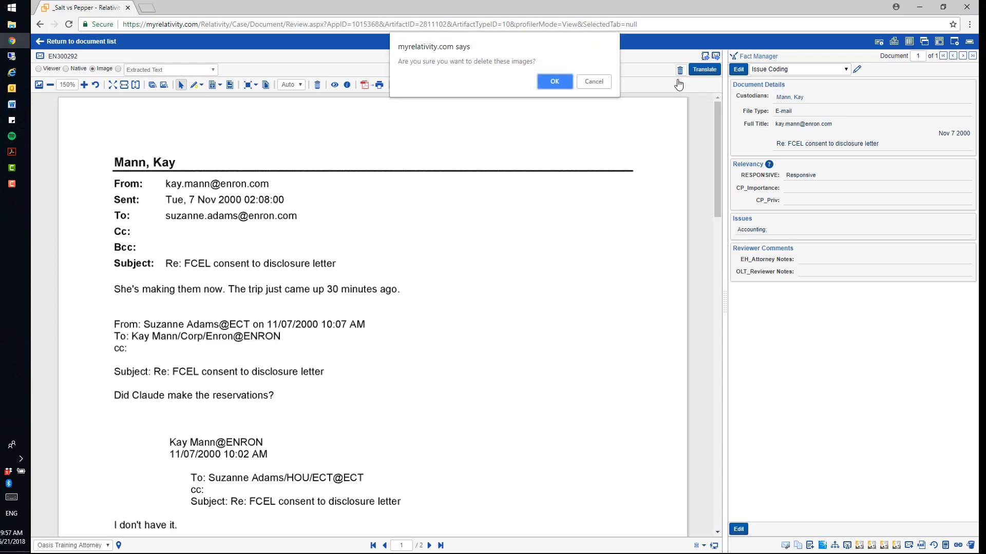
click(555, 80)
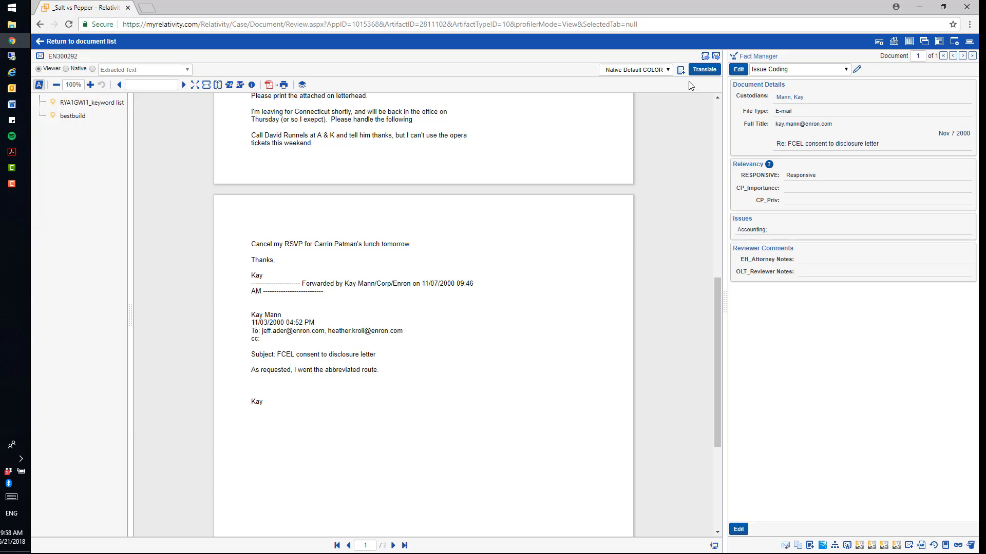
click(669, 71)
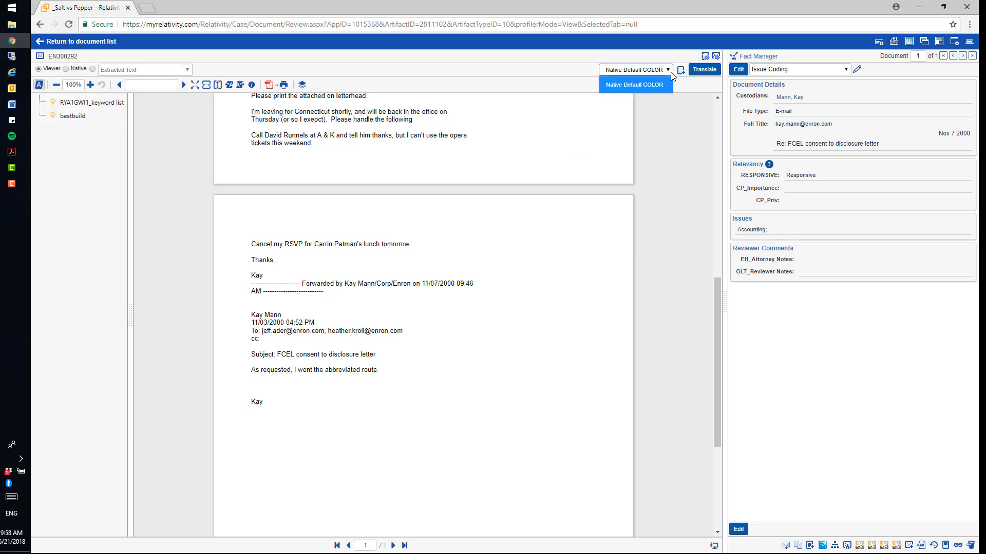
click(639, 82)
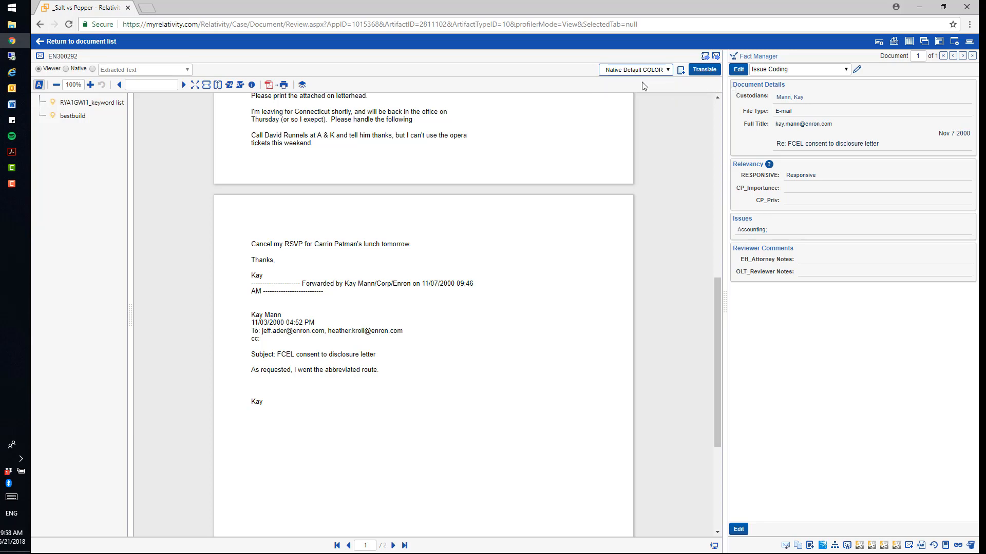
click(681, 72)
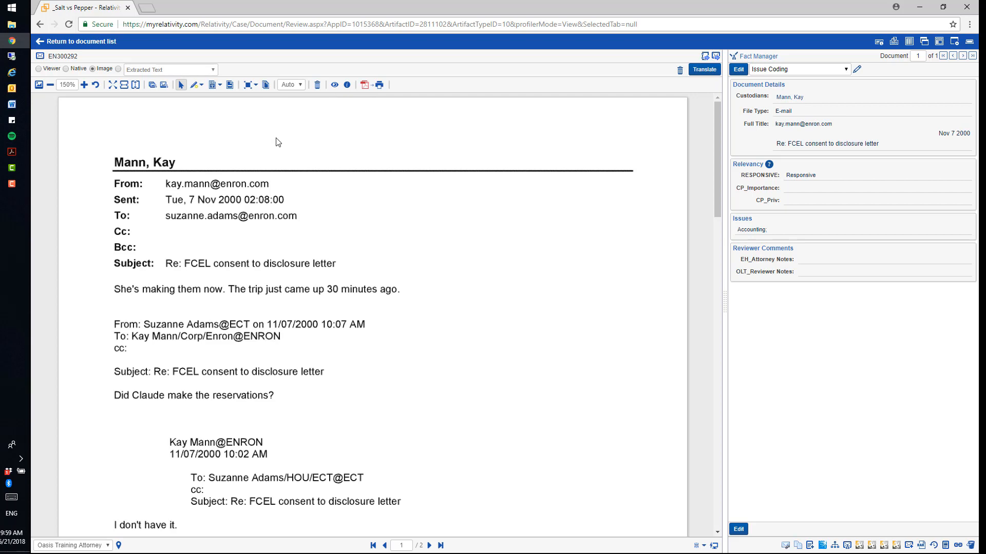
Step: Draw a green highlight over the email's From and Sent lines and enlarge it to cover the header and first message line
click(202, 91)
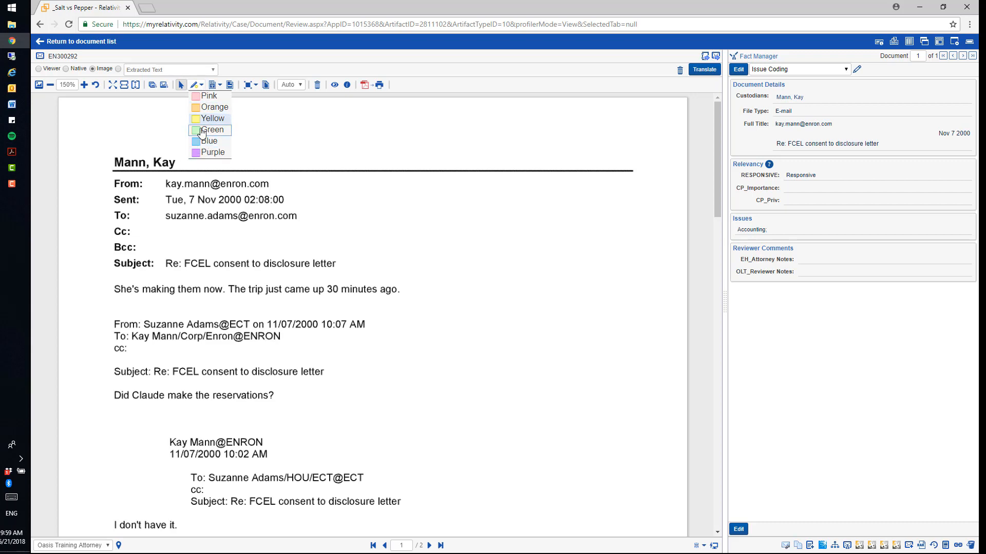
click(201, 131)
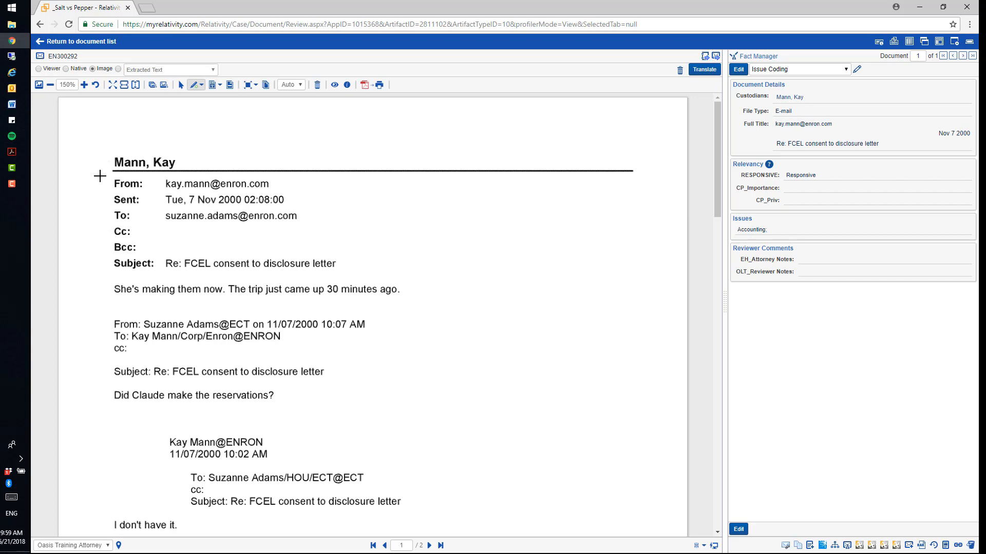
drag(100, 176, 328, 211)
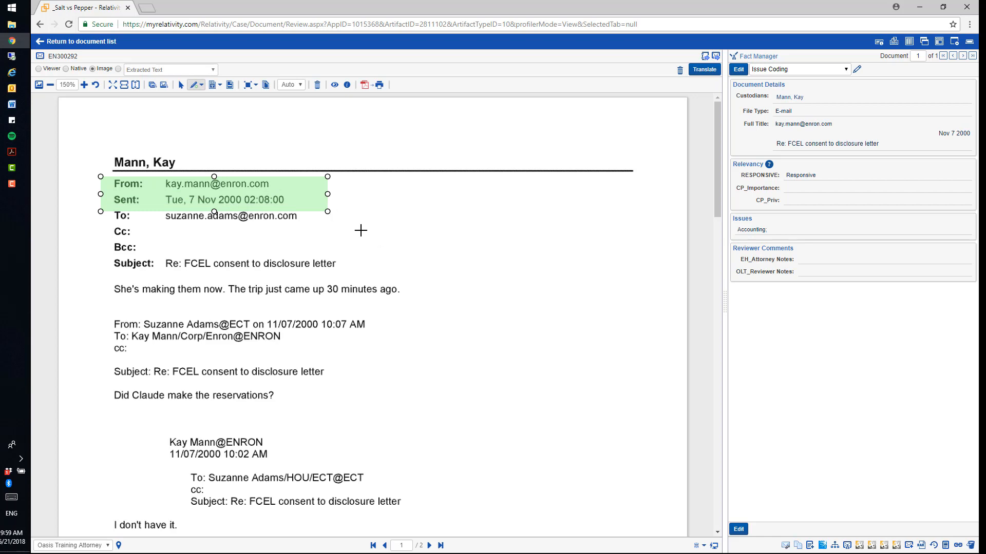
drag(328, 211, 416, 307)
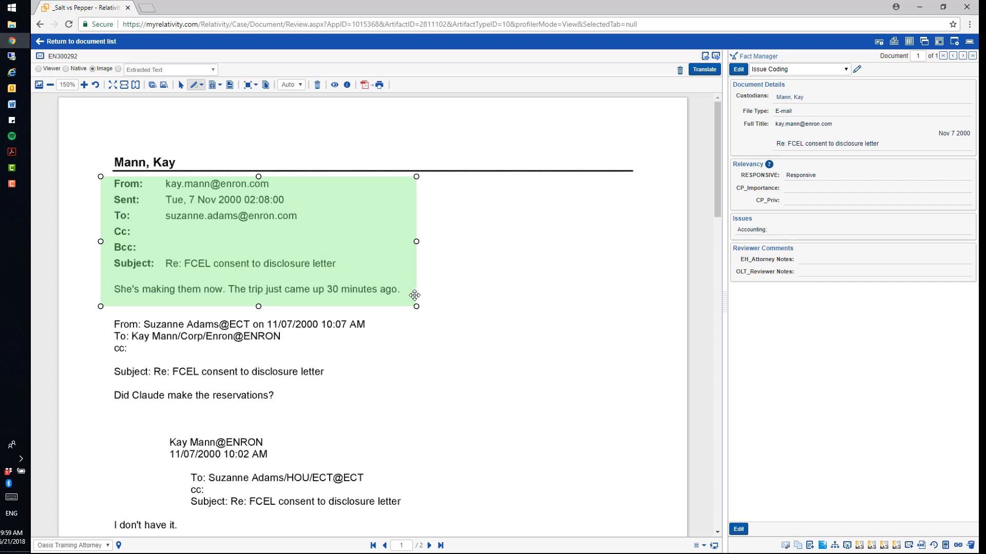
Step: Delete the header highlight and draw a green one over the second message's subject and its question about reservations
key(Delete)
click(391, 336)
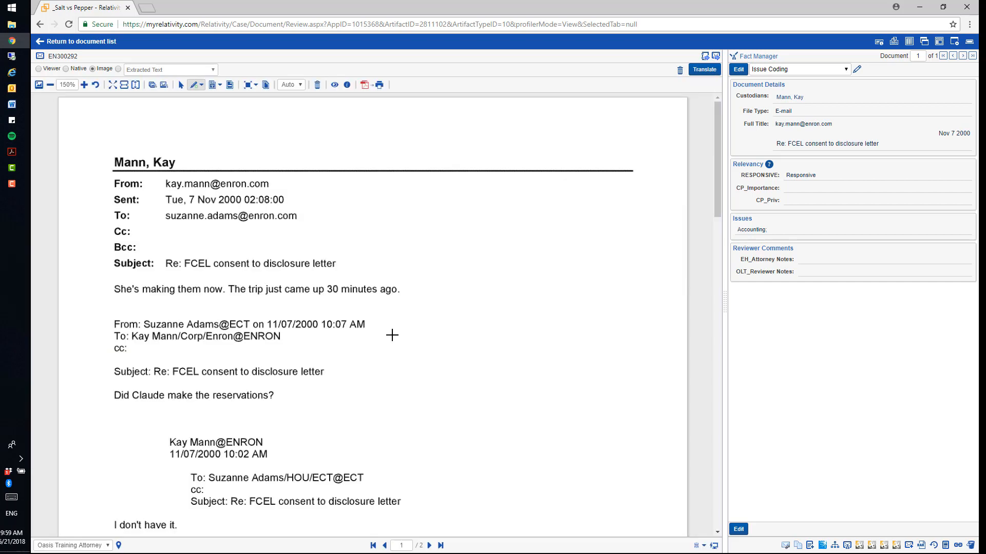
mouse_move(97, 242)
mouse_down()
mouse_move(477, 306)
mouse_move(446, 393)
mouse_up()
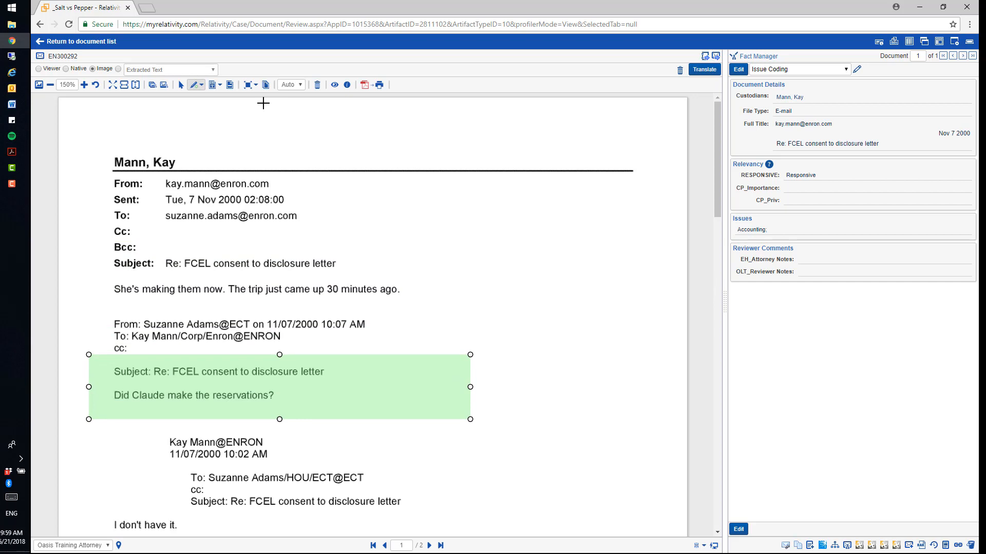
Step: Try a black redaction over the From line, enlarge it down through the Cc line, and delete the markup
click(219, 86)
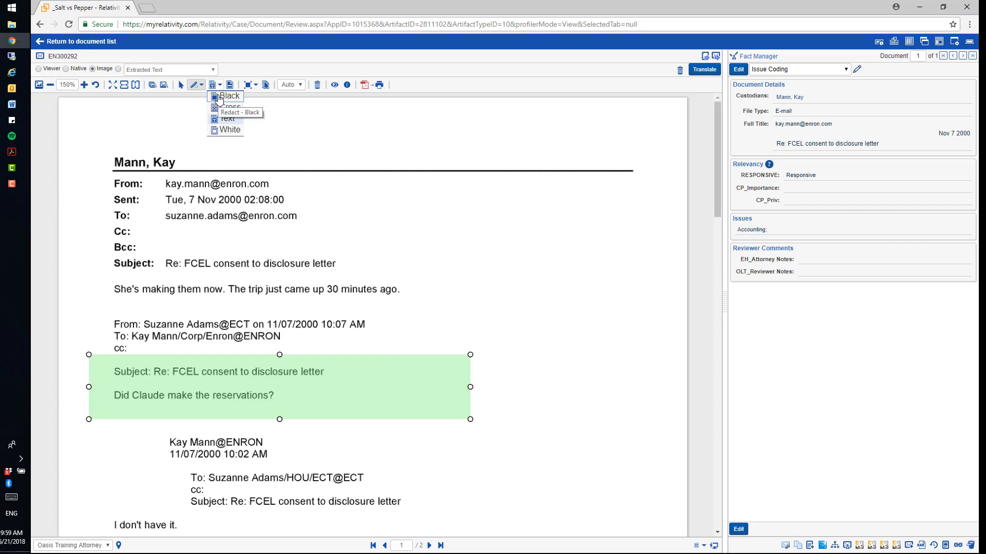
click(219, 97)
click(220, 85)
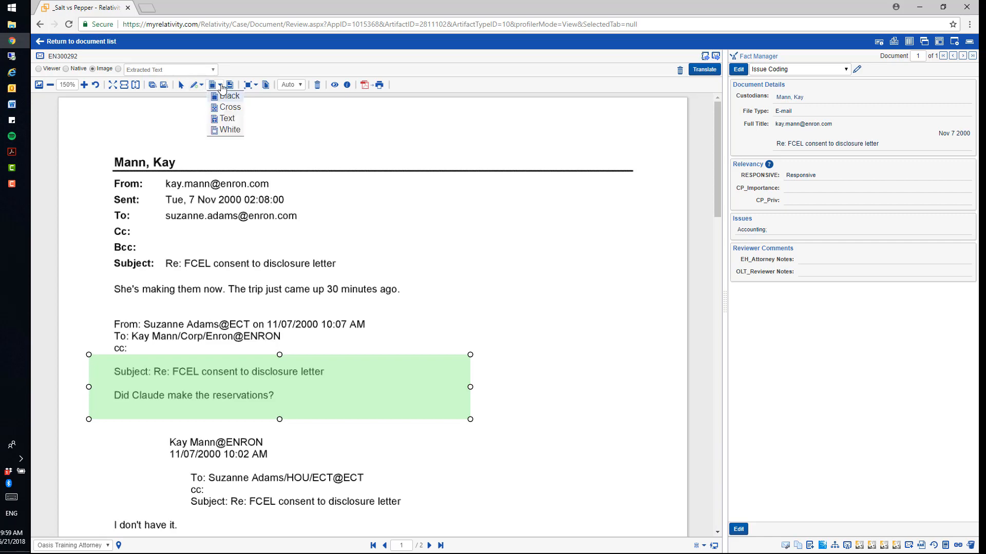
click(221, 98)
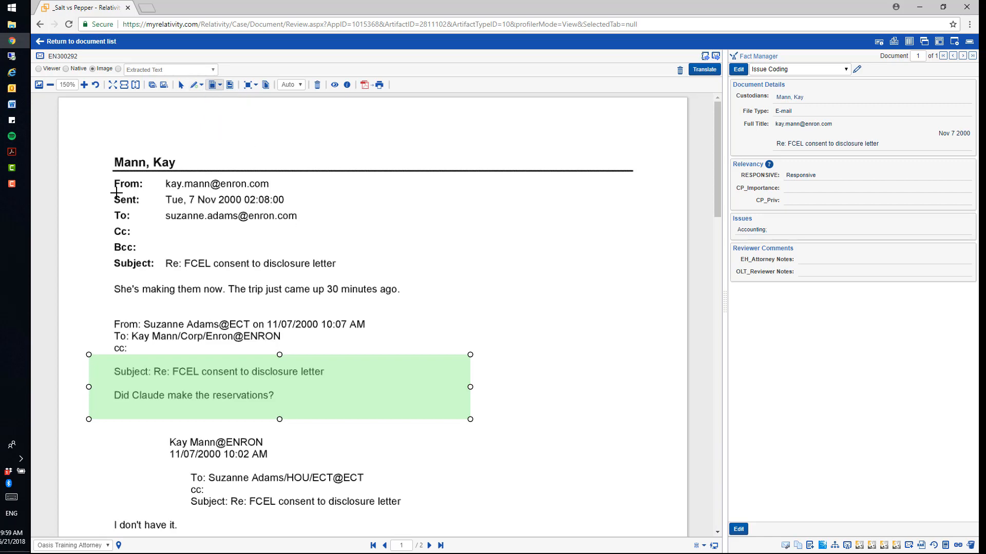
drag(102, 180, 301, 194)
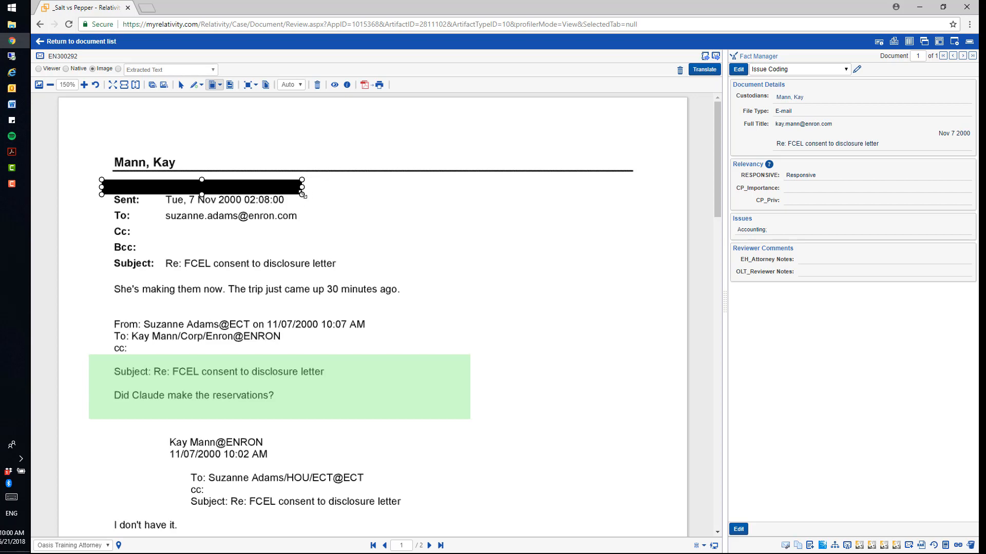
mouse_move(303, 195)
mouse_down()
mouse_move(340, 238)
mouse_move(367, 221)
mouse_move(509, 237)
mouse_move(310, 212)
mouse_up()
key(Delete)
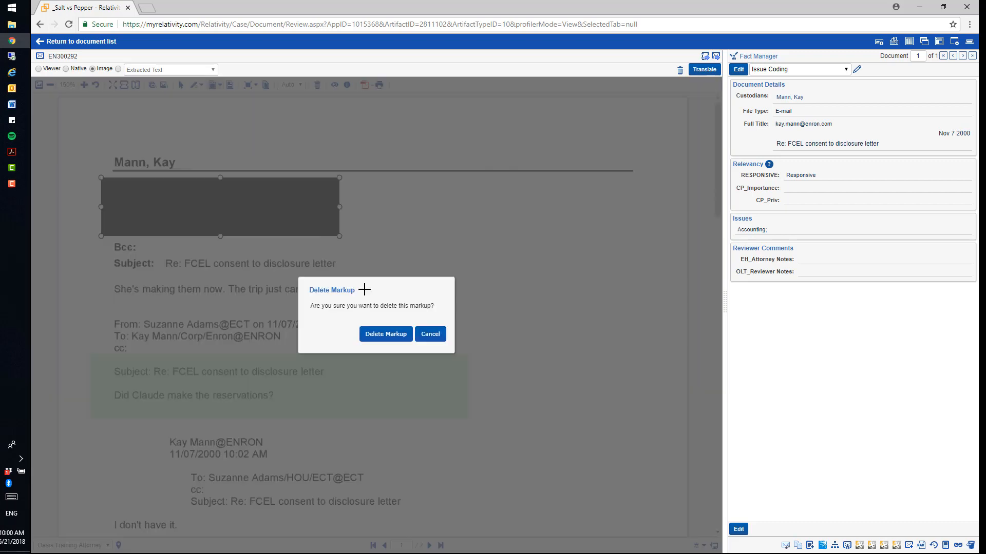
click(389, 334)
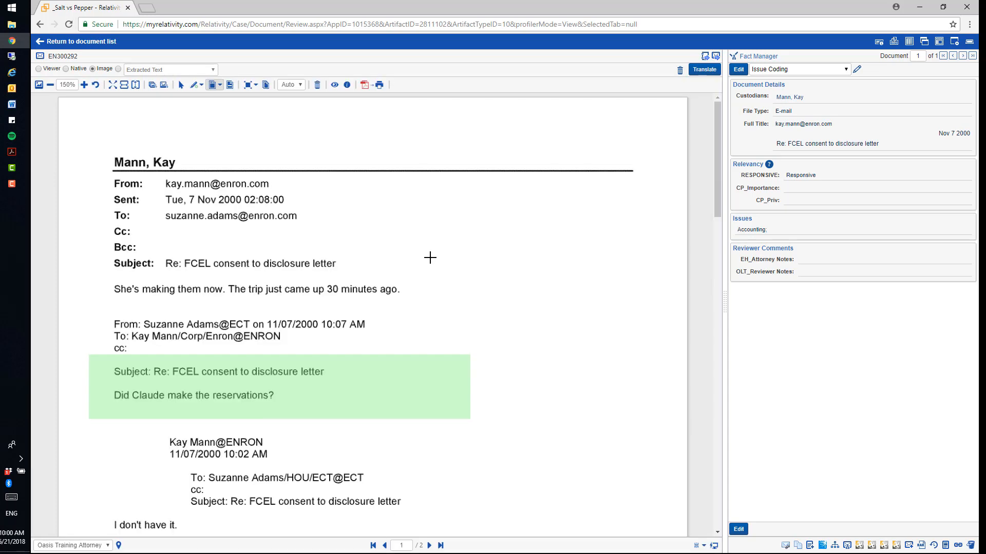
Step: Cover the custodian name heading at the top of page 1 with a white redaction
click(221, 85)
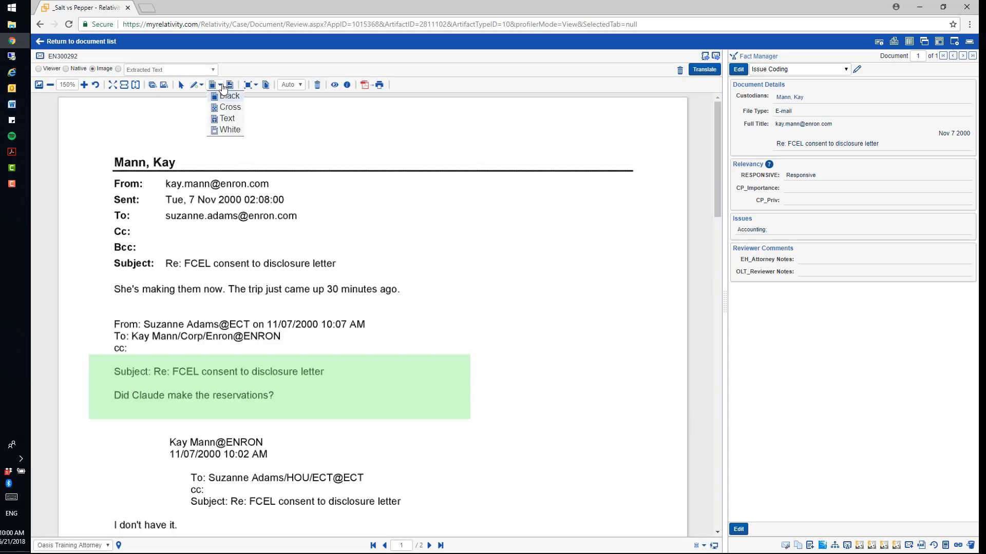
click(230, 130)
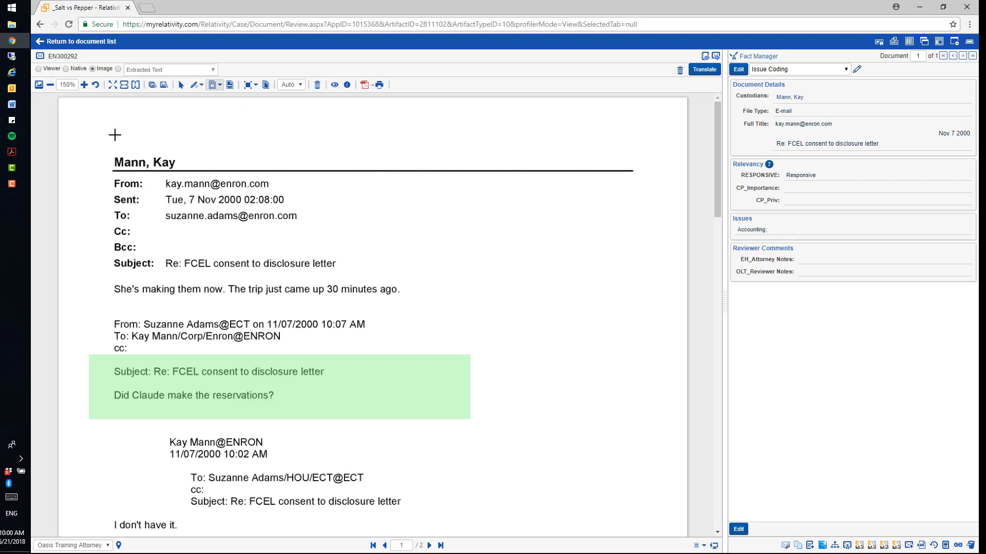
mouse_move(88, 135)
mouse_down()
mouse_move(169, 145)
mouse_move(227, 171)
mouse_up()
click(372, 214)
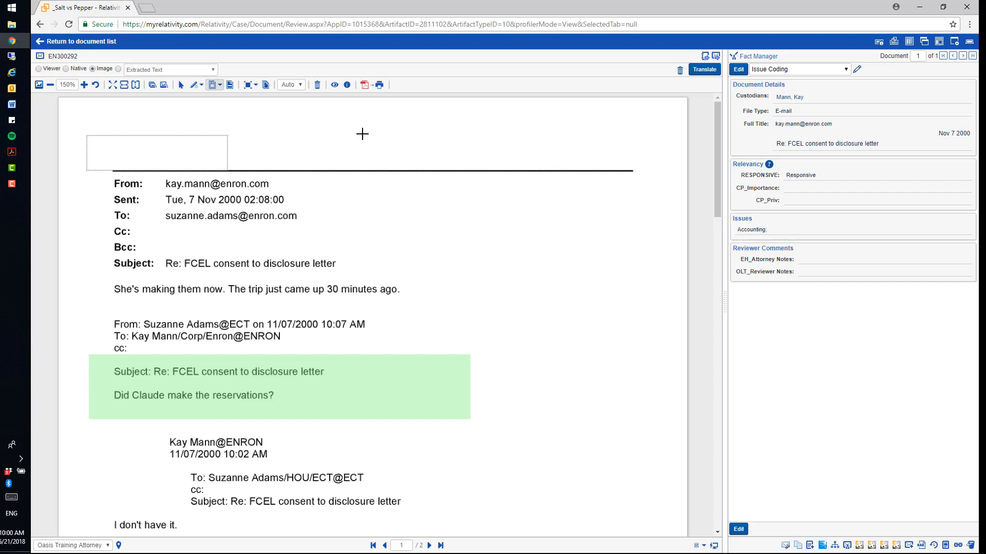
Step: Place a text redaction reading Redacted over the To, Cc and Bcc lines, and view its custom text setting without changing it
click(220, 85)
click(230, 120)
mouse_move(103, 210)
mouse_down()
mouse_move(314, 237)
mouse_move(366, 258)
mouse_up()
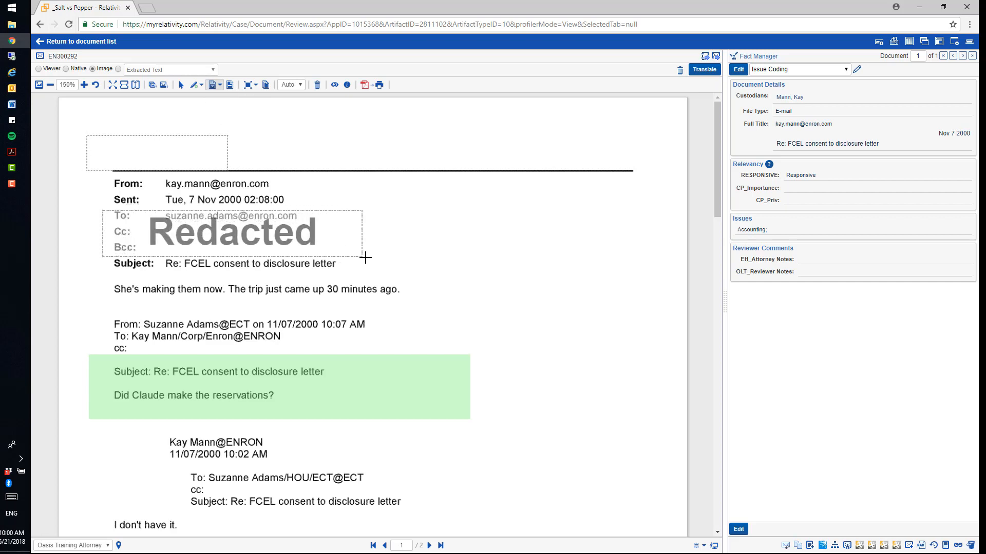
right_click(303, 231)
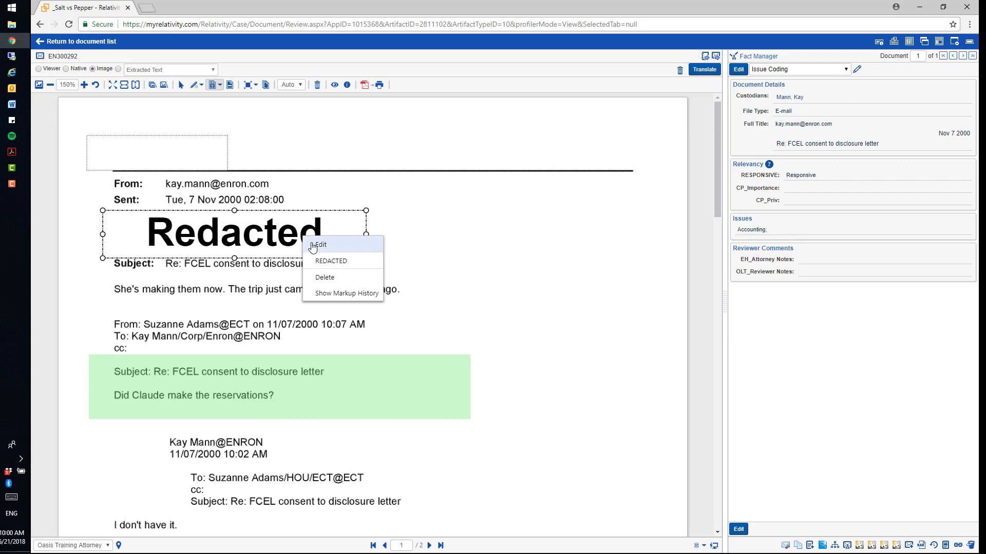
click(314, 247)
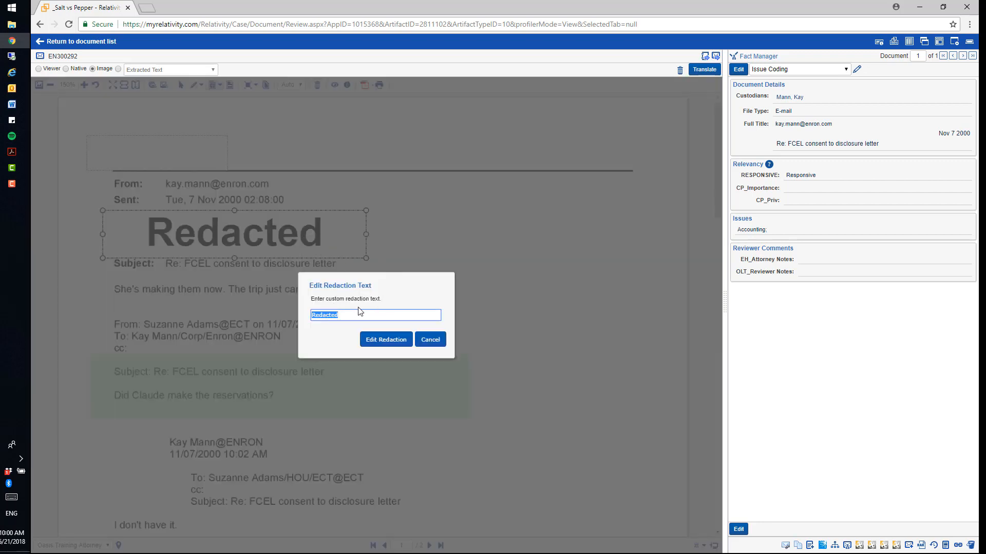
click(429, 339)
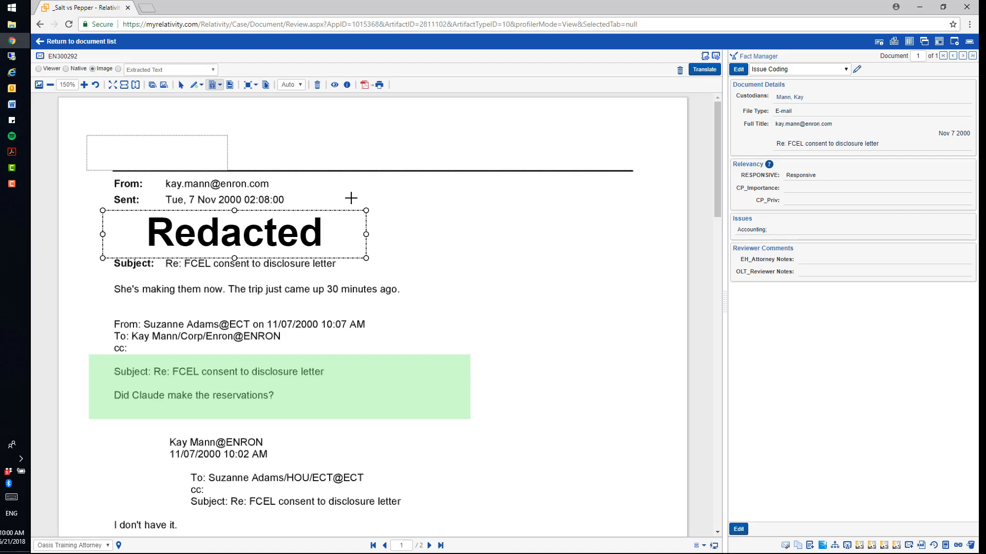
Step: Apply a full-page black redaction to page 1 of the document
scroll(375, 188, down, 3)
scroll(375, 188, down, 2)
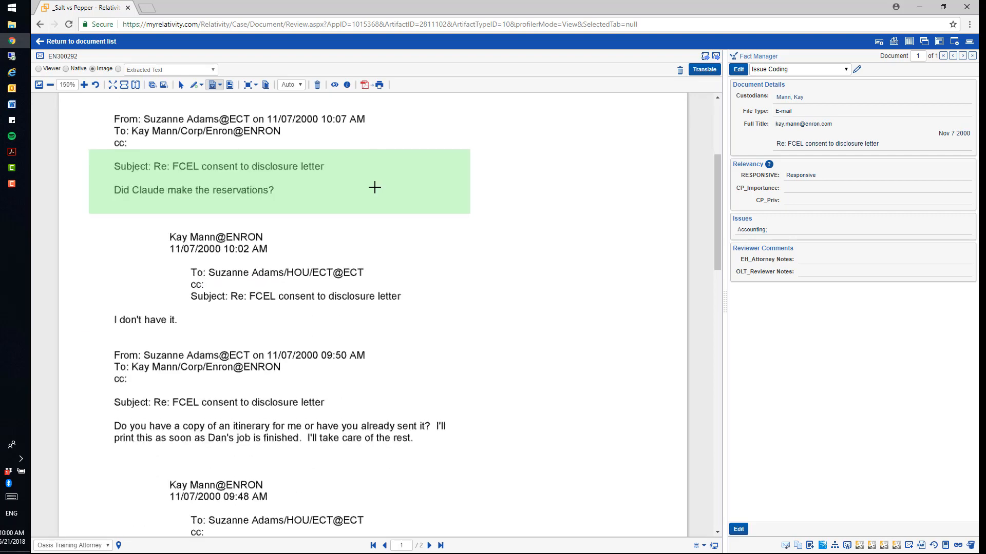
scroll(375, 188, up, 3)
scroll(375, 188, down, 2)
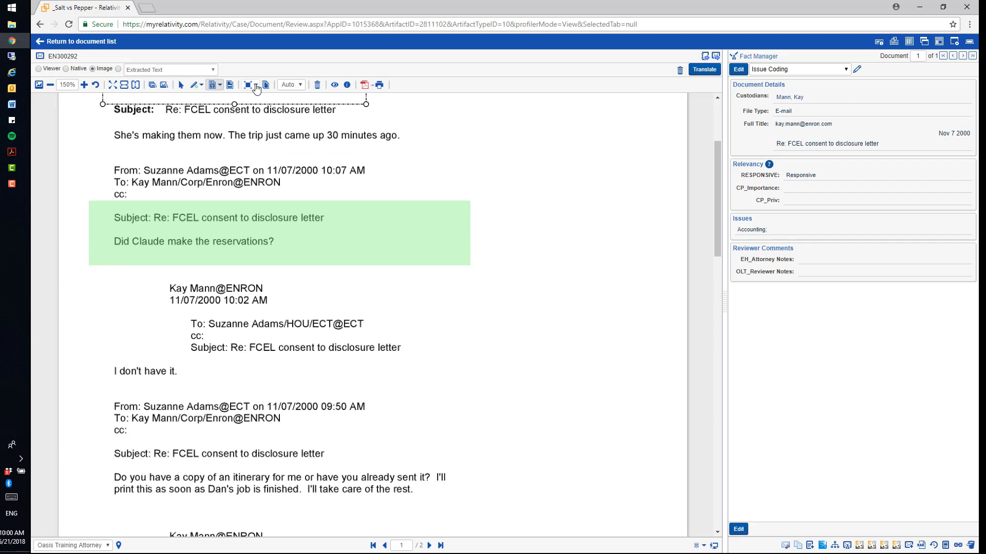
click(255, 86)
click(265, 96)
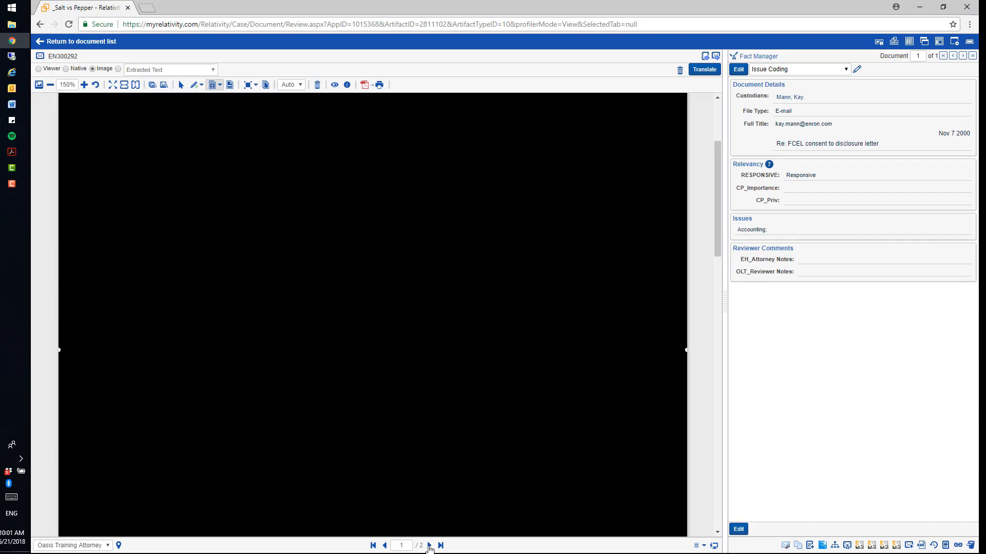
Step: Go to page 2 and mass redact by page range with the Black redaction type so that page is covered
click(430, 547)
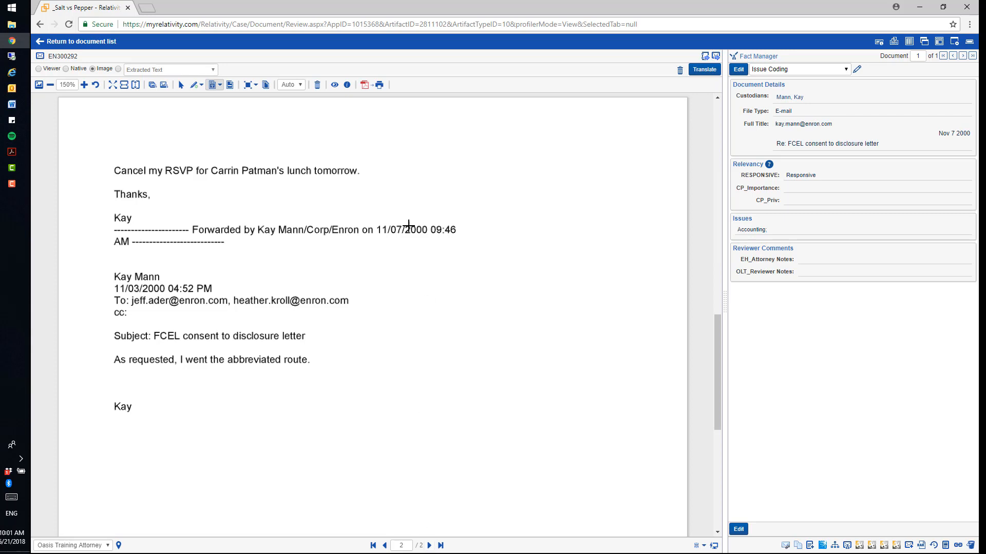
click(266, 86)
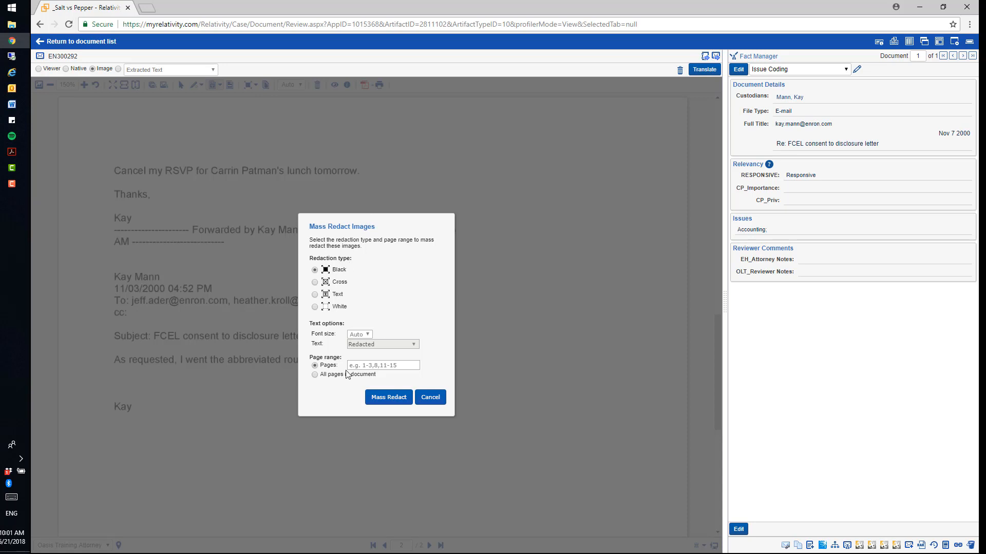
click(415, 366)
click(388, 397)
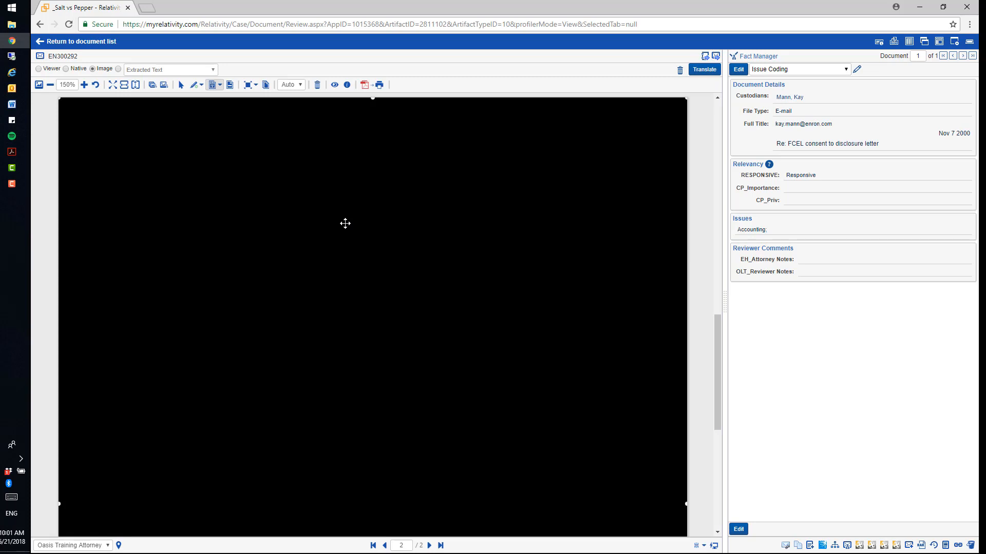
Step: Delete the full-page black redactions from page 2 and page 1 of the document
key(Delete)
click(386, 333)
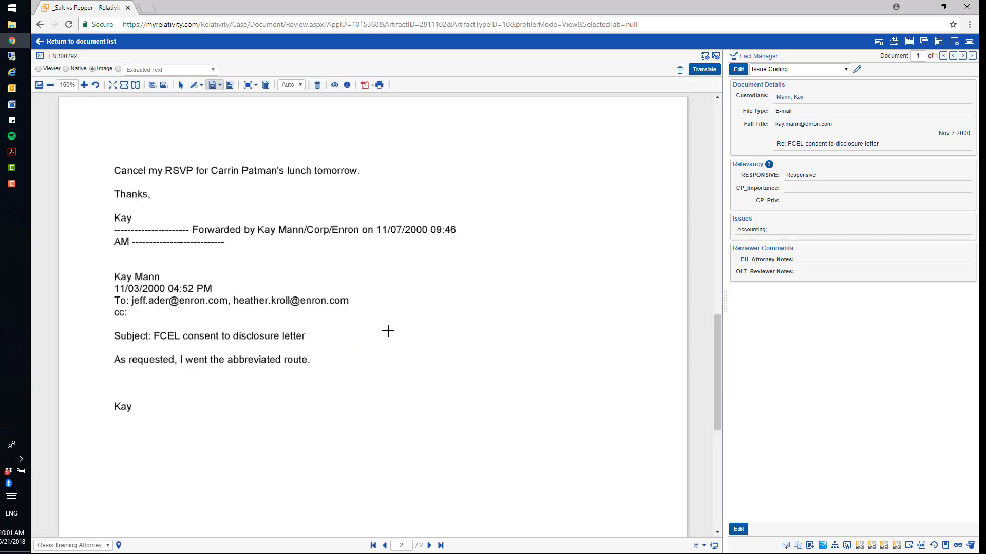
click(384, 545)
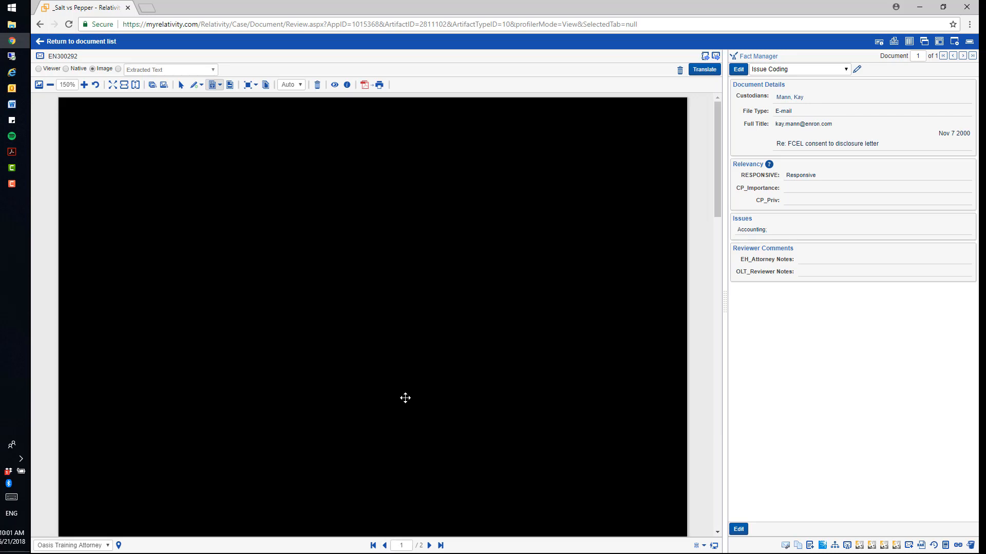
click(403, 362)
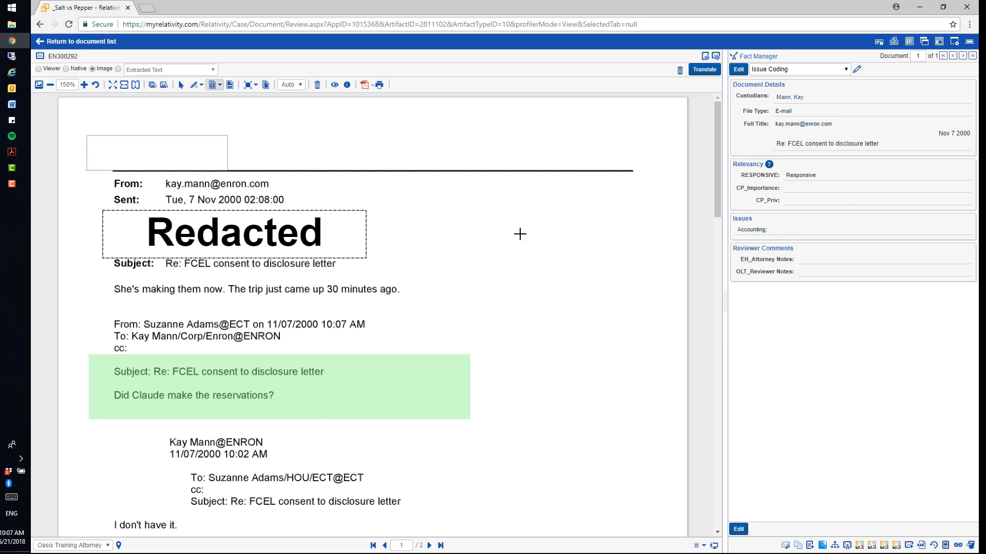
Step: Return to the document list at the _Salt vs Pepper root folder and switch the search index to Keyword Search
click(92, 44)
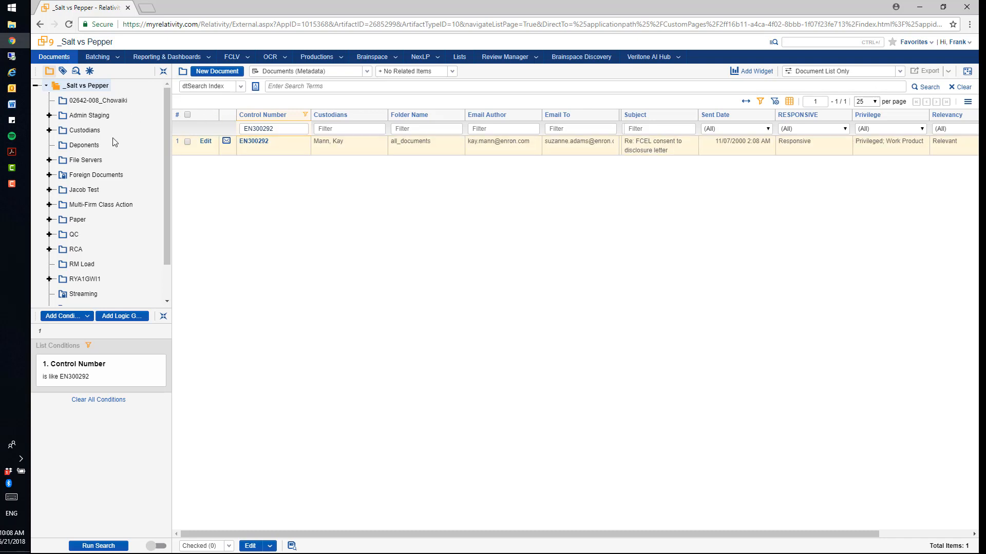
click(81, 86)
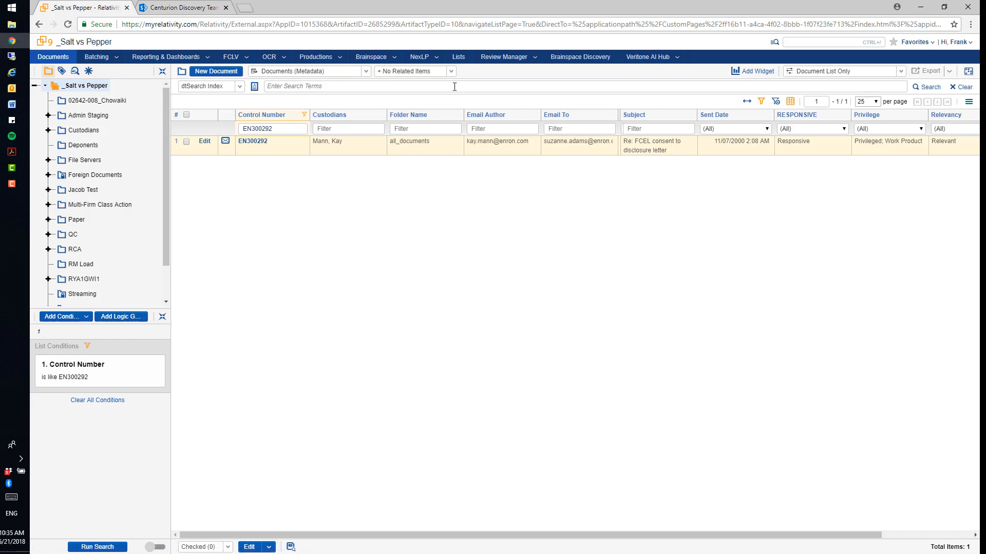
click(240, 88)
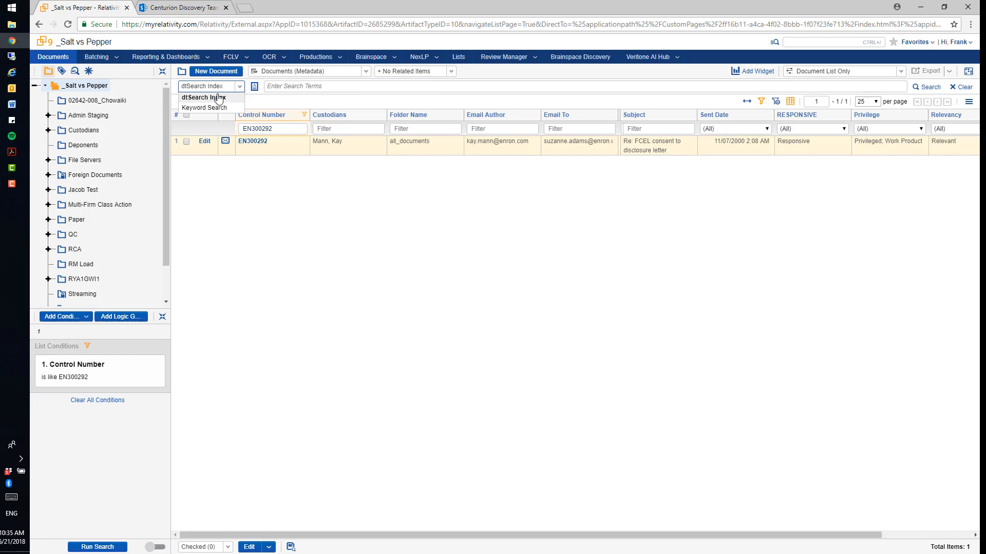
click(218, 97)
click(240, 87)
key(Down)
key(Return)
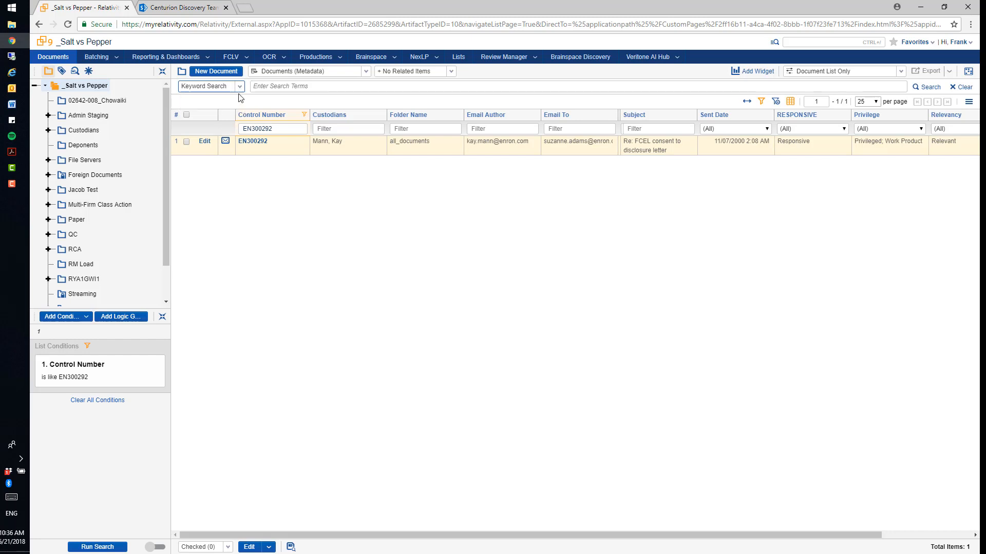
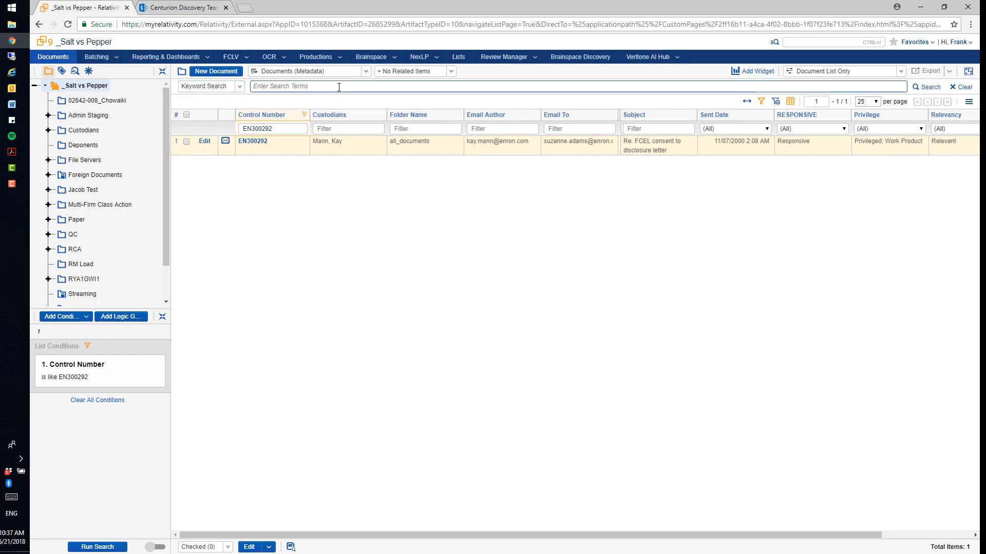
Step: Run a keyword search for the exact phrase "natural gas" across the _Salt vs Pepper root folder
text("natural gas")
key(Return)
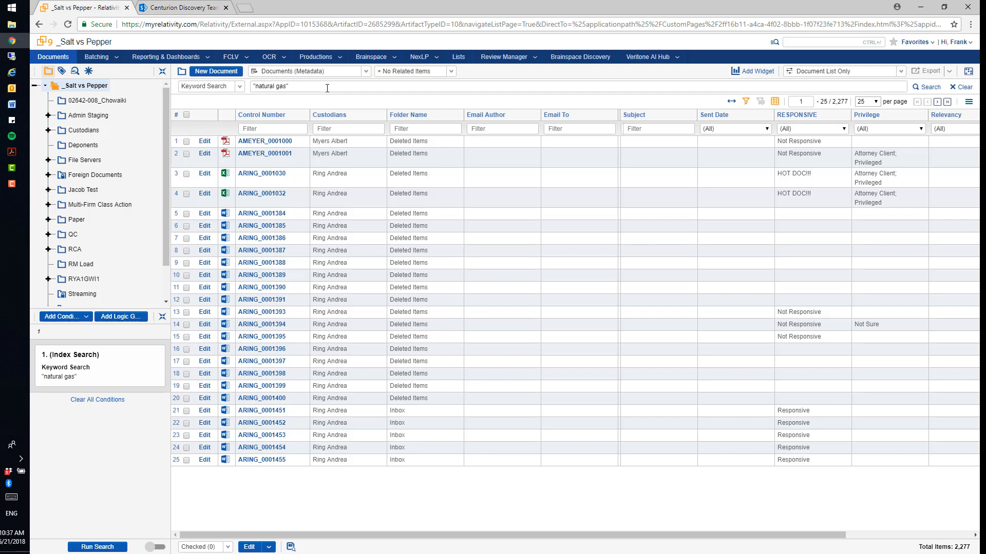
Step: Open document AMEYER_0001000 from the results, look over its first page and switch from Image to Viewer mode
click(288, 143)
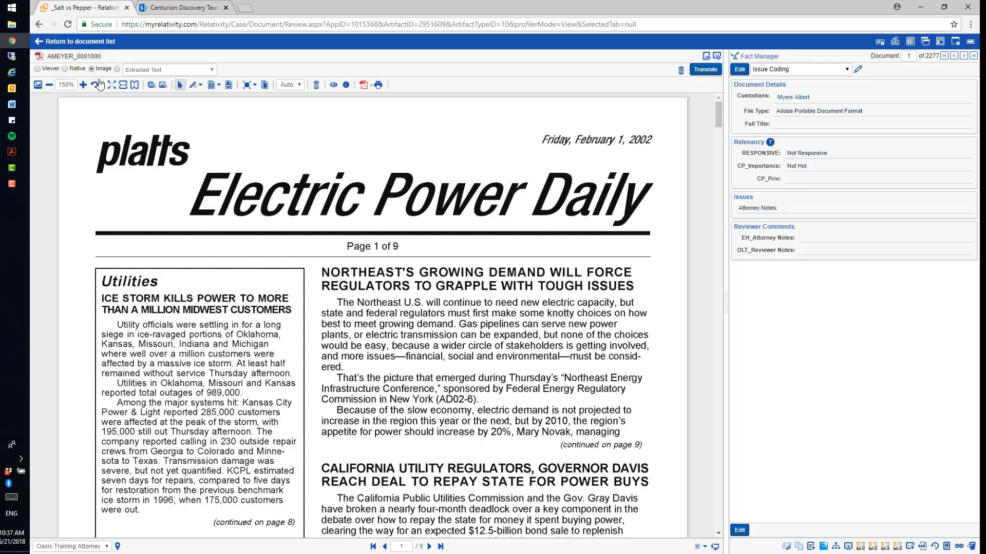
scroll(261, 221, down, 1)
scroll(261, 221, down, 4)
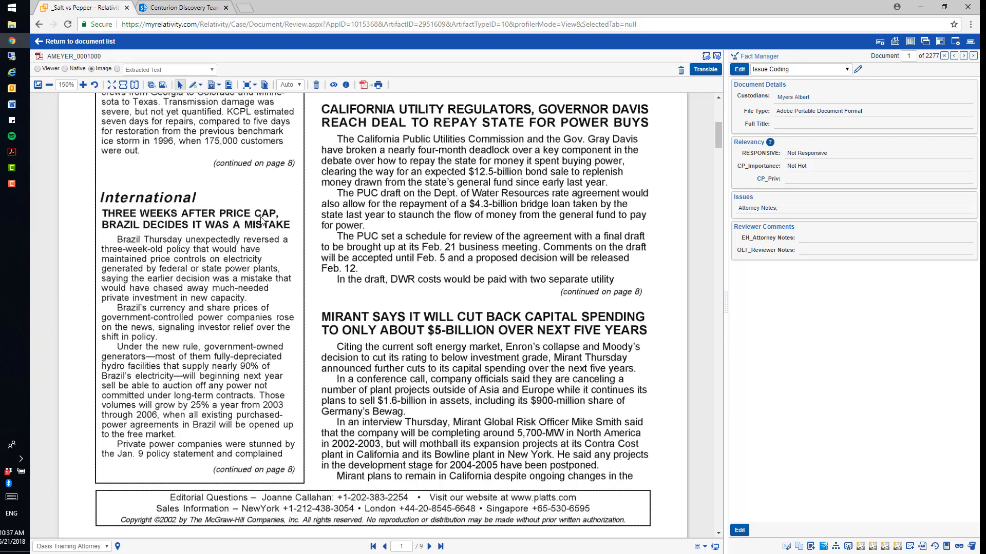
scroll(261, 221, up, 5)
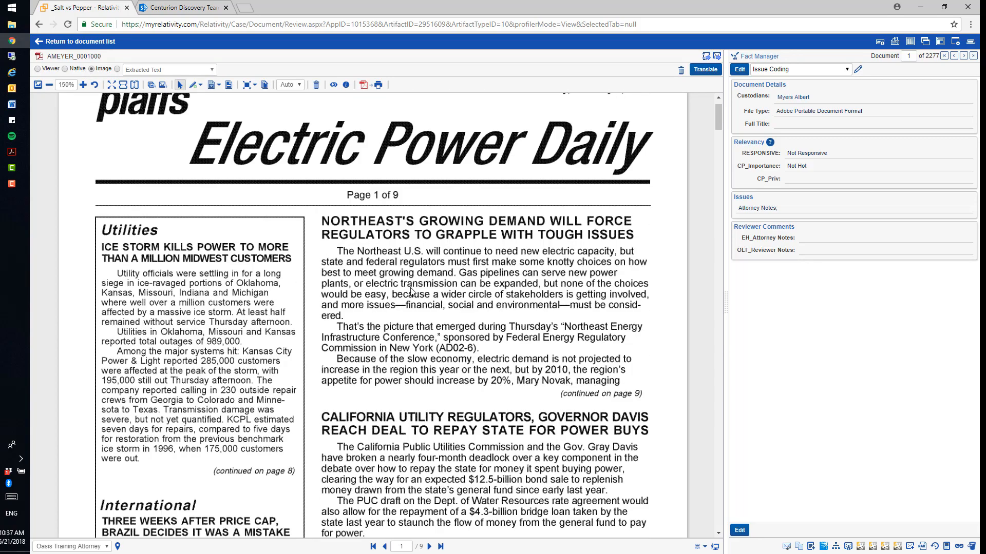
click(37, 69)
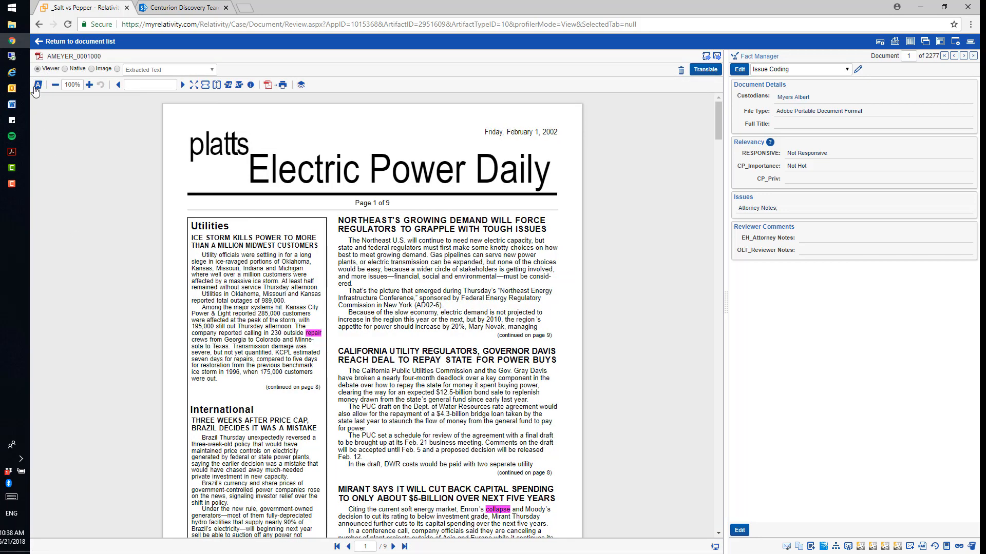
Step: Show the document's highlight list and jump to a "natural gas" hit under Search Highlights
click(37, 86)
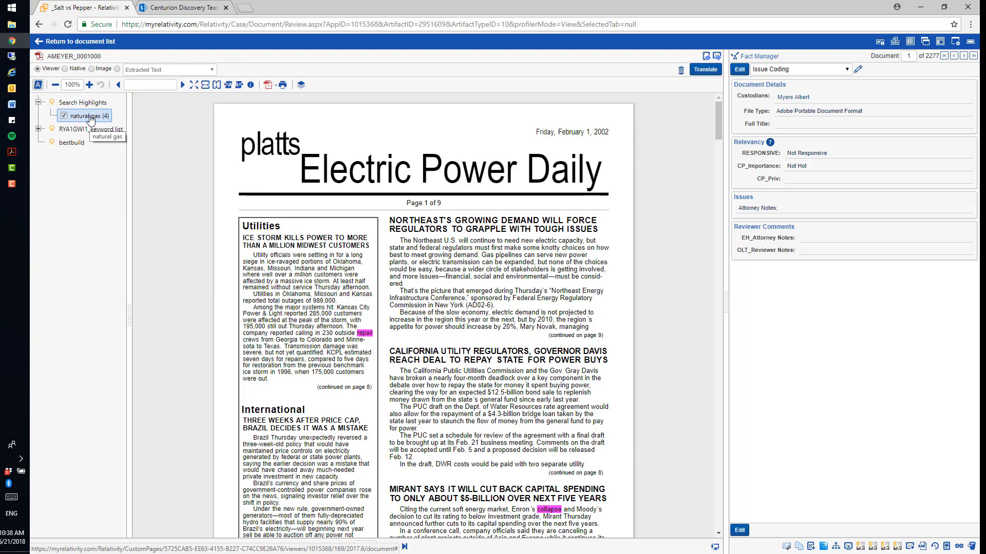
click(90, 118)
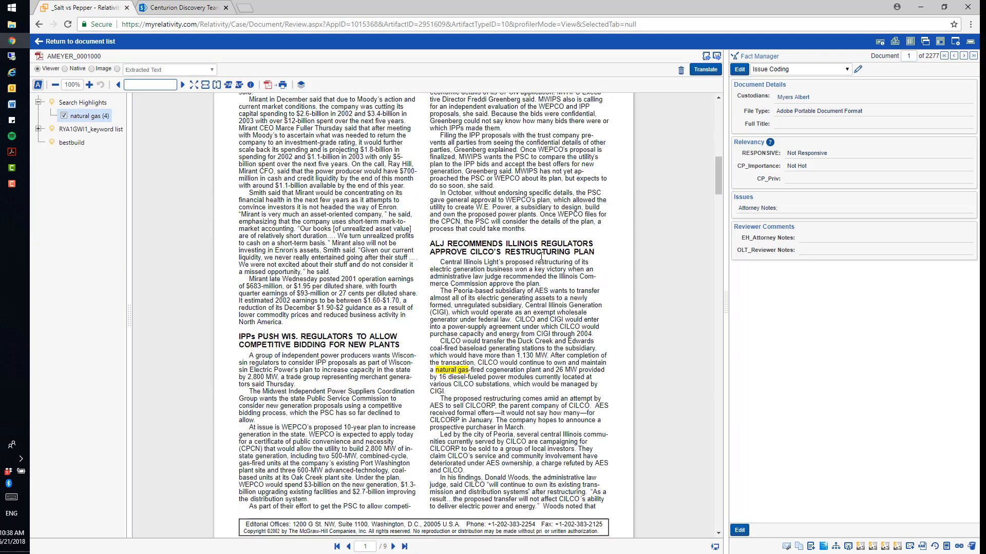
scroll(542, 256, down, 1)
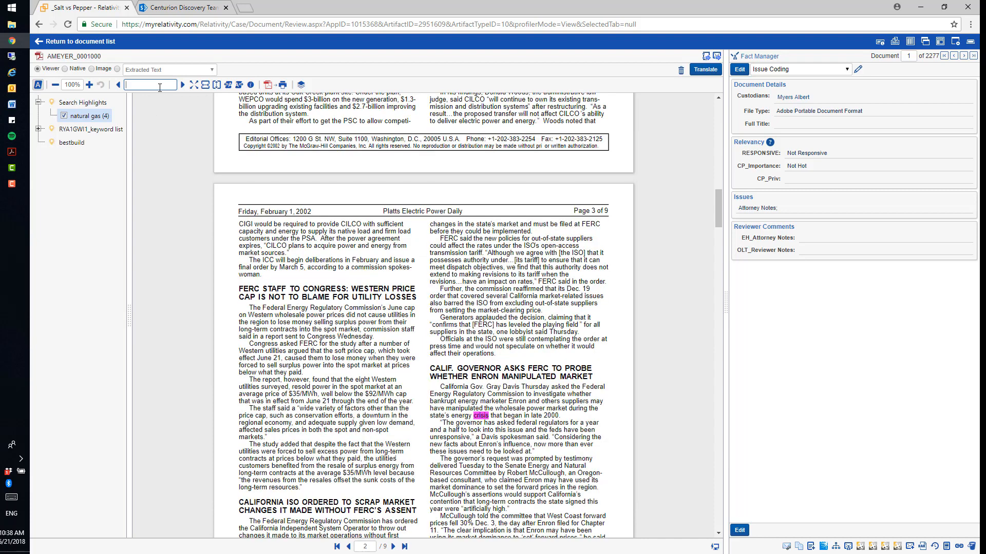
Step: Search within the open document for "natural gas" and move to the next match
text(natural gas)
click(183, 84)
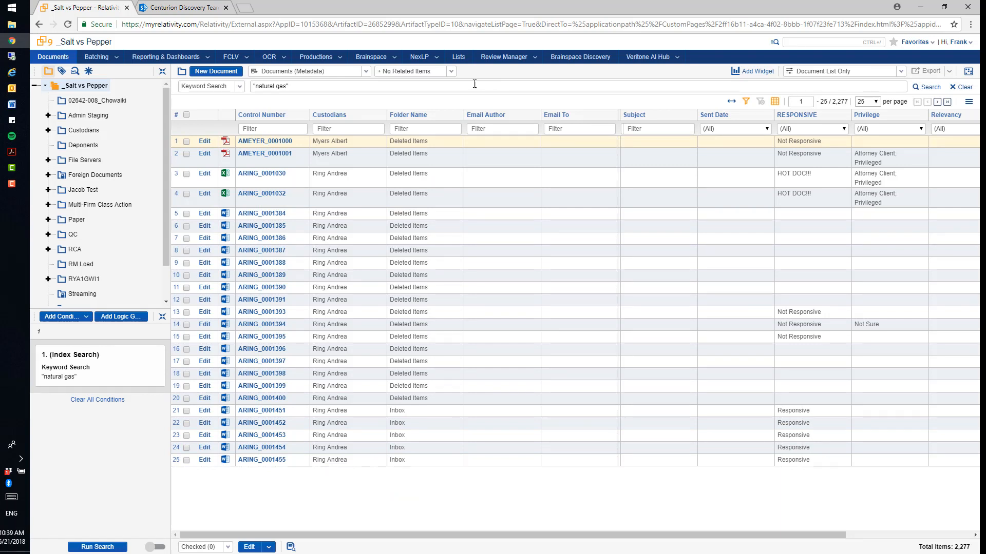
Step: Back in the document list, include Family items in the search results and revert to No Related Items
click(450, 72)
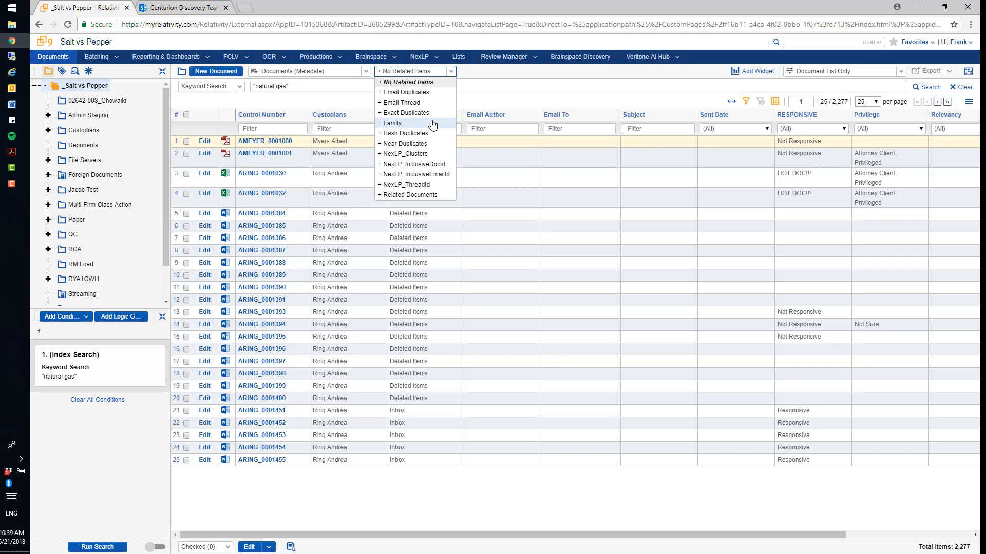
click(433, 124)
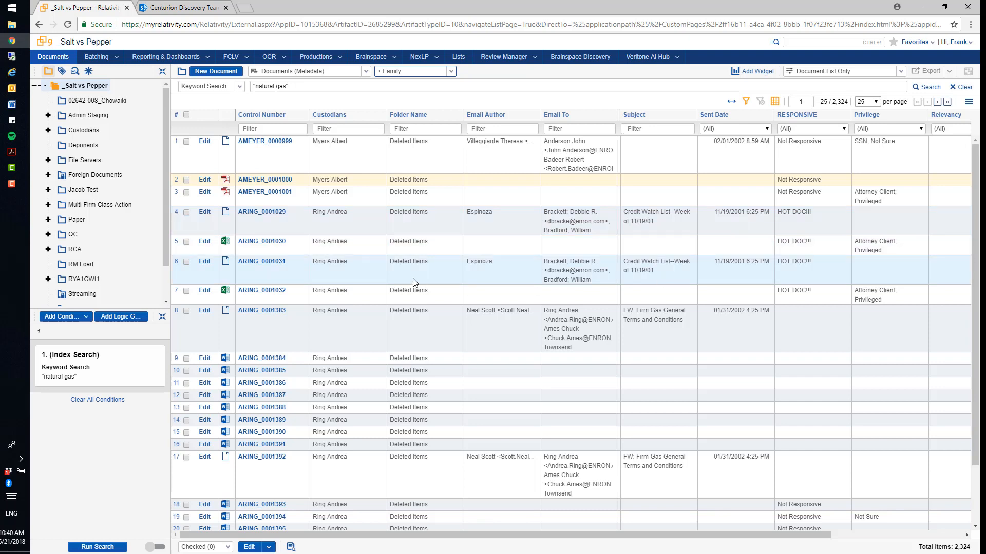
click(413, 72)
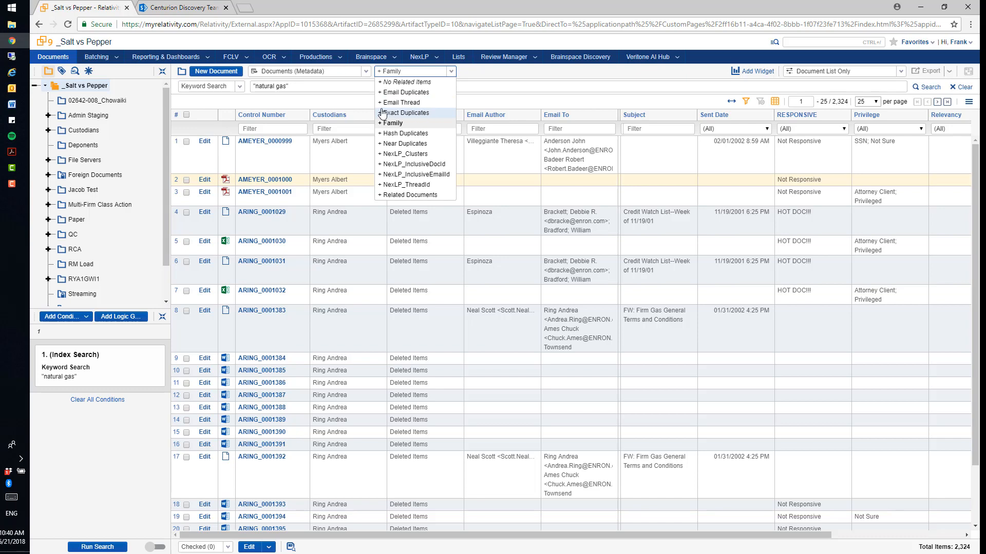
click(394, 84)
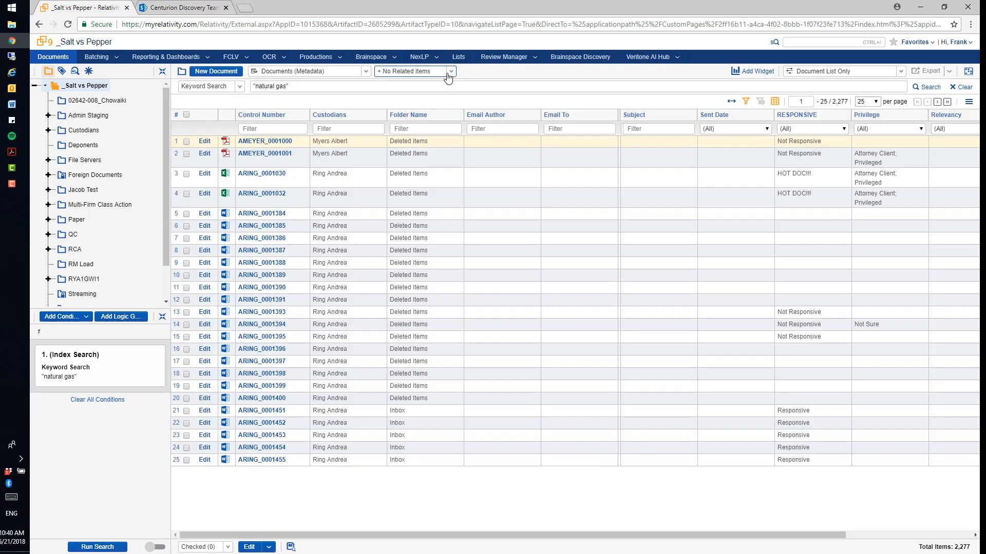
click(256, 143)
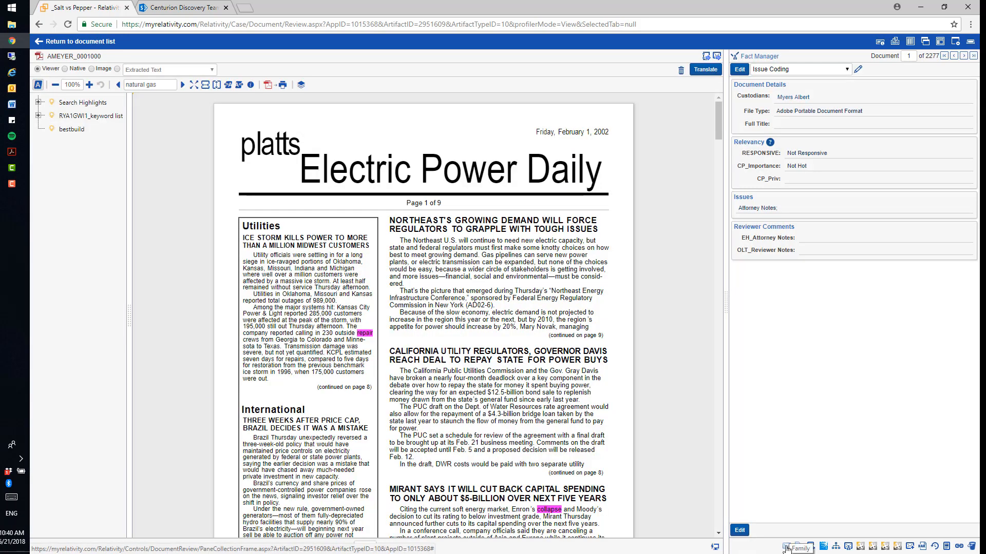
click(786, 547)
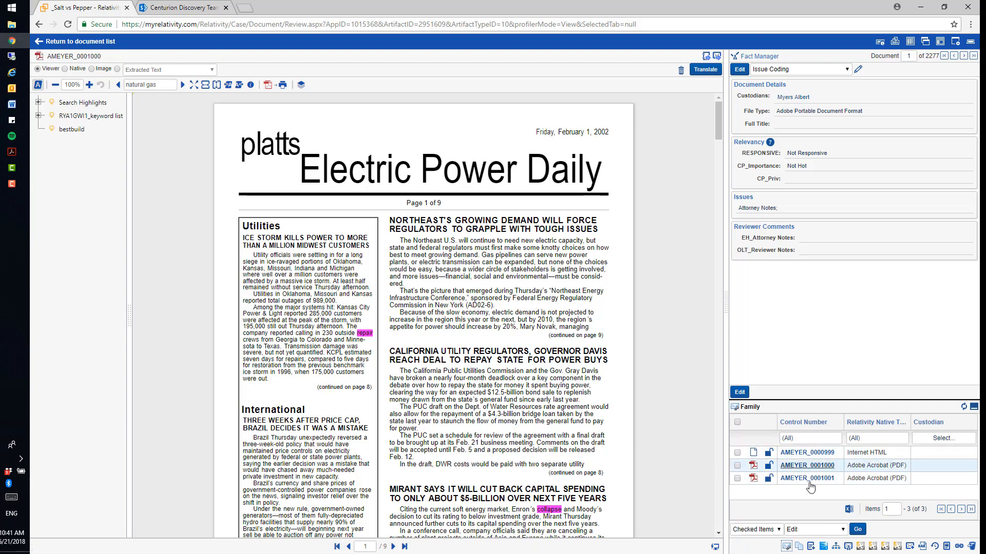
click(819, 466)
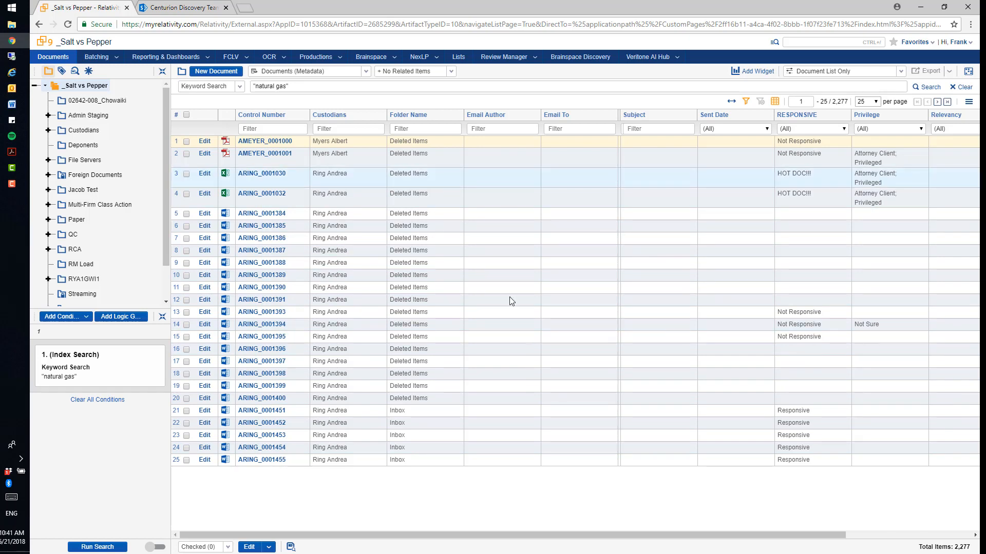
Step: From the document list, extend the keyword search to "natural gas" AND a person's full name in quotes, and run it
click(335, 88)
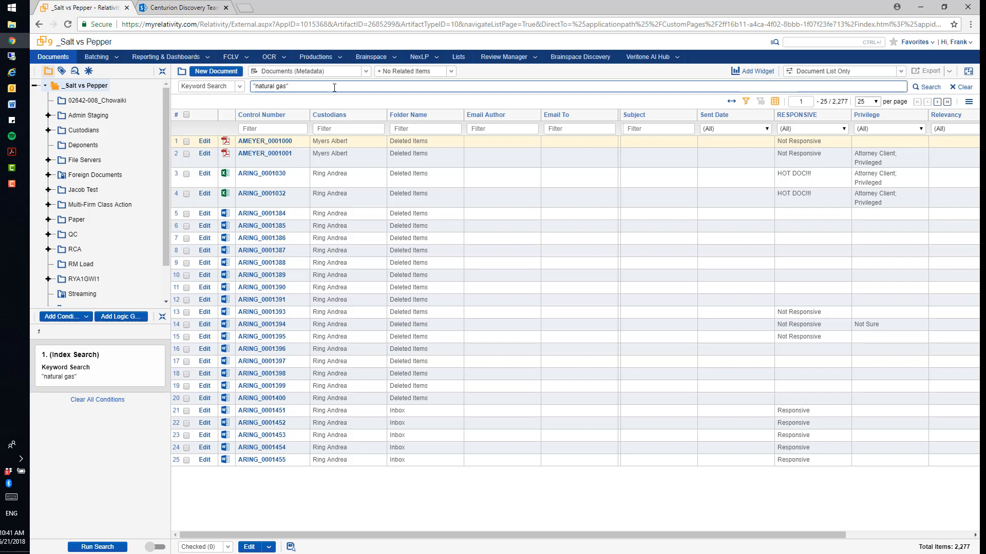
key(Return)
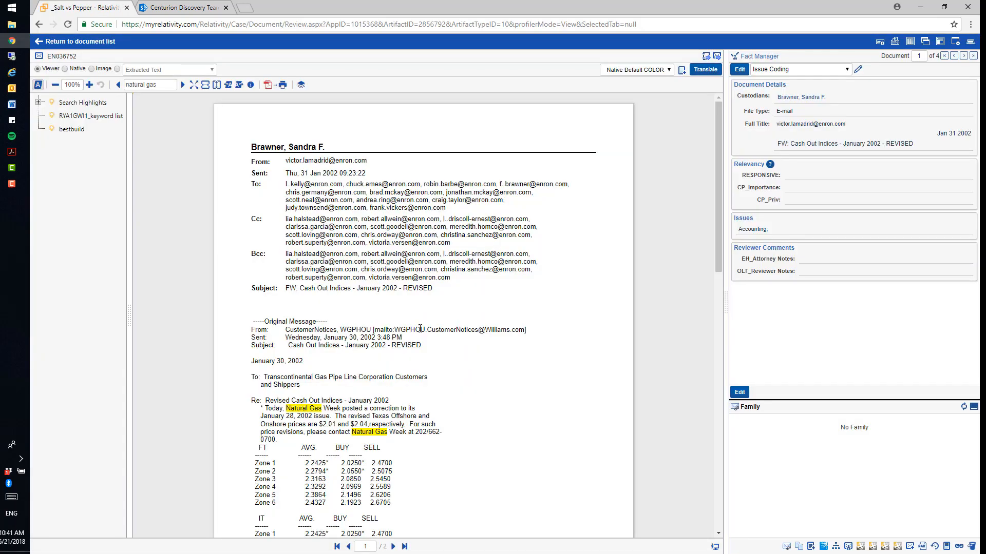
Step: Examine email EN036752 for its "natural gas" highlights and the searched person's name among the recipients
scroll(420, 328, down, 6)
scroll(420, 328, up, 6)
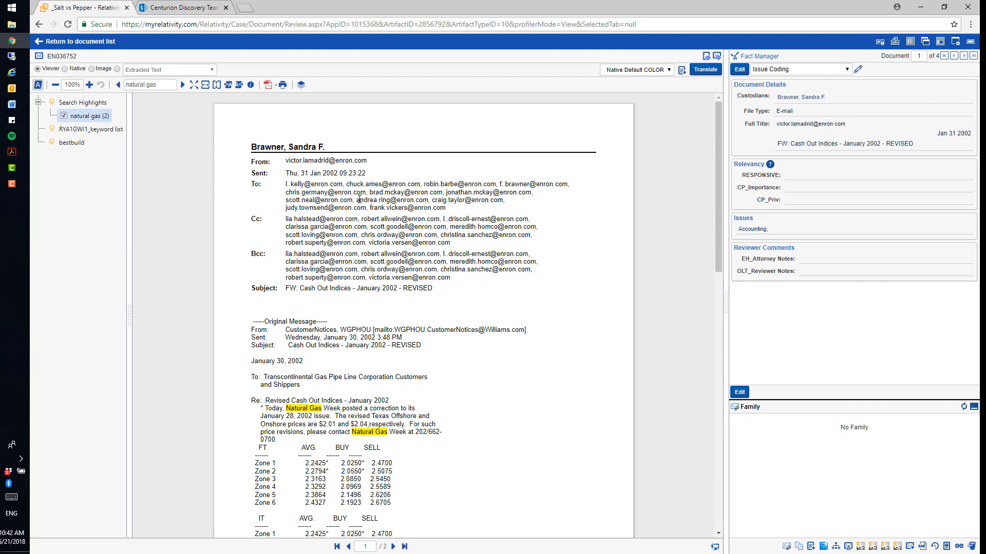
drag(358, 199, 390, 201)
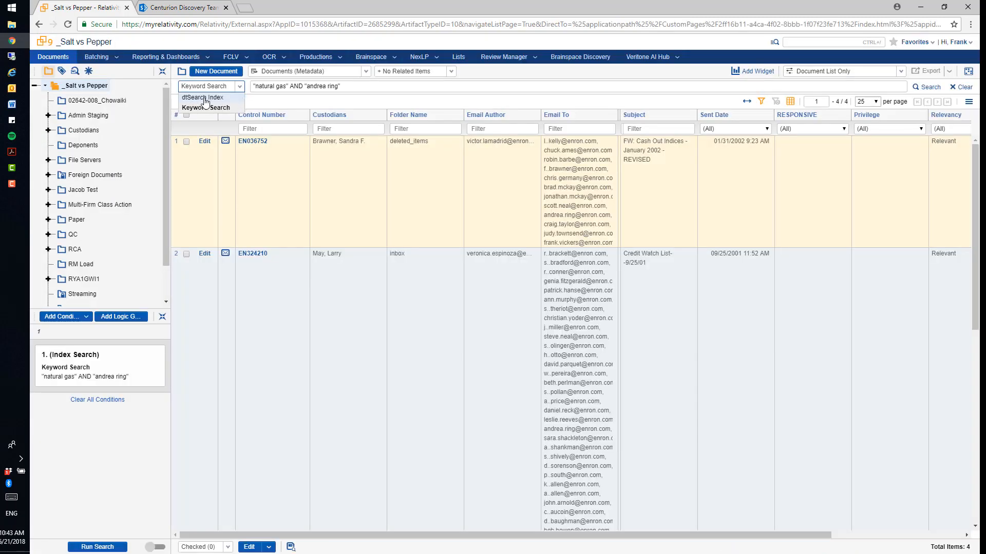
Step: Back in the document list, switch to the dtSearch Index and run the proximity search "natural gas" w/5 drilling
click(205, 98)
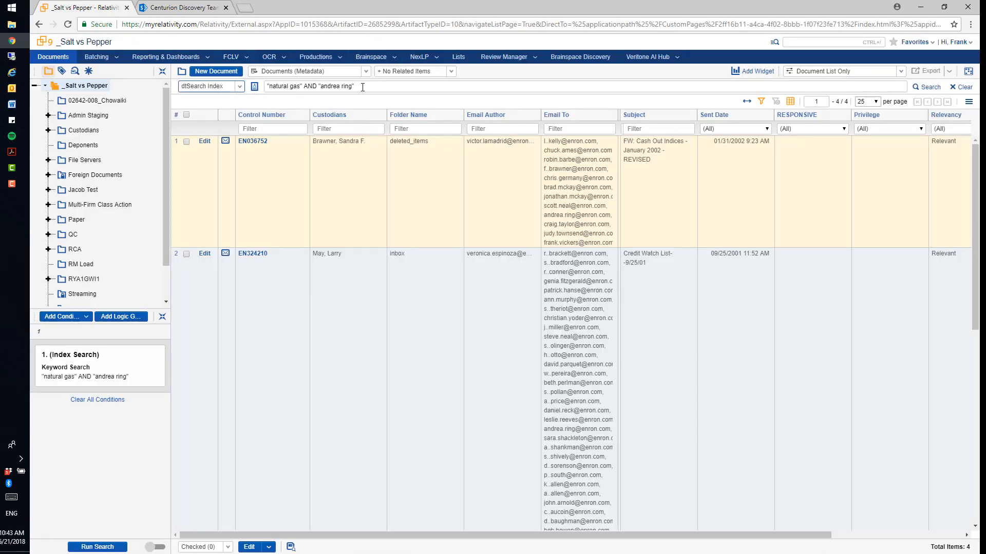
drag(363, 87, 303, 90)
text(w)
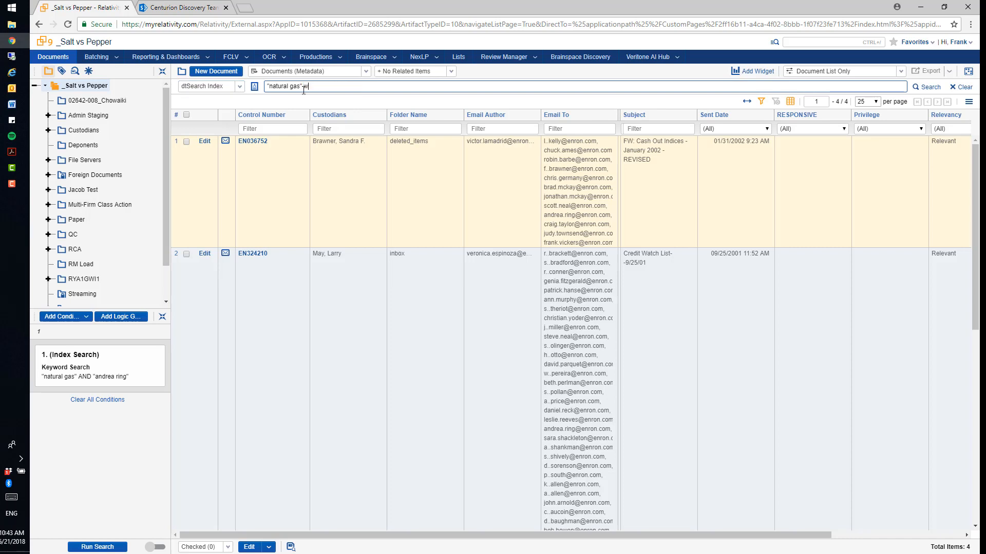
text(/5)
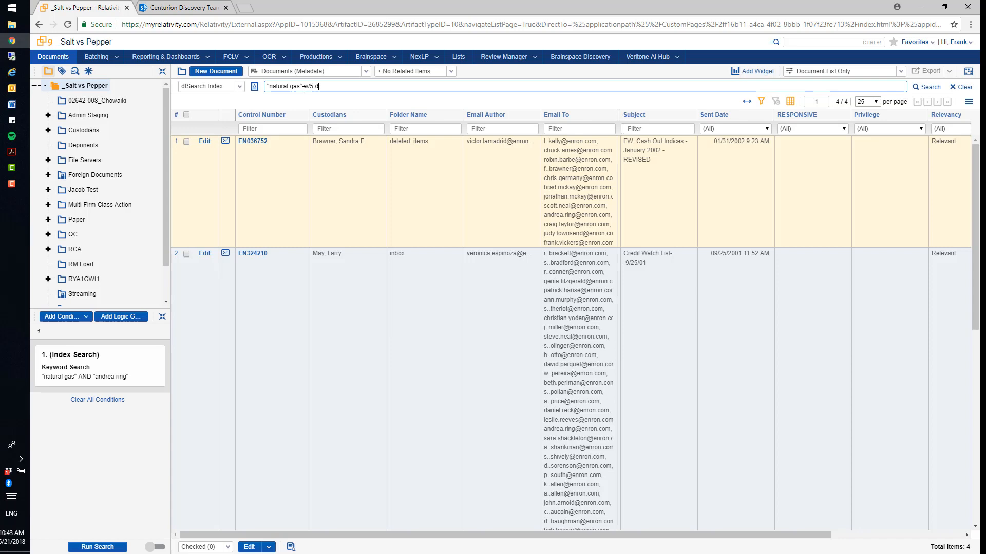
text(drilling)
key(Return)
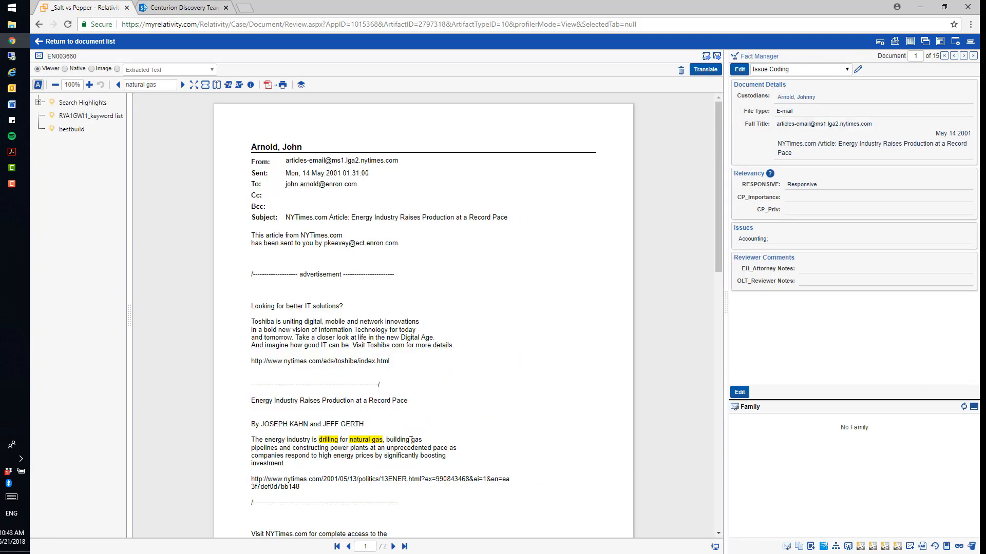
Step: Look through email EN003660 for the drilling and natural gas hits and expand its Search Highlights terms
scroll(411, 440, down, 2)
scroll(411, 441, down, 5)
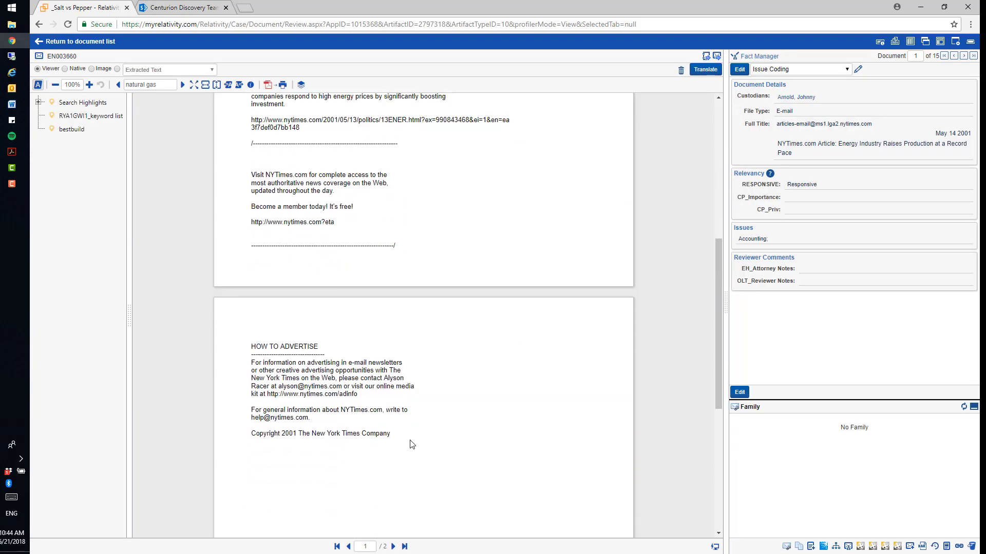
scroll(412, 443, up, 2)
scroll(411, 444, up, 5)
scroll(375, 352, down, 2)
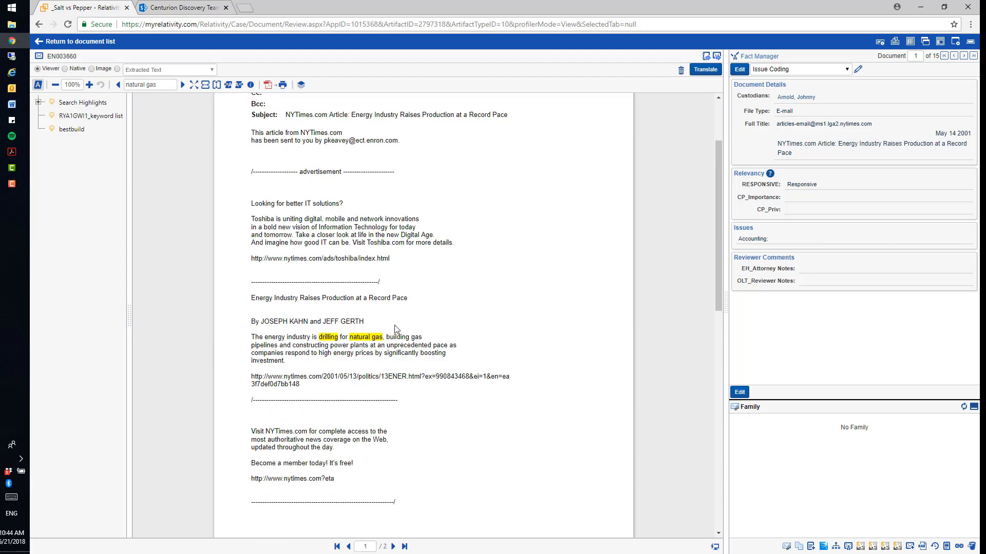
click(39, 103)
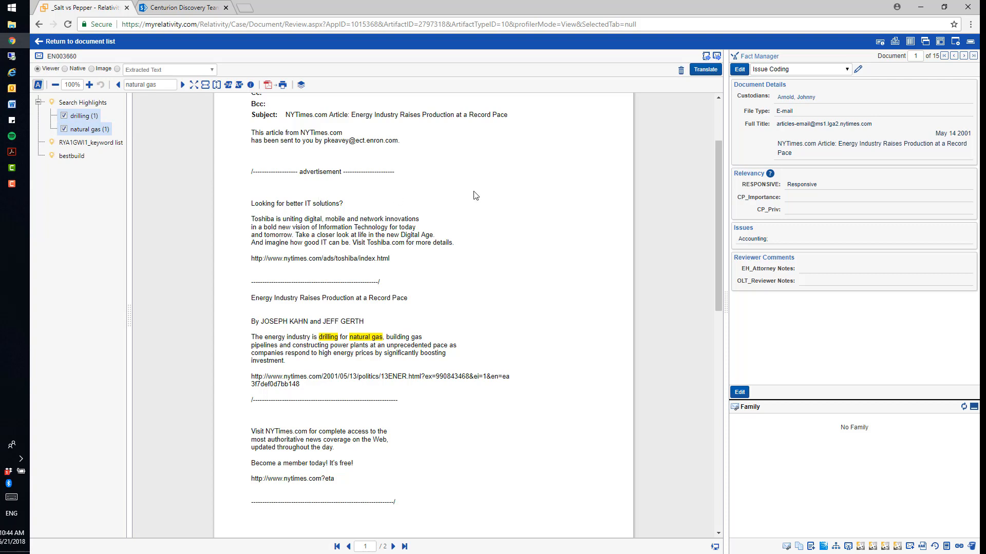
Step: Return to the document list and limit the proximity search to the third individual folder under Custodians
click(78, 42)
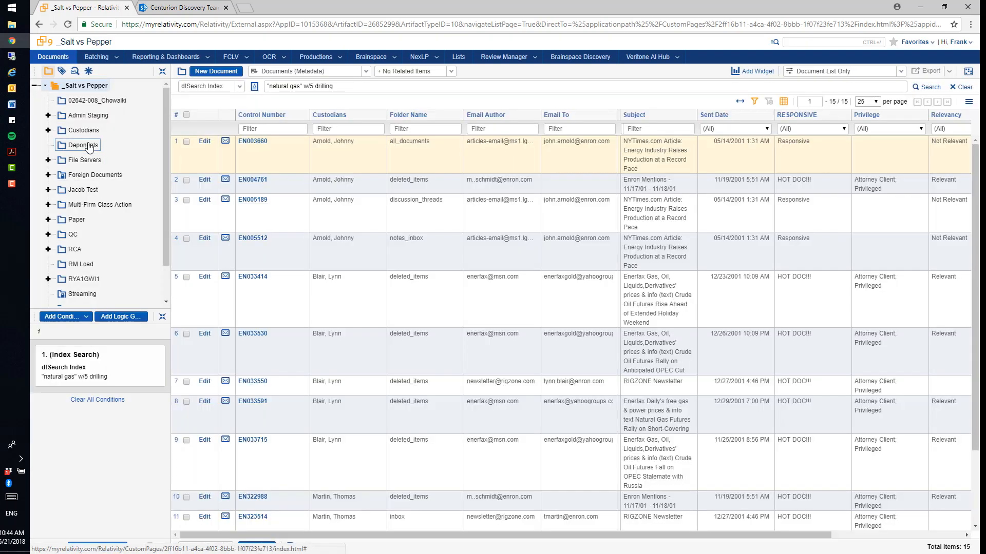
click(88, 146)
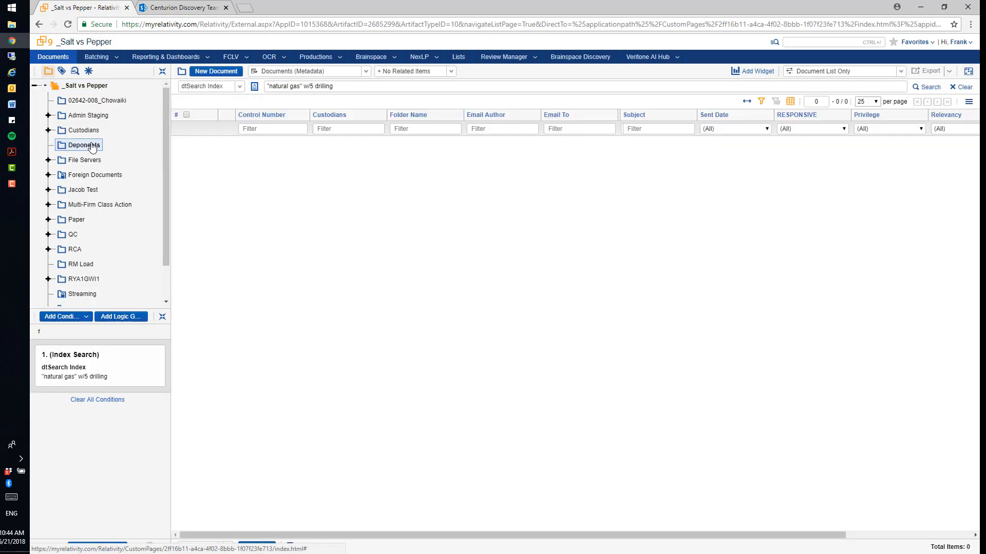
click(48, 131)
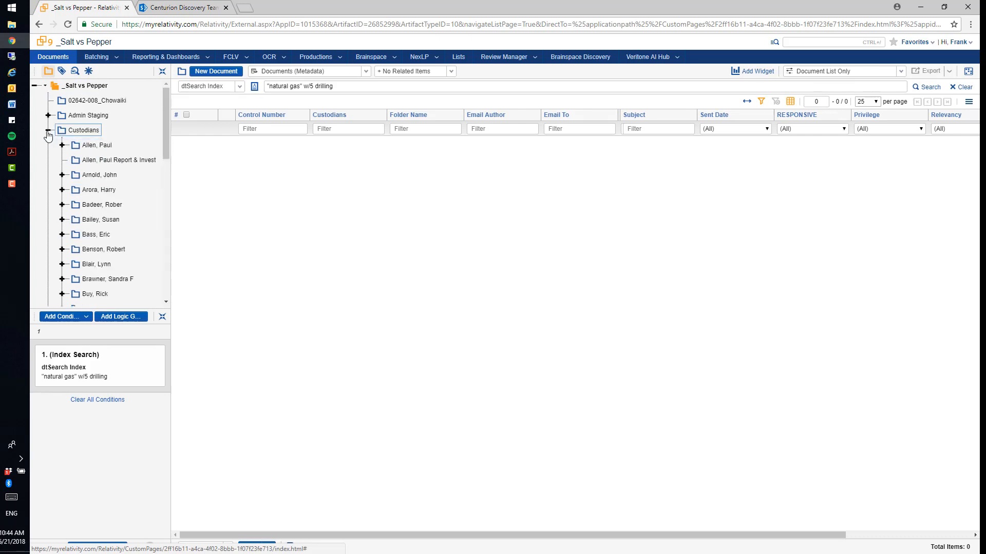
click(86, 176)
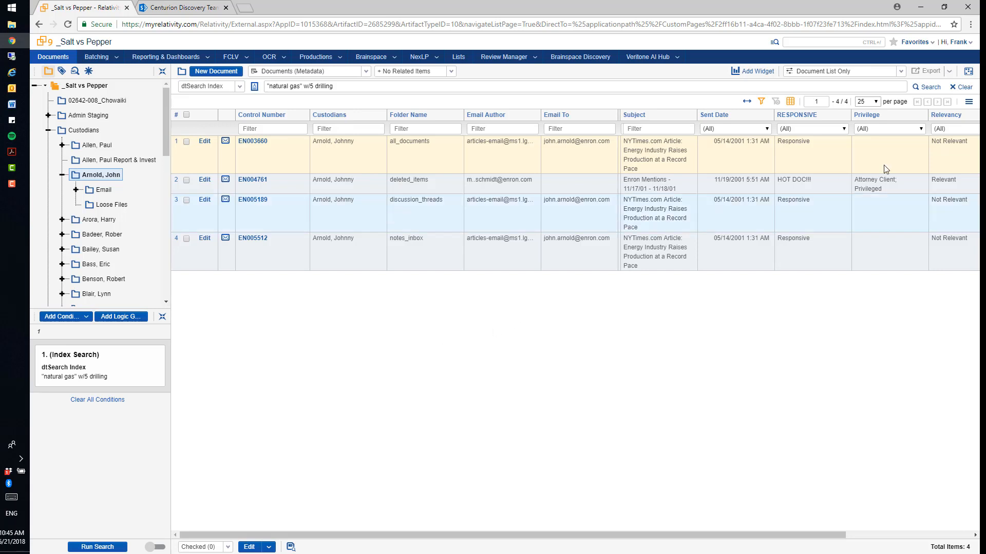
Step: Clear the search terms and filter the custodian folder's documents by Email To containing texas.net
click(964, 88)
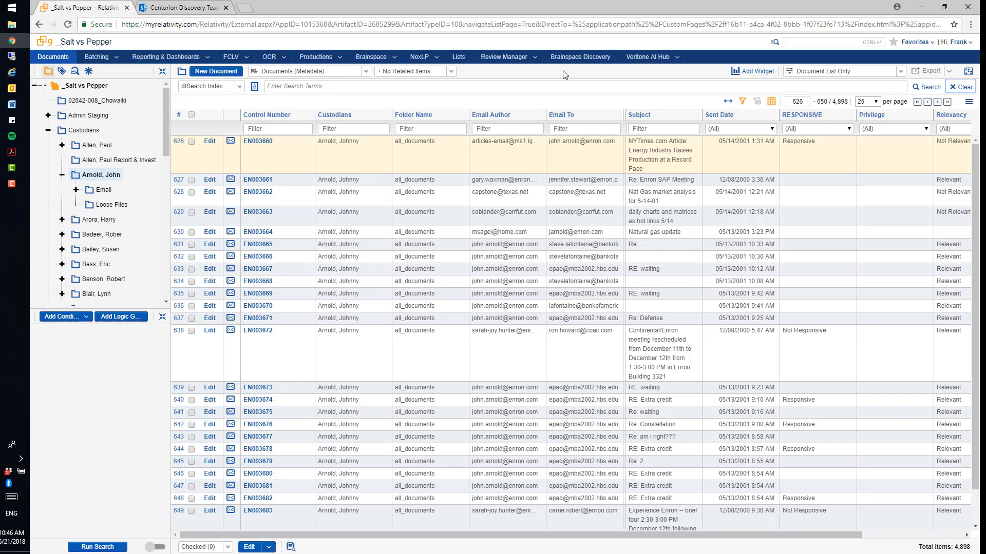
click(604, 130)
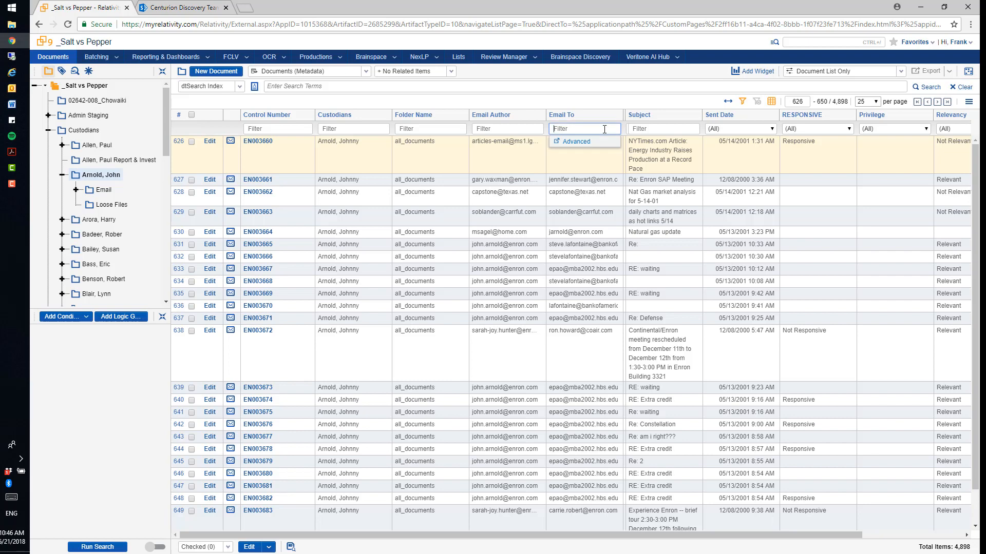
text(texas.net)
key(Return)
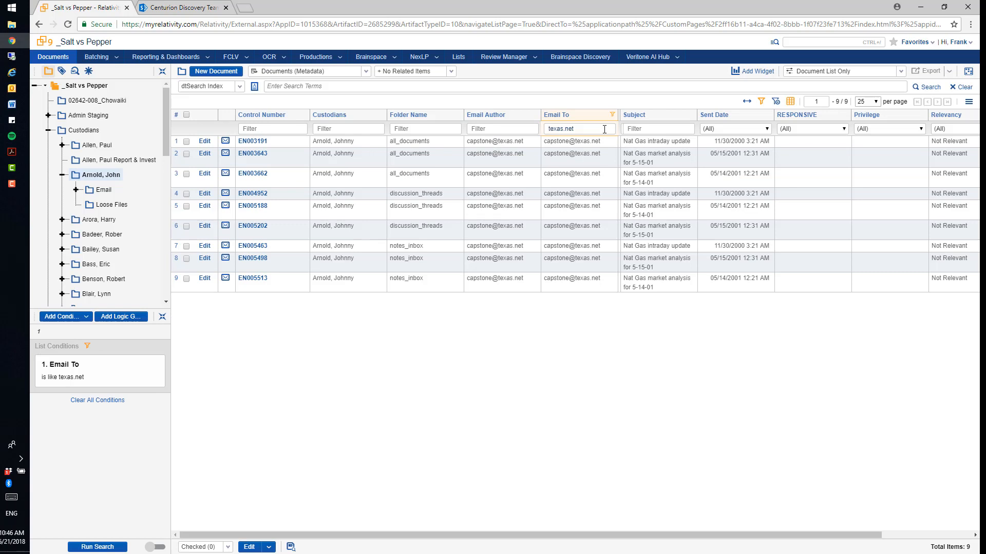
Step: Look through the date operators offered by the Sent Date column filter and close it without setting one
click(767, 130)
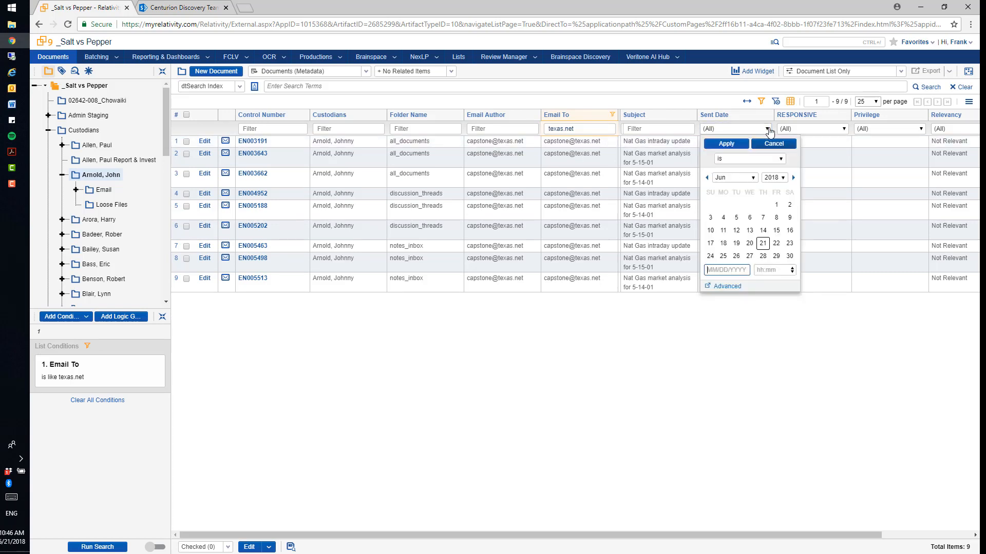
click(749, 159)
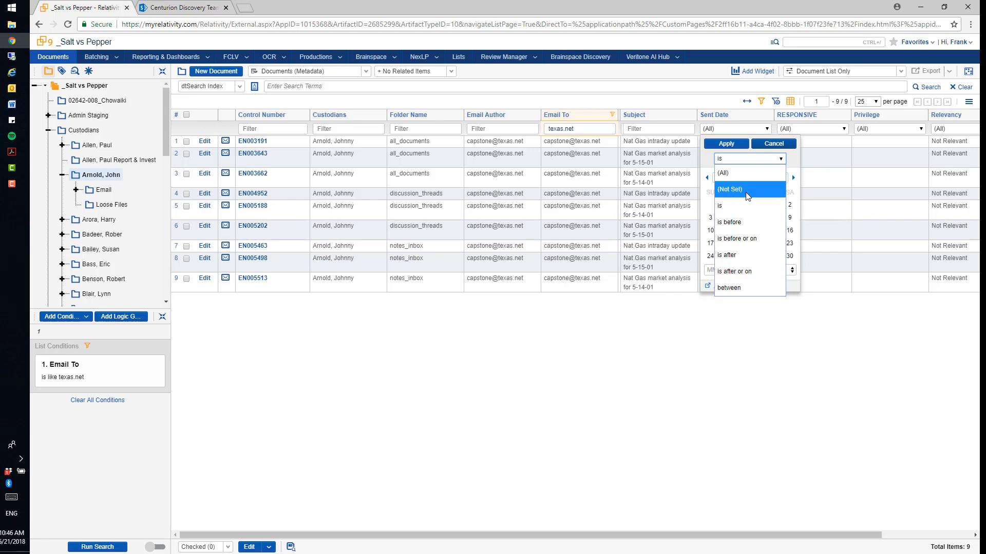
click(733, 105)
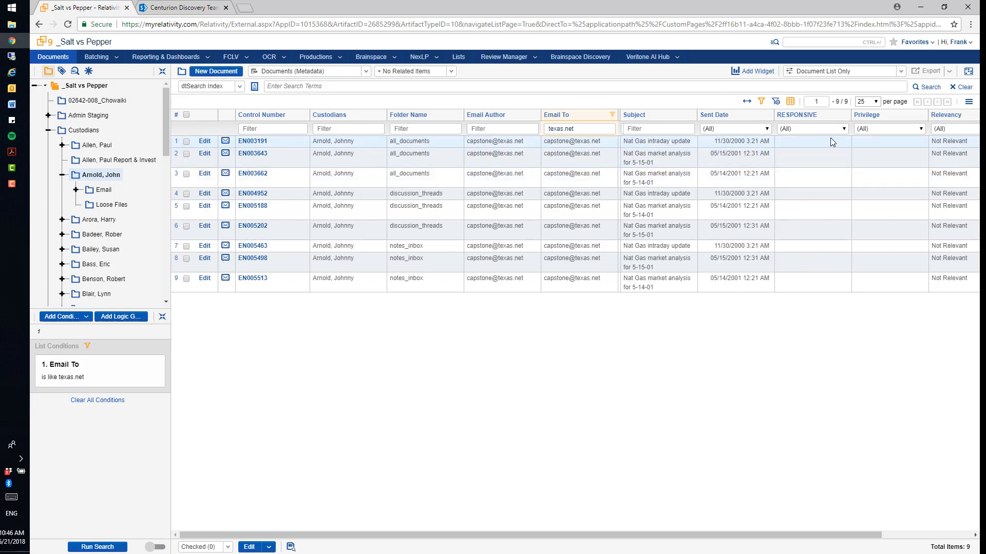
Step: Clear the Email To filter and filter the RESPONSIVE column by Responsive and Second Review Needed
click(776, 101)
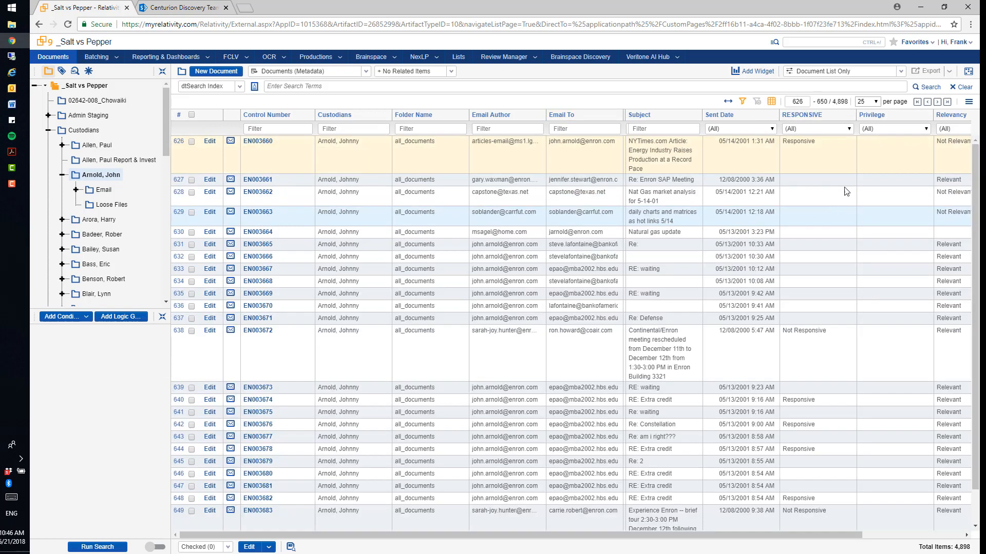
click(848, 129)
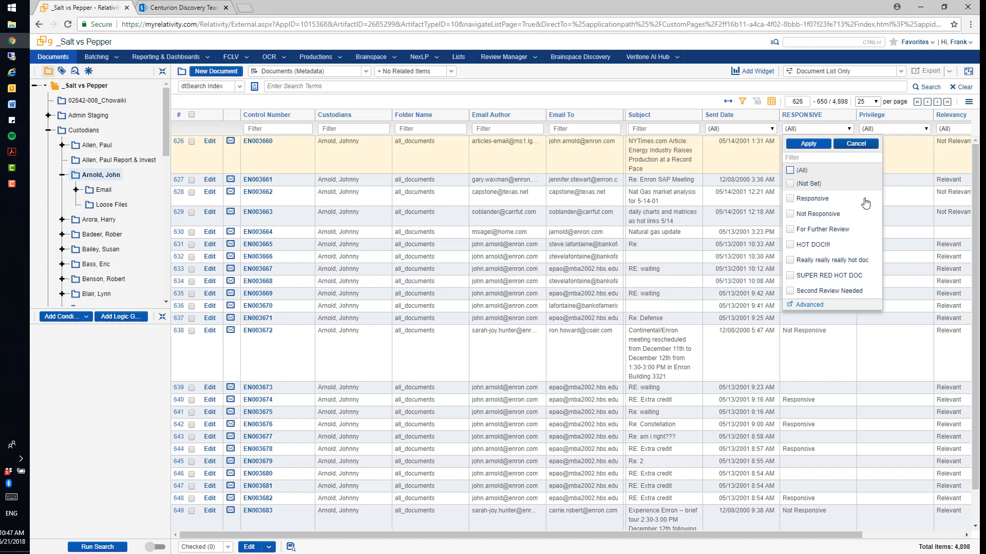
click(790, 199)
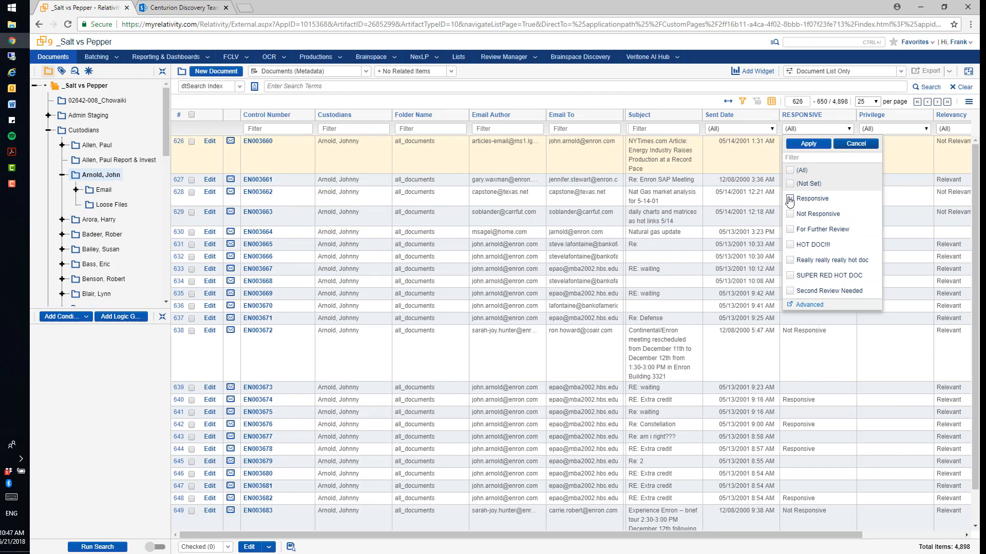
click(799, 293)
click(808, 144)
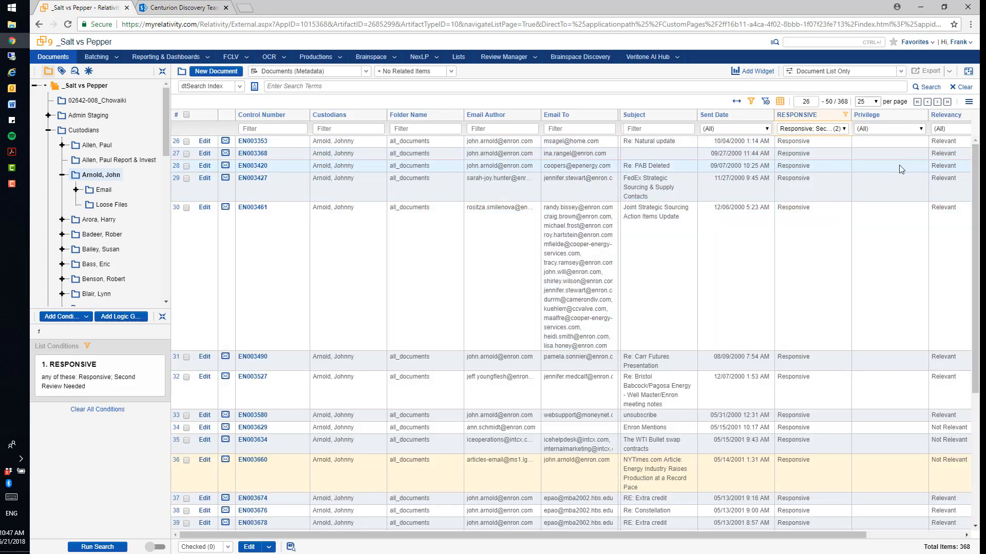
Step: Look over the filtered documents and sort them in ascending order by RESPONSIVE
scroll(969, 243, down, 1)
drag(969, 244, 961, 218)
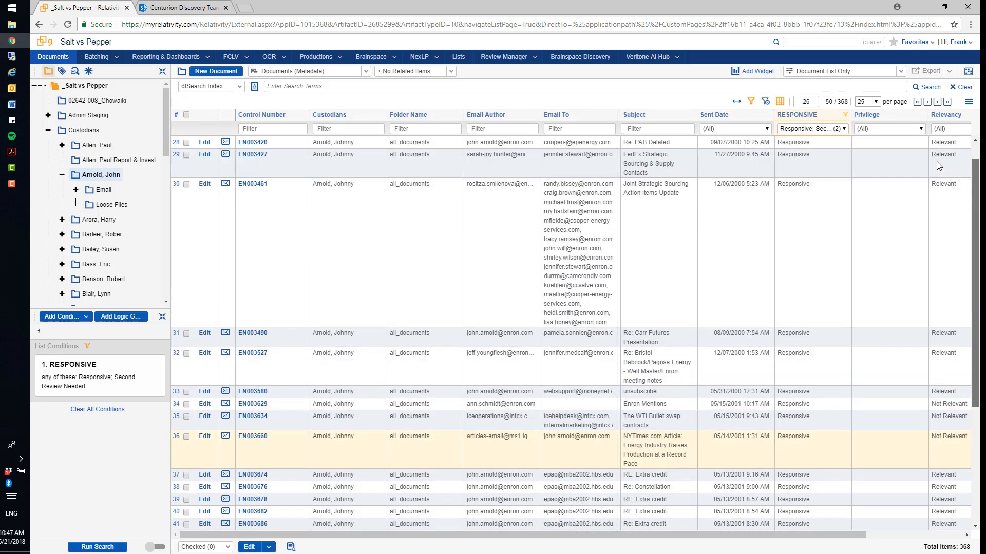
click(795, 116)
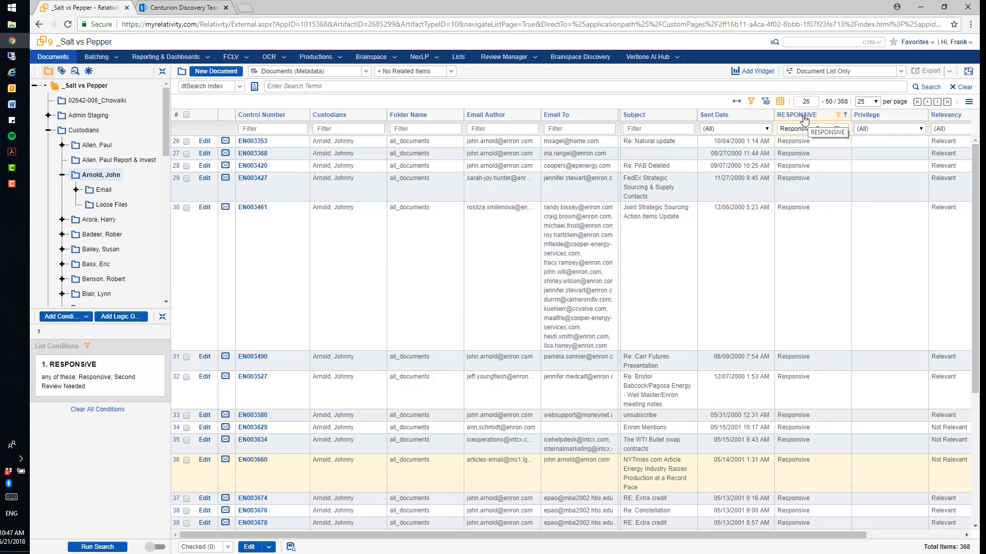
Step: Clear the RESPONSIVE filter and filter the Control Number column with EN003000 BETWEEN EN004000
click(271, 131)
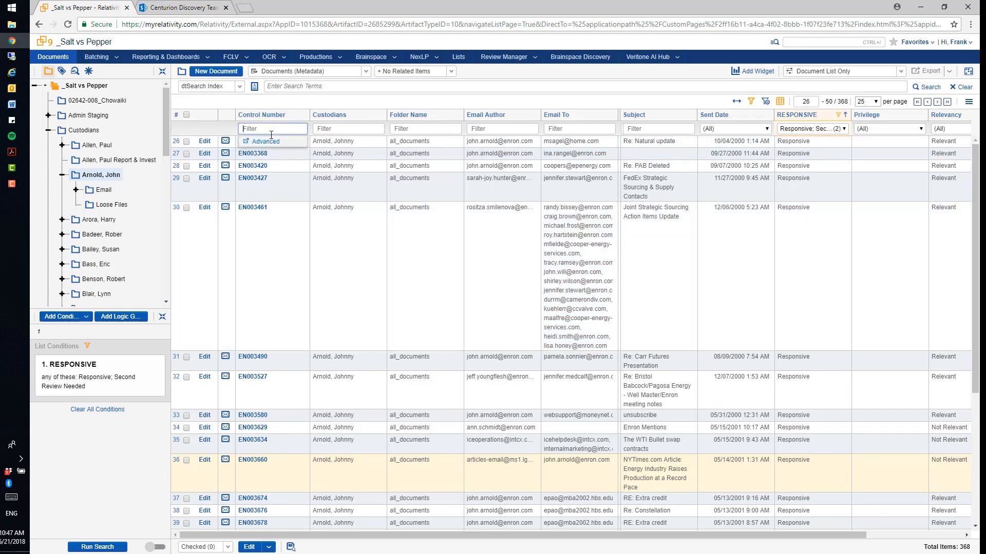
click(764, 103)
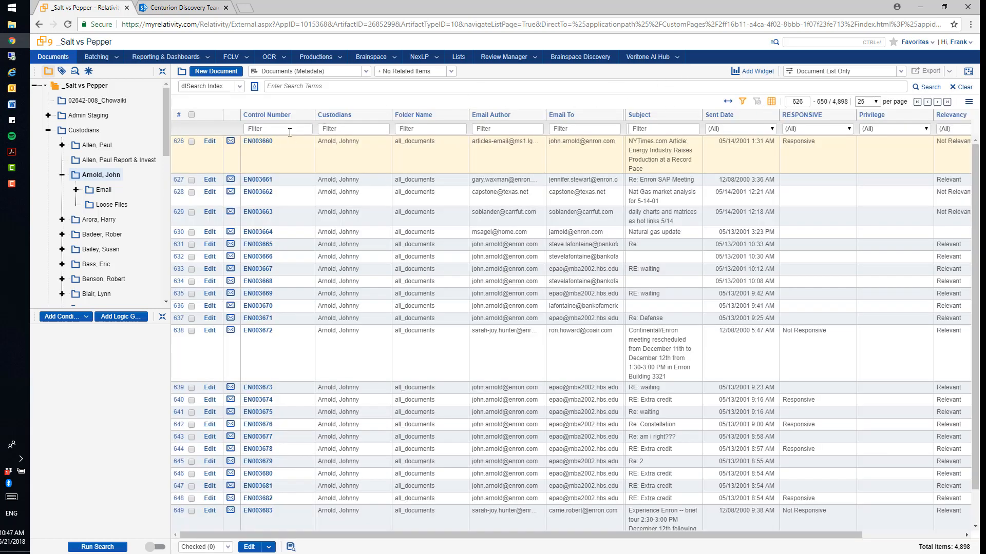
click(290, 130)
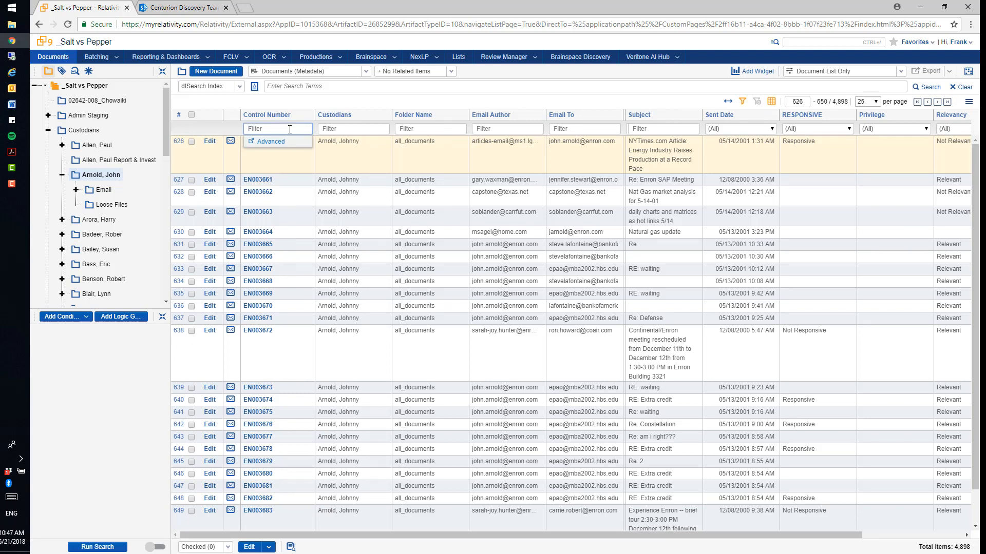
text(EN000)
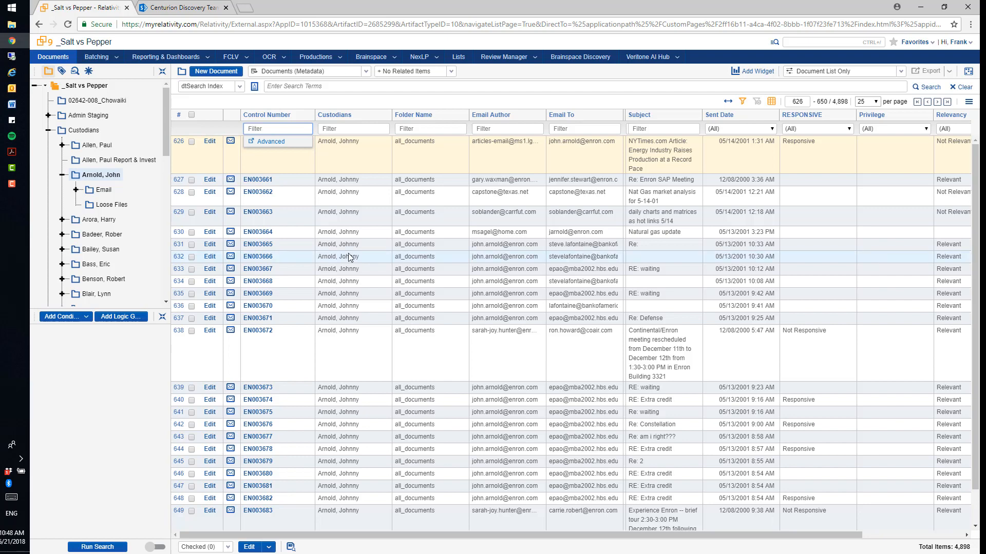
text(E)
text(N003000 BETWEEN EN004000)
key(Return)
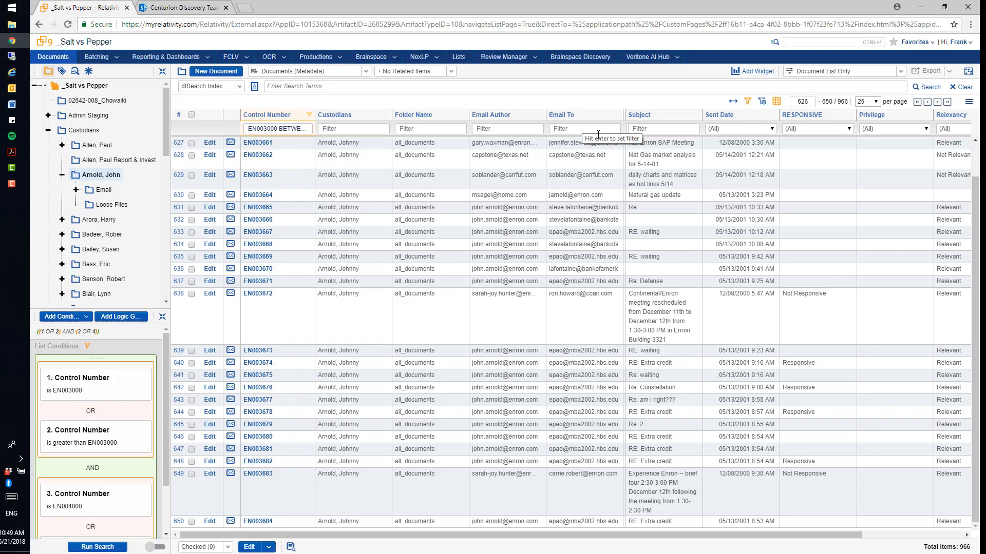
Step: Clear the Control Number filter and start an Issues search condition with the operator any of these
click(761, 102)
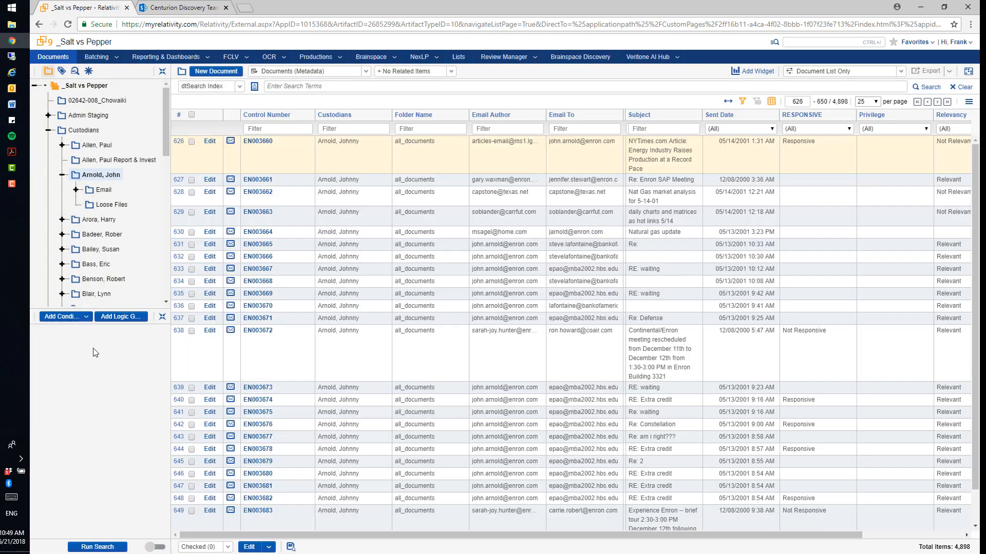
click(85, 316)
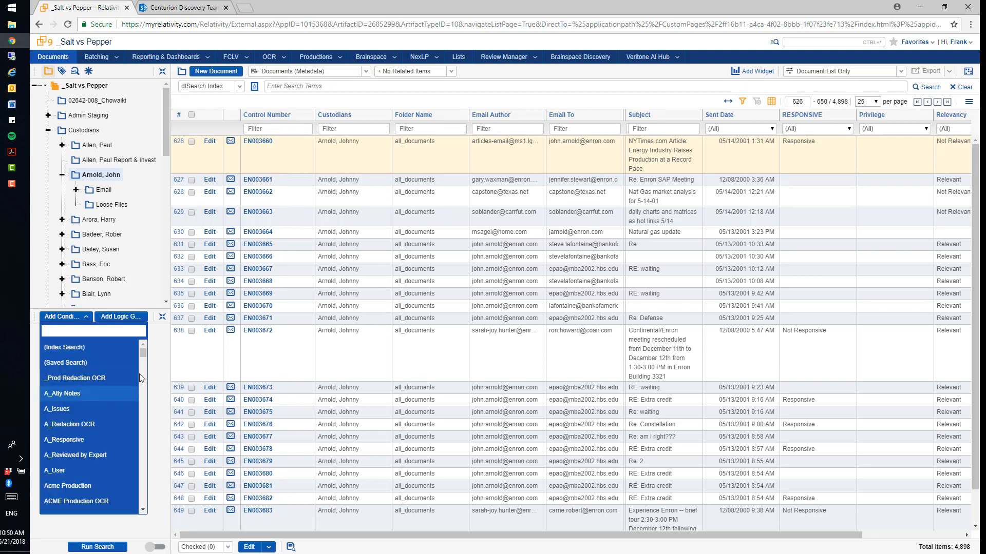
drag(142, 355, 141, 429)
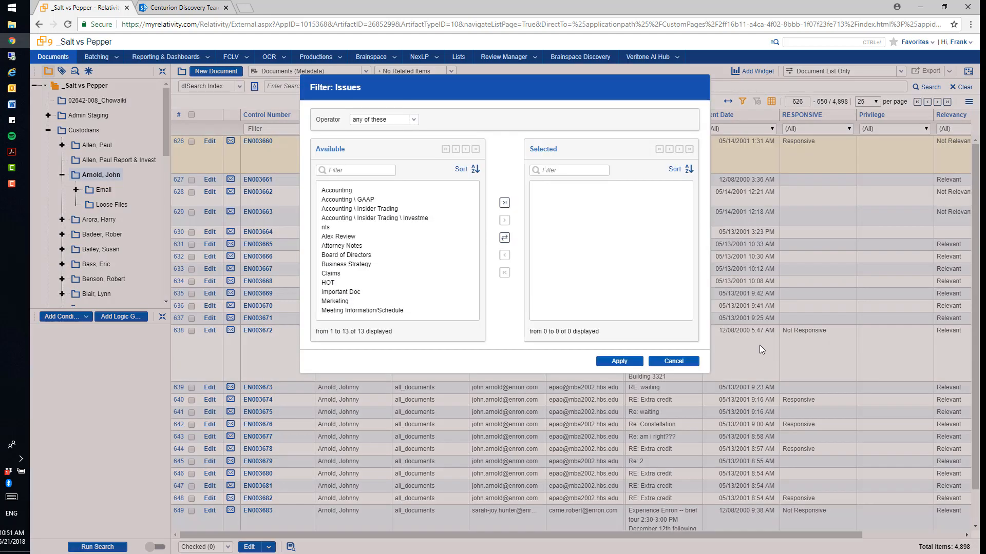
click(414, 120)
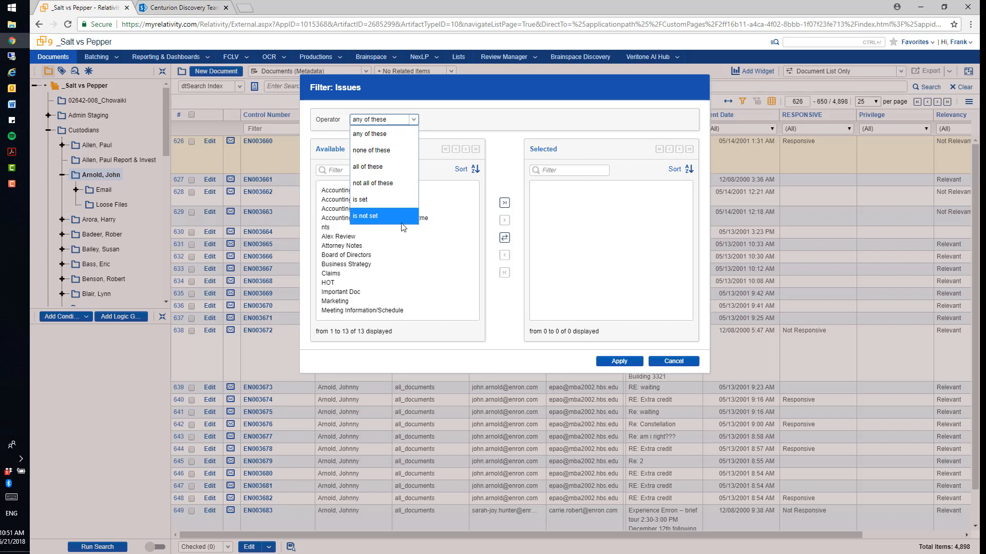
click(391, 142)
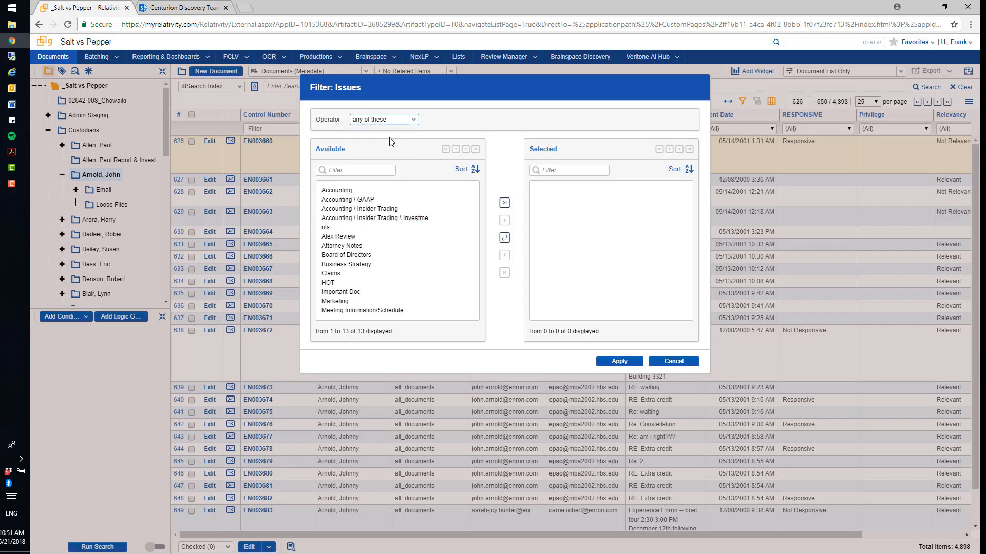
Step: Apply the Issues condition with Alex Review, Board of Directors, Claims and HOT selected, and run the search
double_click(338, 238)
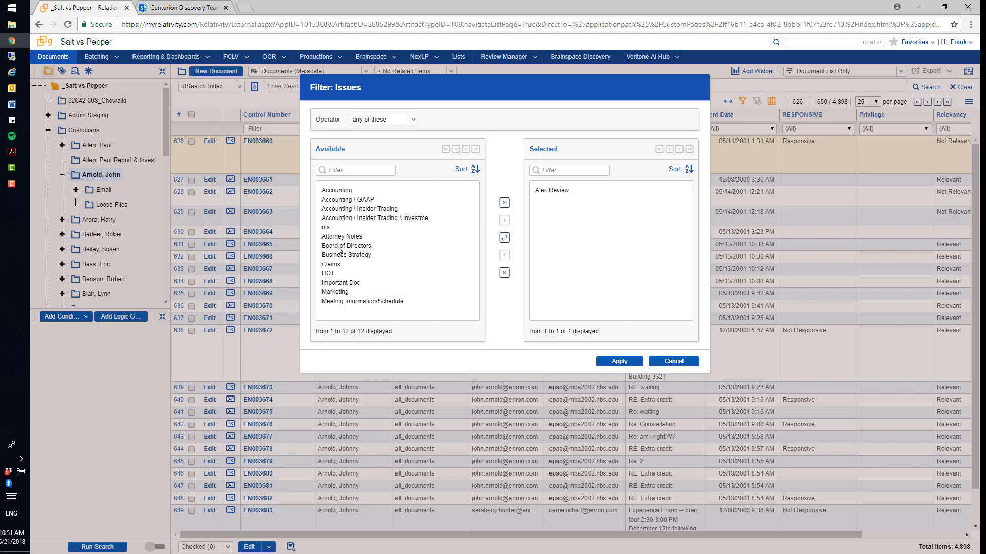
double_click(337, 246)
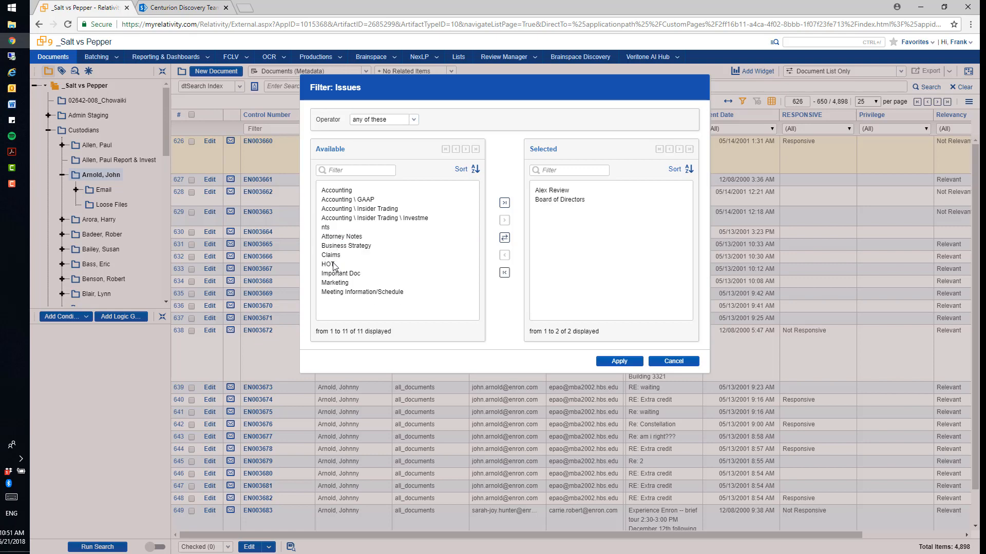
double_click(333, 264)
double_click(331, 255)
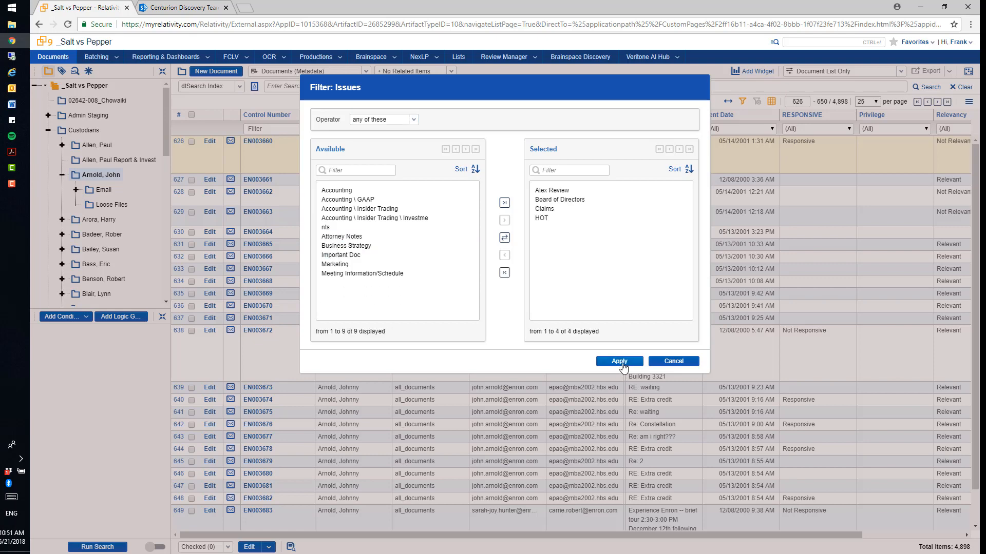
click(619, 362)
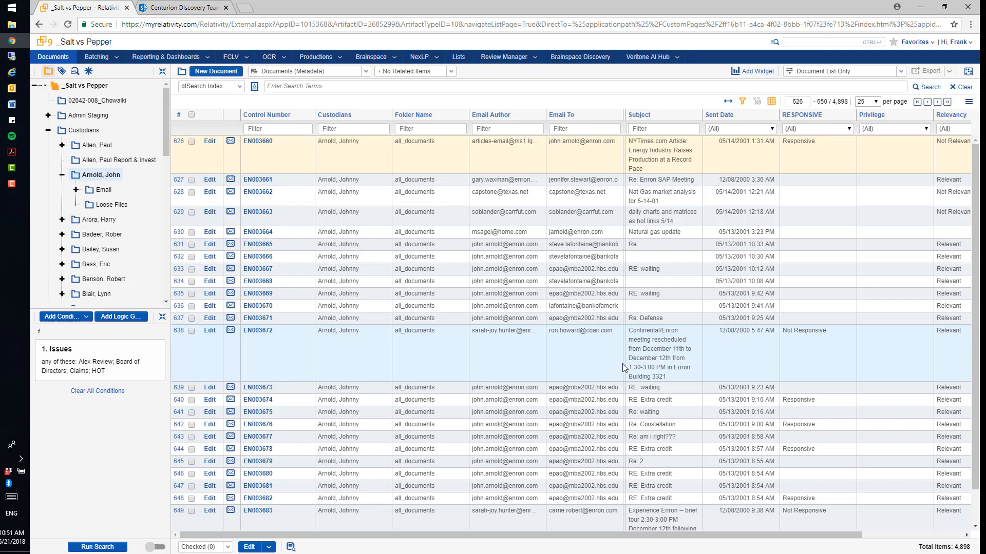
click(86, 547)
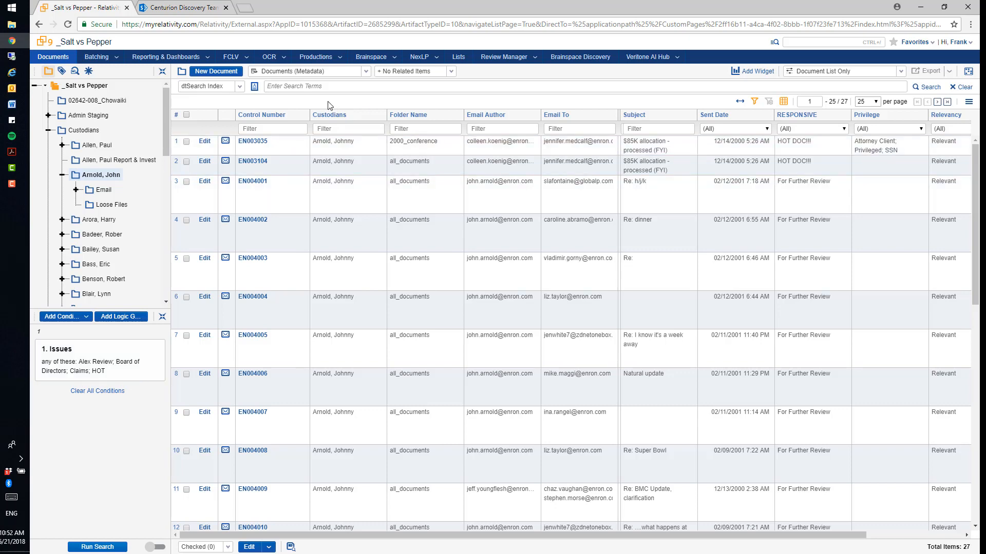
Step: Activate the dtSearch Index search terms field above the Issues results
click(393, 87)
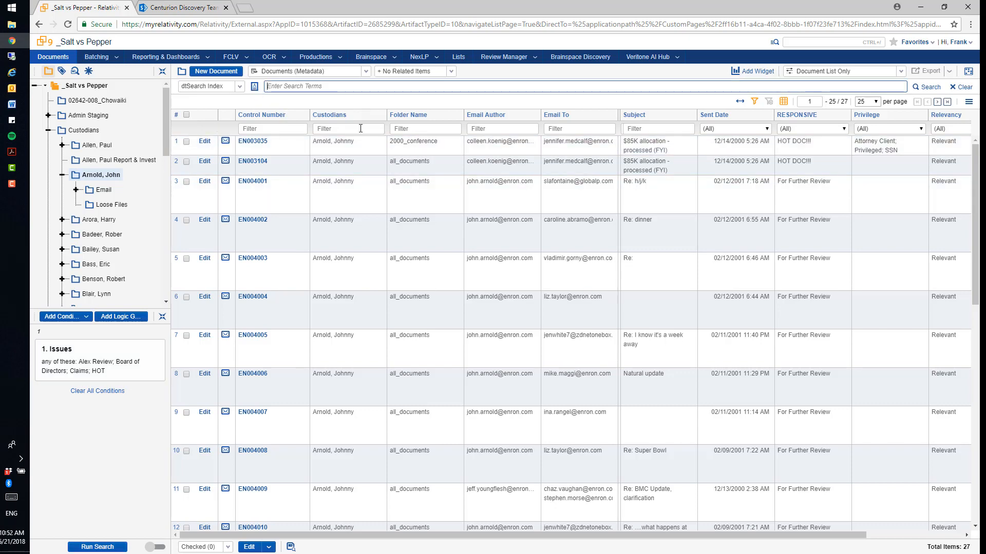